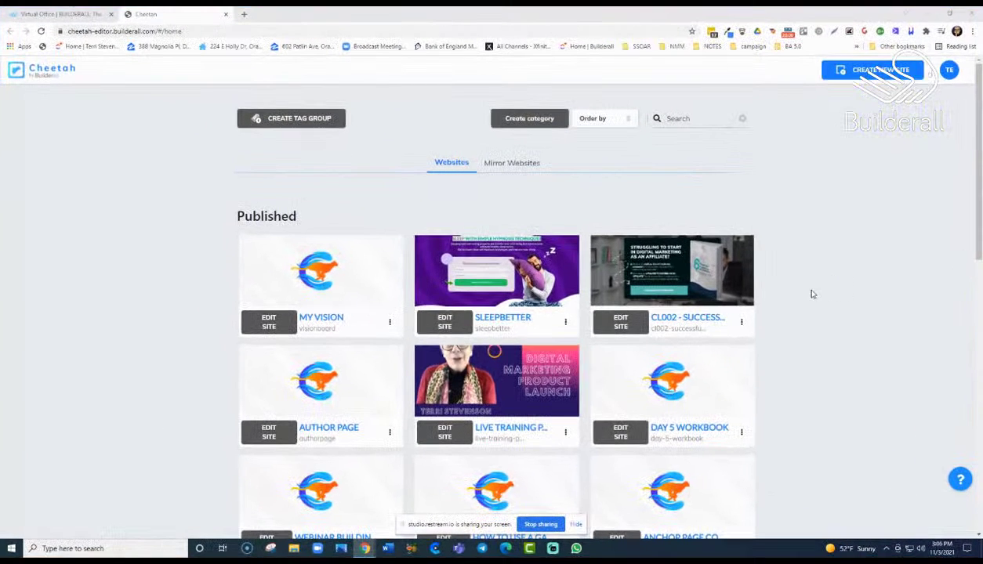
Open the My Vision site's People page in the editor and preview it with its header
{"action": "left_click", "coordinate": [269, 323]}
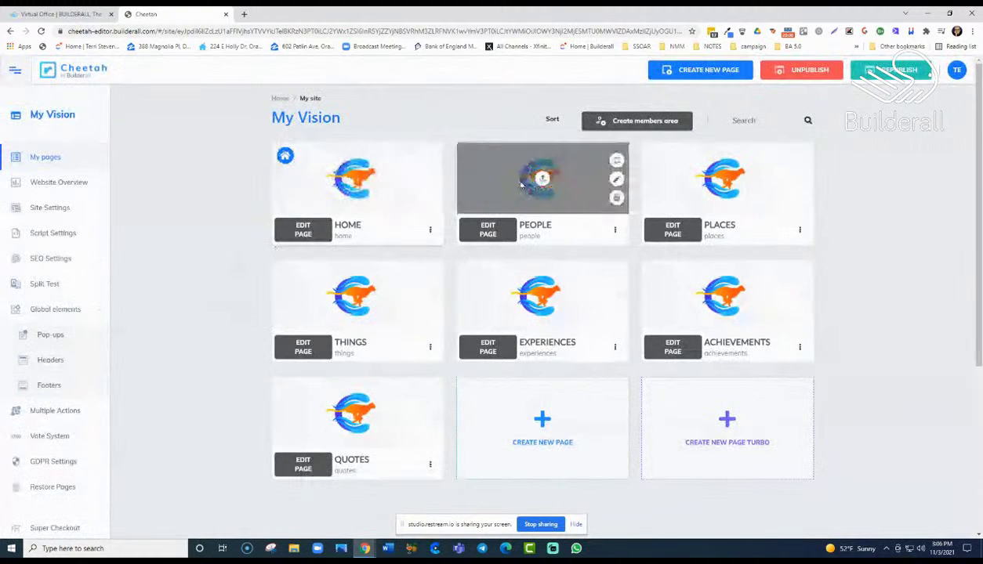
{"action": "left_click", "coordinate": [484, 230]}
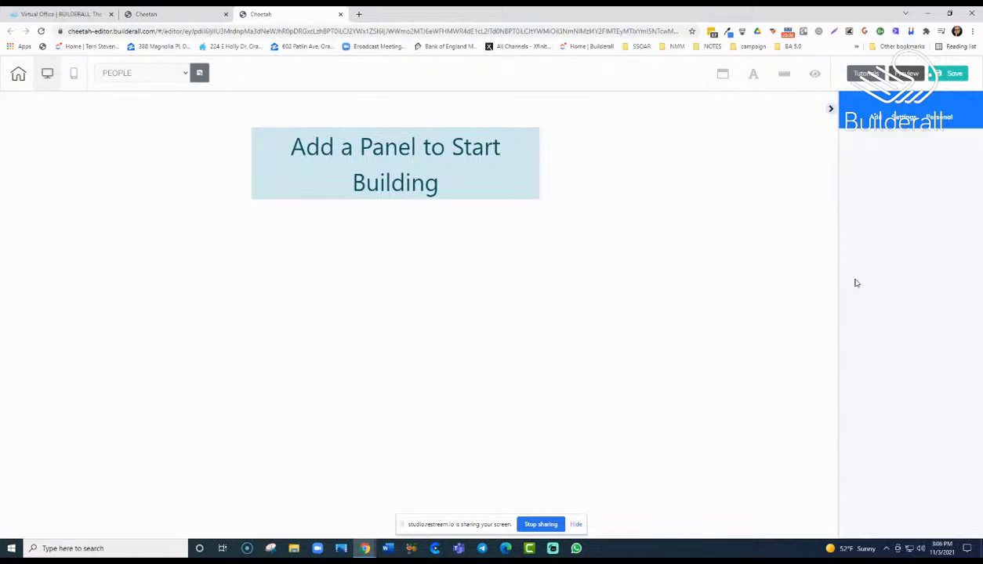
{"action": "left_click", "coordinate": [903, 75]}
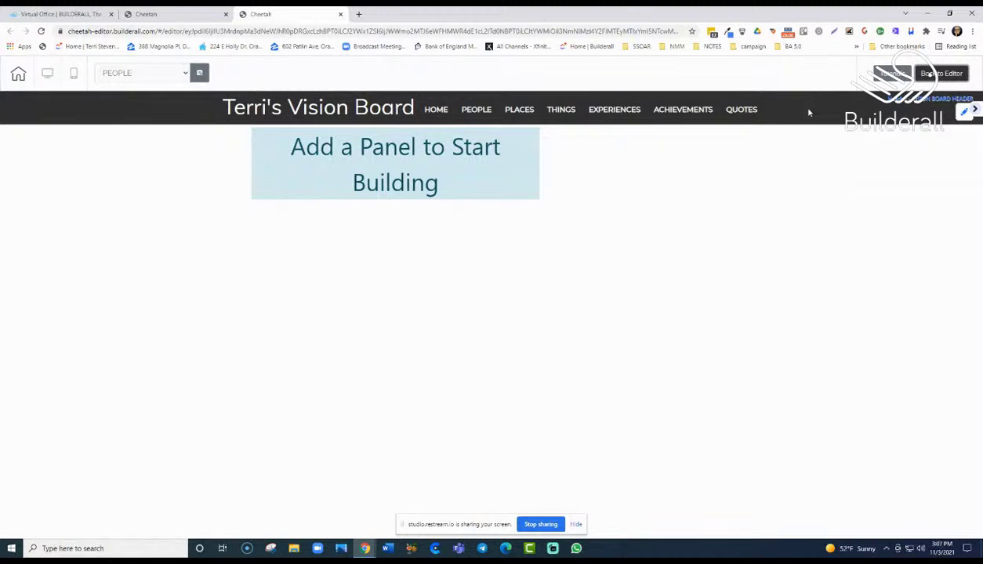
{"action": "left_click", "coordinate": [942, 73]}
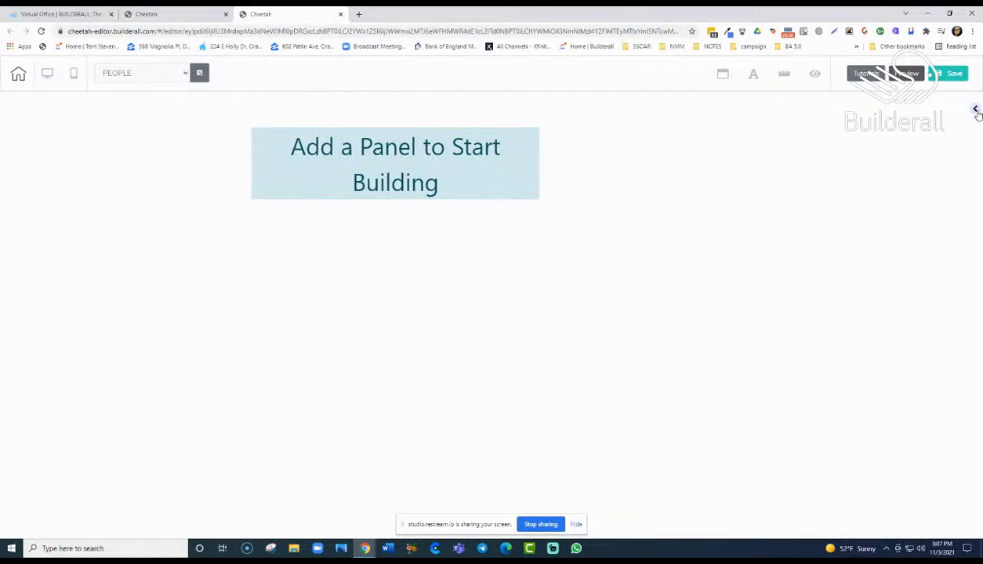
Add a blank panel to the People page and extend its lower edge to more than double its height
{"action": "left_click", "coordinate": [976, 112]}
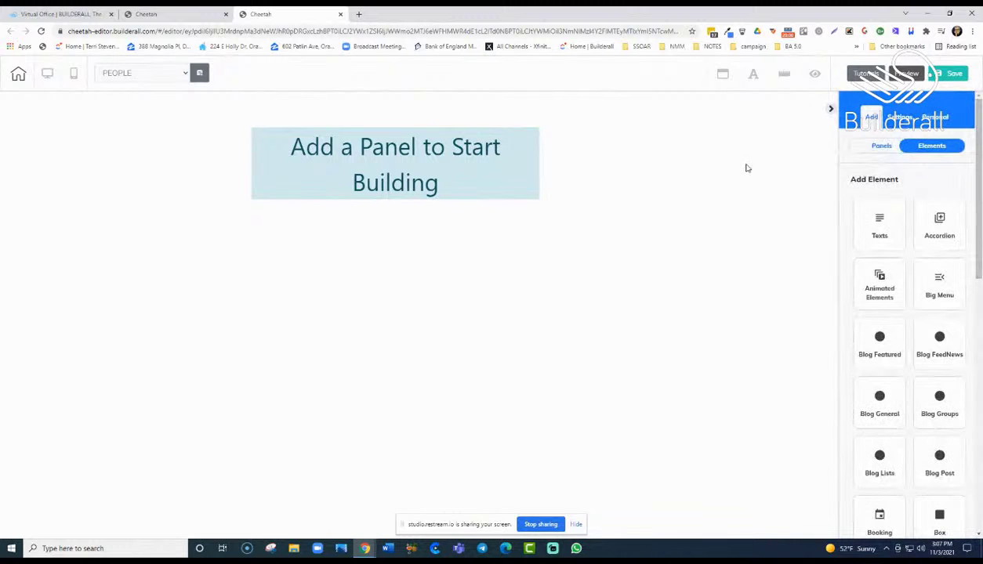
{"action": "left_click", "coordinate": [879, 148]}
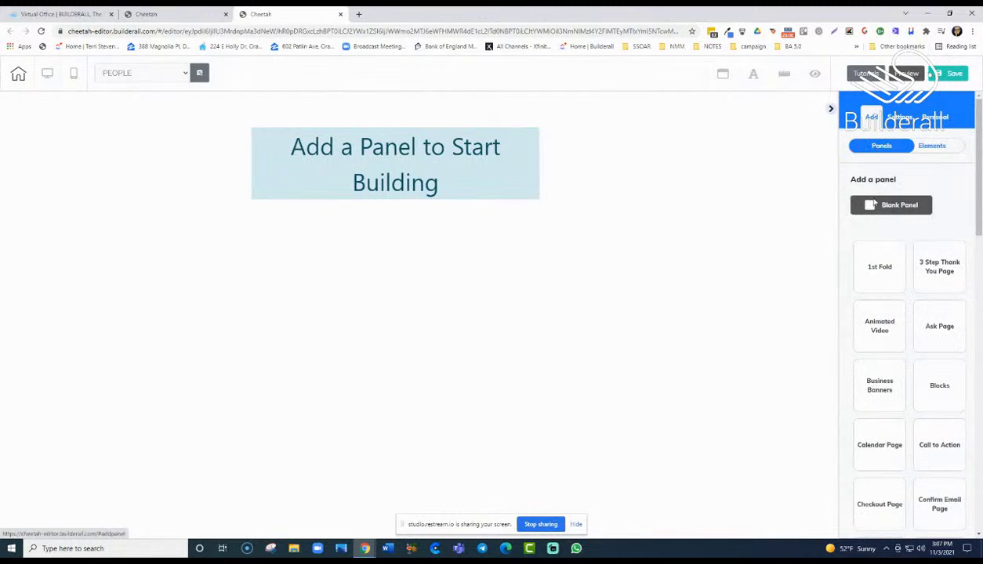
{"action": "left_click", "coordinate": [895, 207]}
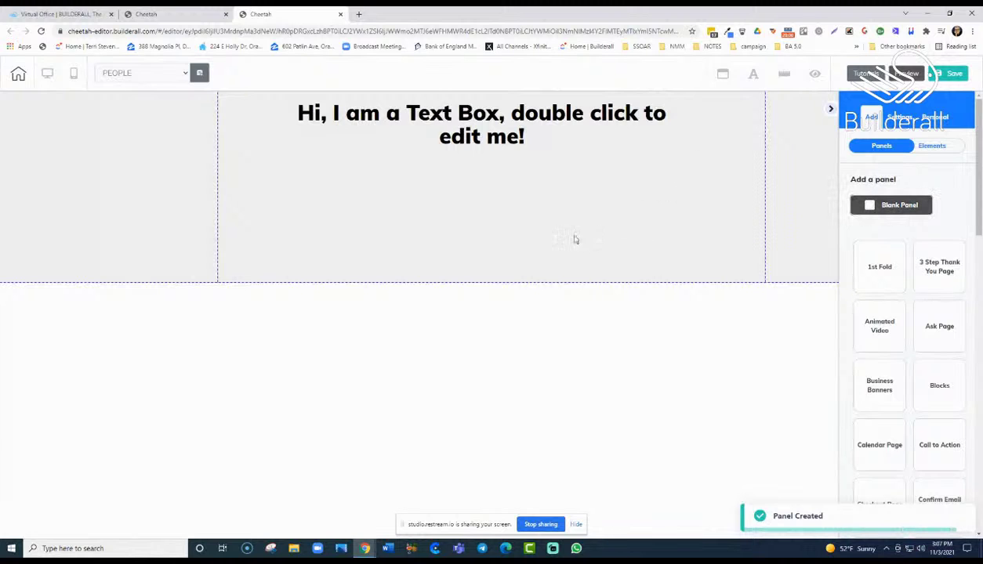
{"action": "left_click", "coordinate": [431, 279]}
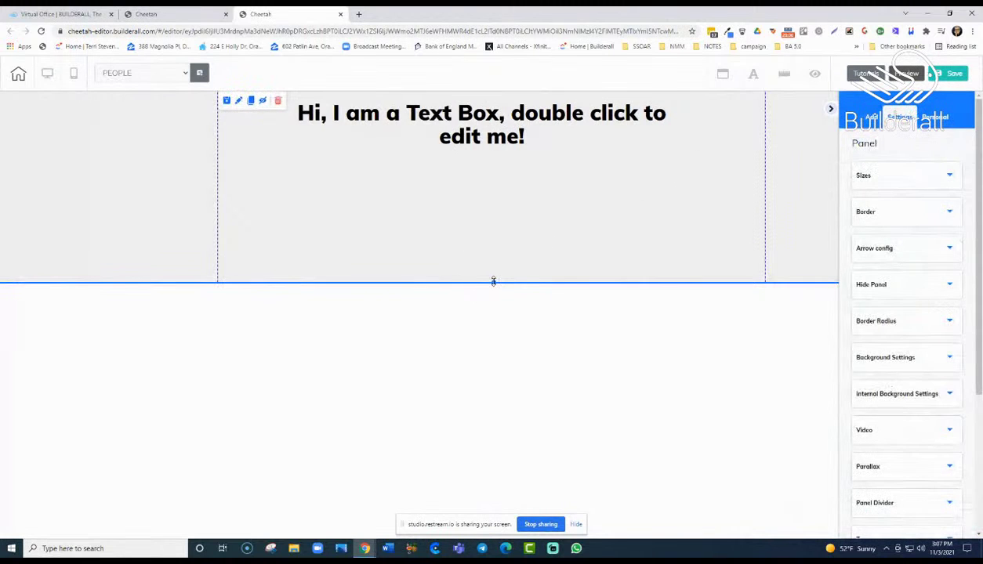
{"action": "left_click_drag", "start_coordinate": [493, 281], "coordinate": [492, 524]}
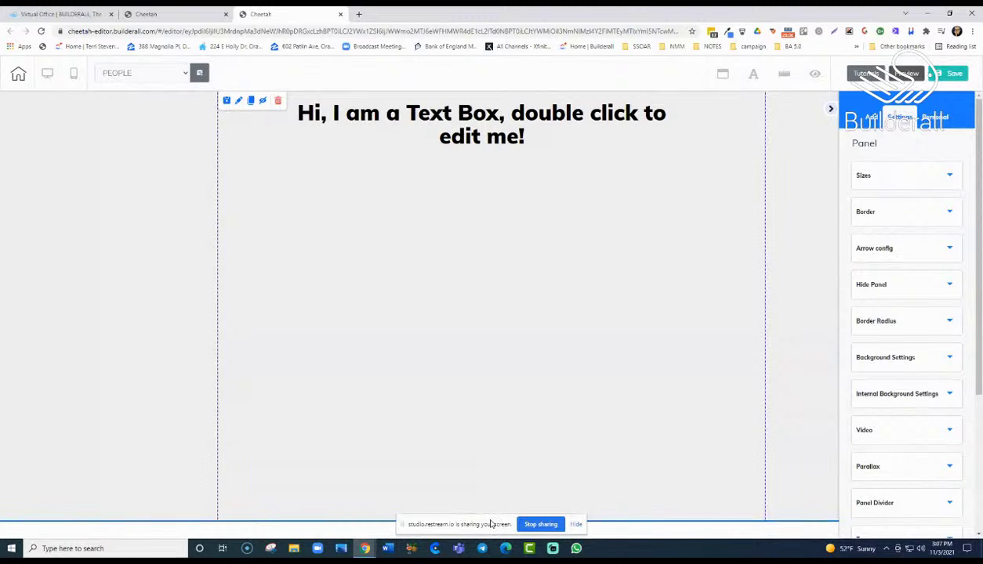
Replace the panel's placeholder heading text with "PEOPLE I WANT TO MEET"
{"action": "double_click", "coordinate": [481, 133]}
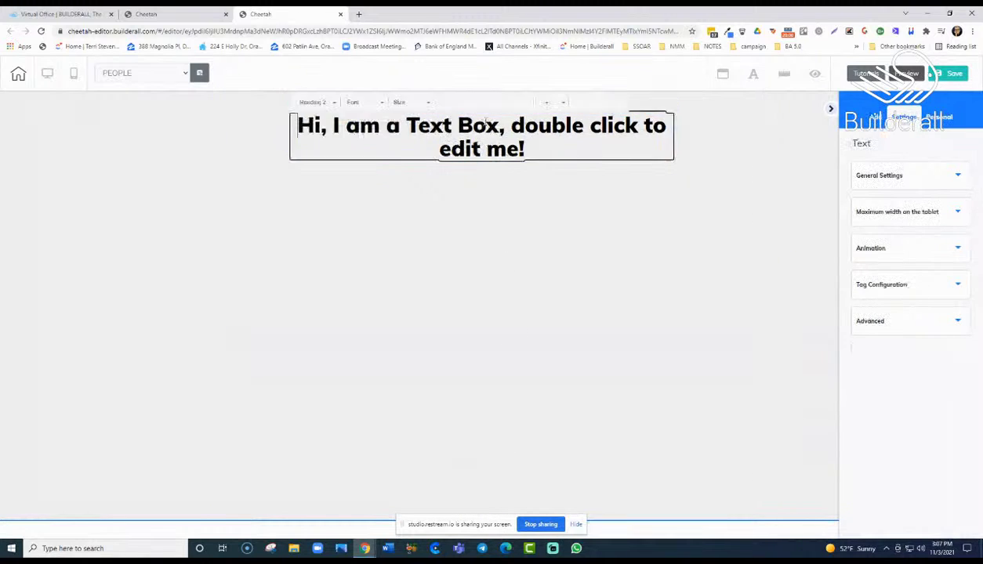
{"action": "left_click_drag", "start_coordinate": [521, 143], "coordinate": [299, 127]}
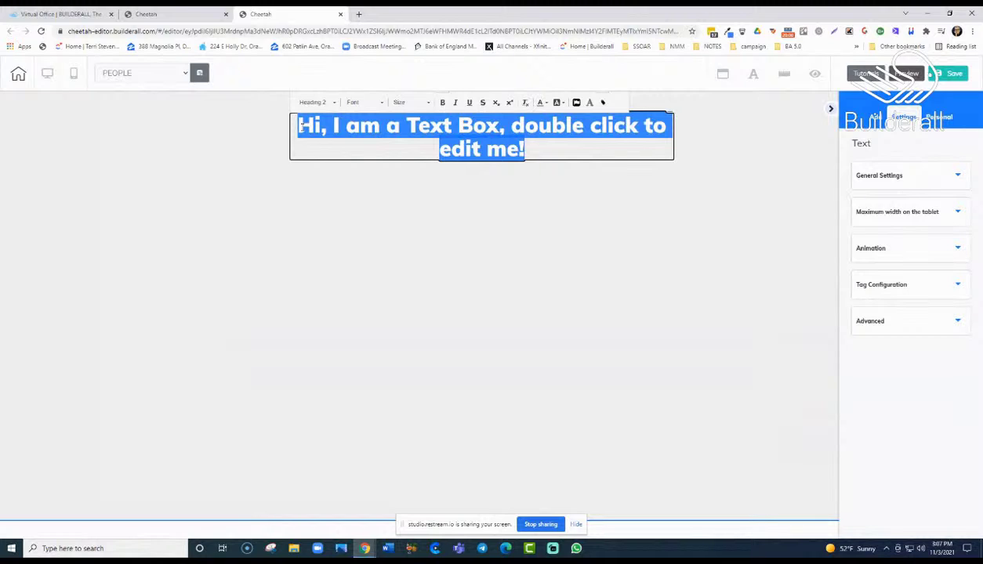
{"action": "type", "text": "PEO"}
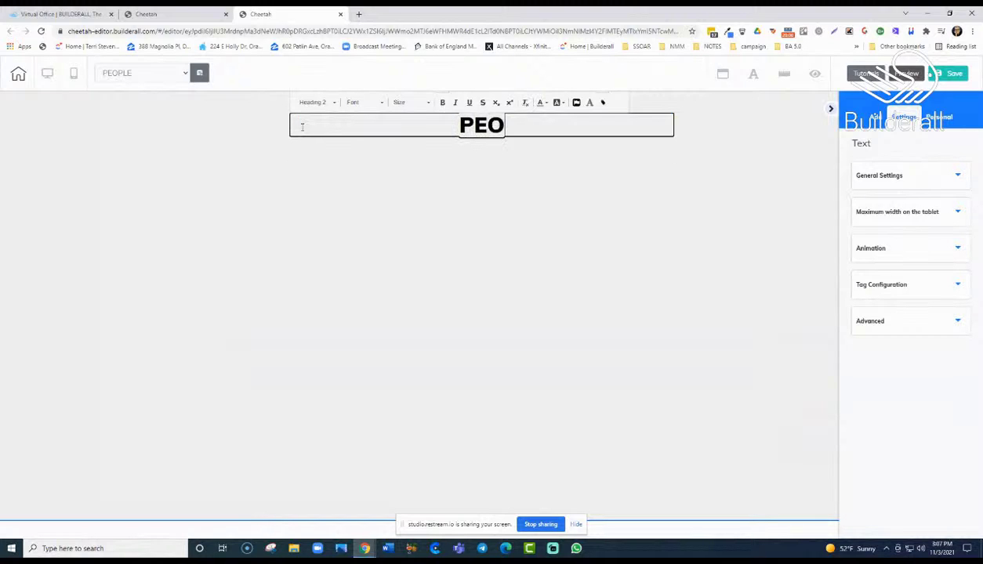
{"action": "type", "text": "PLE "}
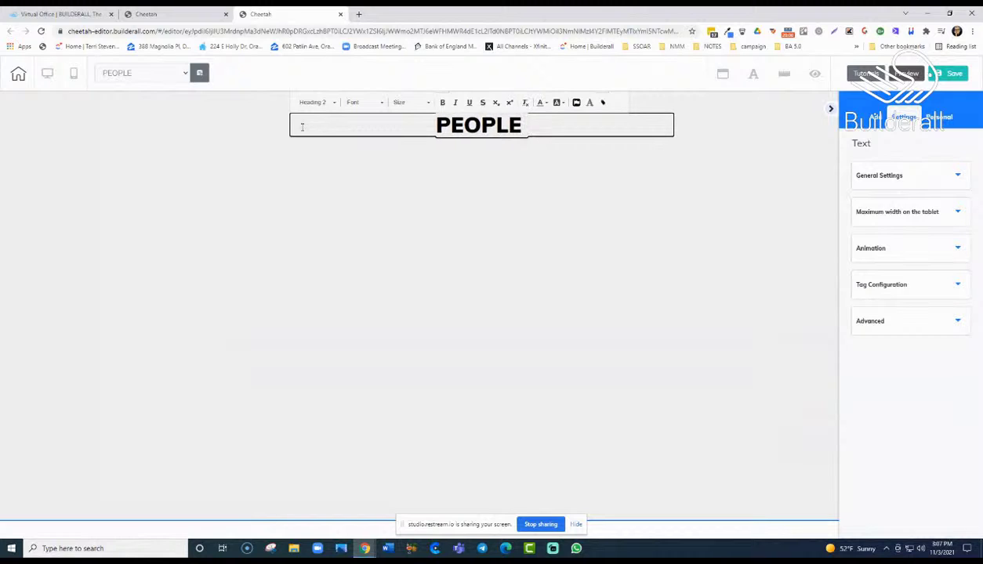
{"action": "type", "text": "I WA"}
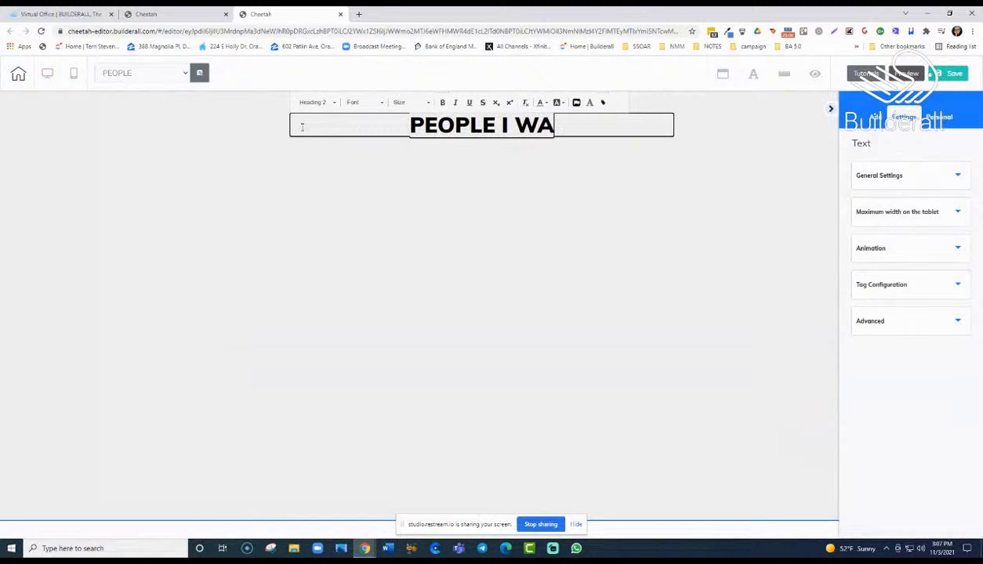
{"action": "type", "text": "NT TO"}
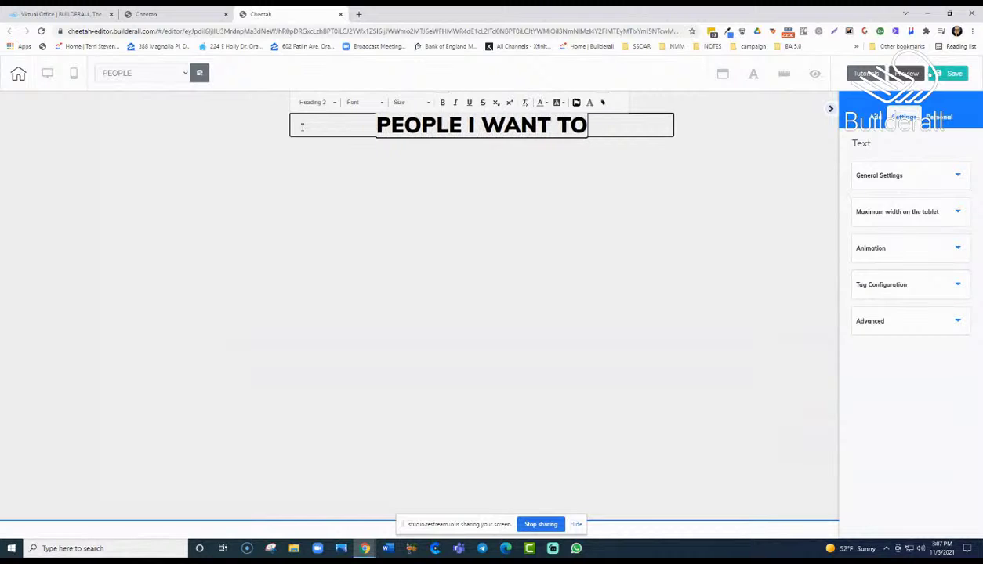
{"action": "type", "text": " MEET"}
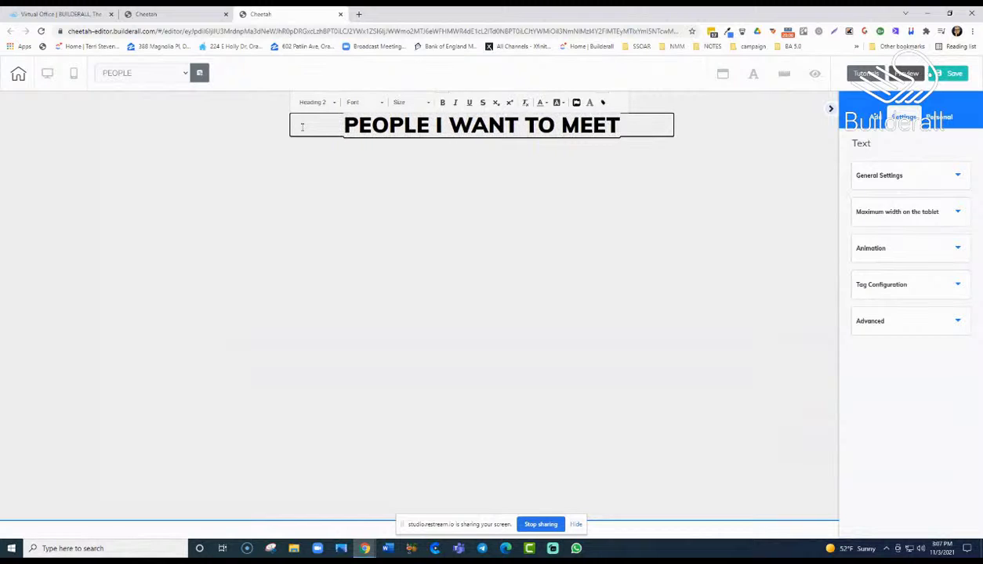
{"action": "left_click", "coordinate": [588, 267]}
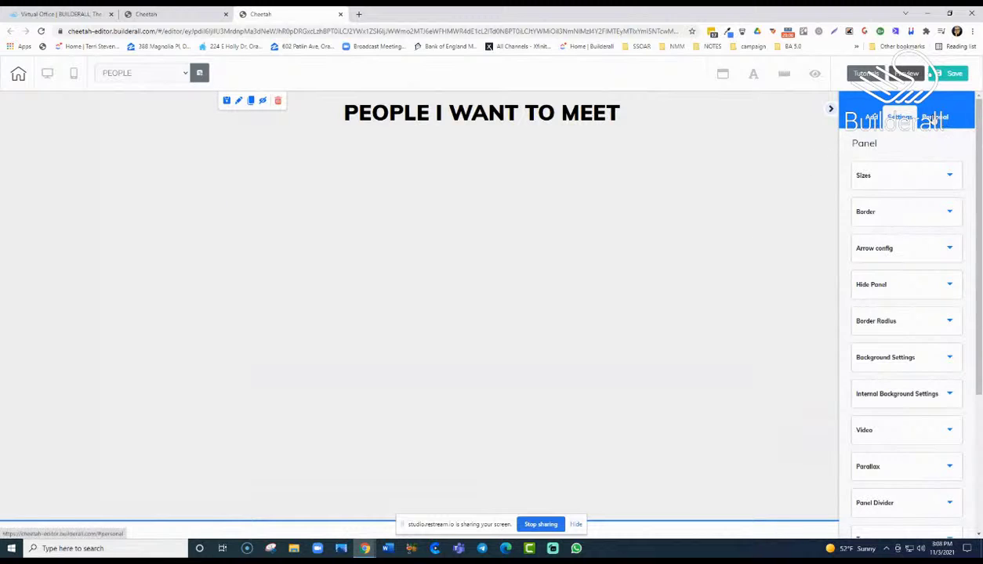
Insert the single-image slider with side arrows from the Galleries elements into the panel below the heading
{"action": "left_click", "coordinate": [872, 117]}
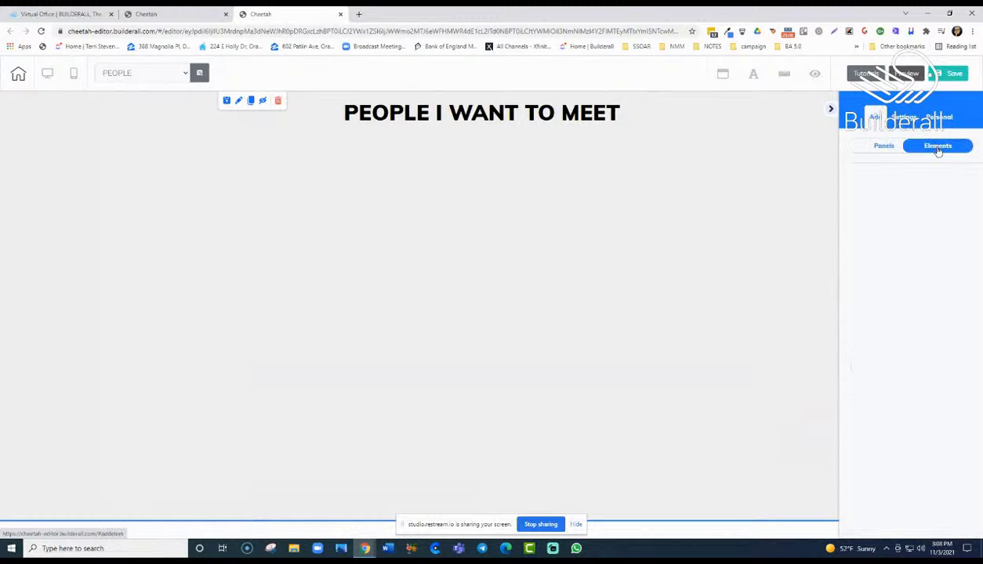
{"action": "left_click", "coordinate": [939, 150]}
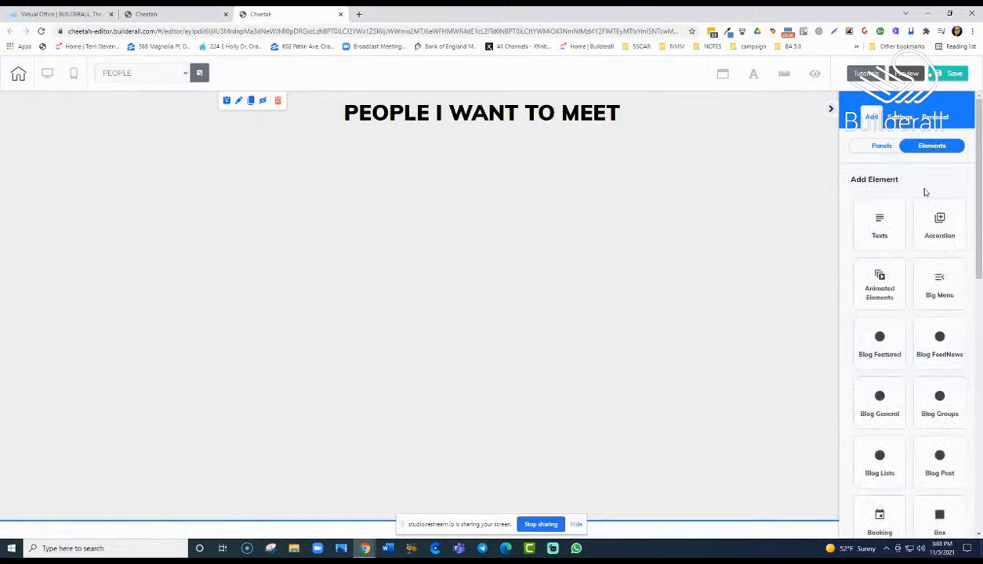
{"action": "scroll", "coordinate": [924, 191], "scroll_direction": "down", "scroll_amount": 6}
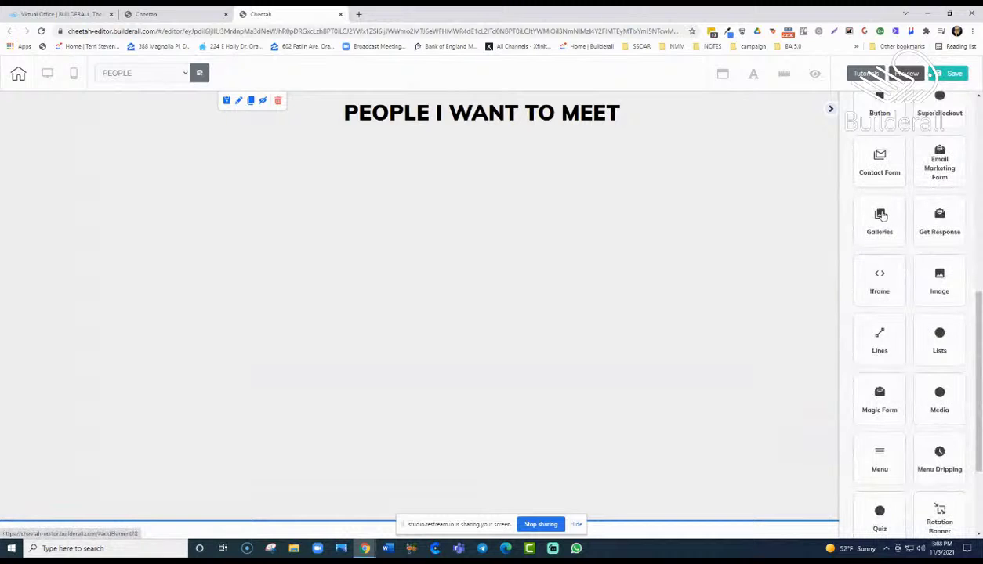
{"action": "left_click", "coordinate": [882, 222]}
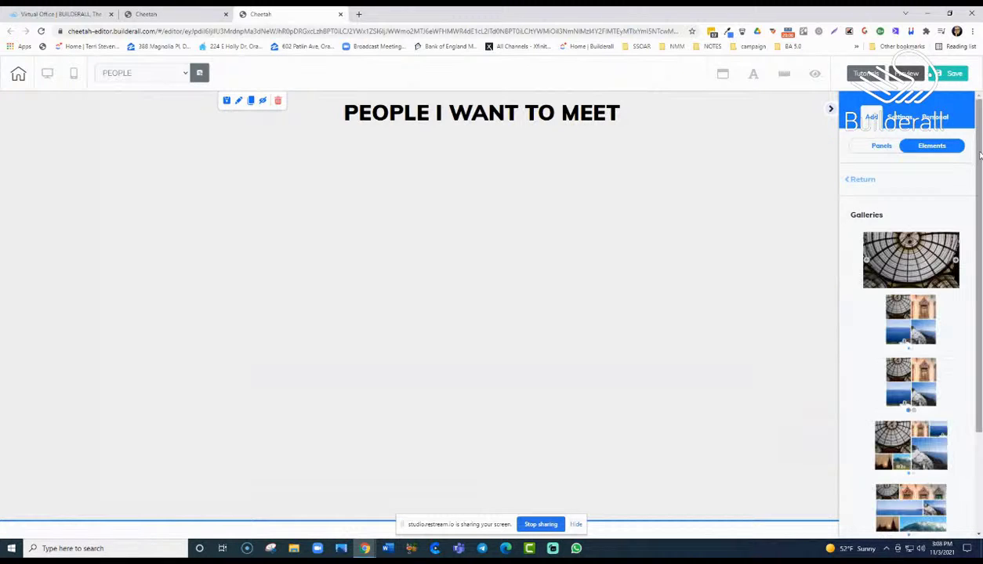
{"action": "left_click_drag", "start_coordinate": [979, 156], "coordinate": [979, 259]}
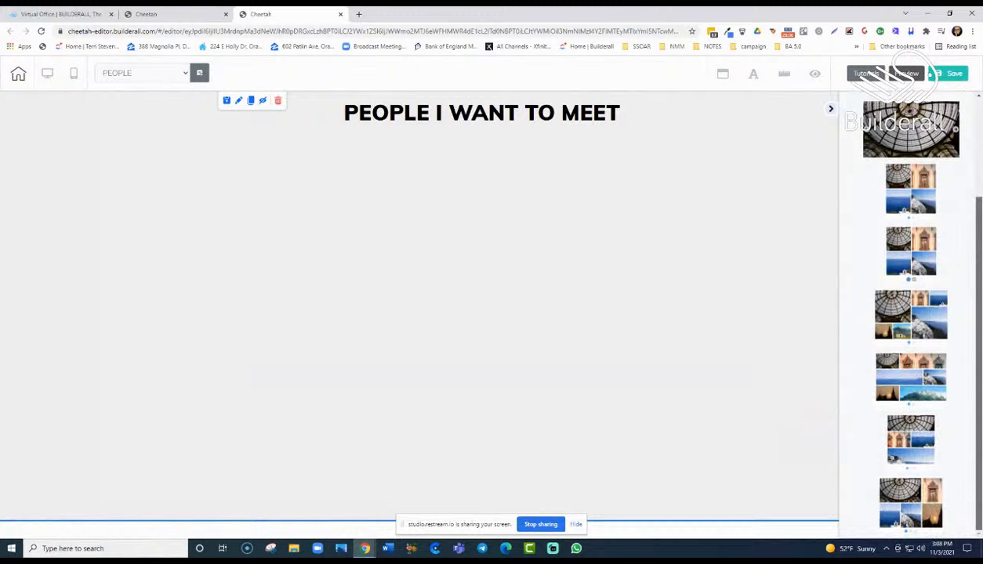
{"action": "scroll", "coordinate": [909, 314], "scroll_direction": "up", "scroll_amount": 3}
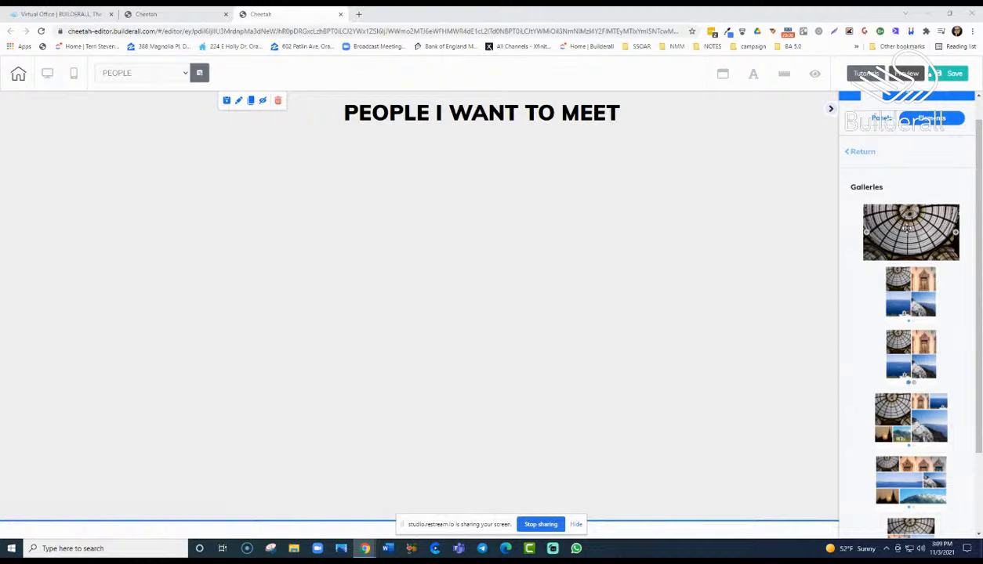
{"action": "left_click_drag", "start_coordinate": [913, 232], "coordinate": [437, 255]}
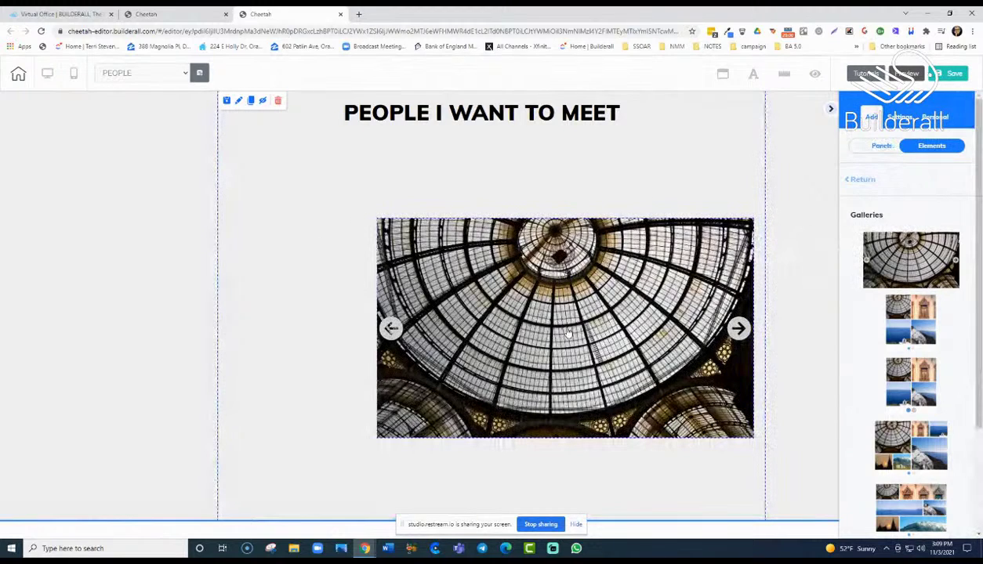
Reposition the slider so it sits roughly centred beneath the heading
{"action": "left_click", "coordinate": [510, 306]}
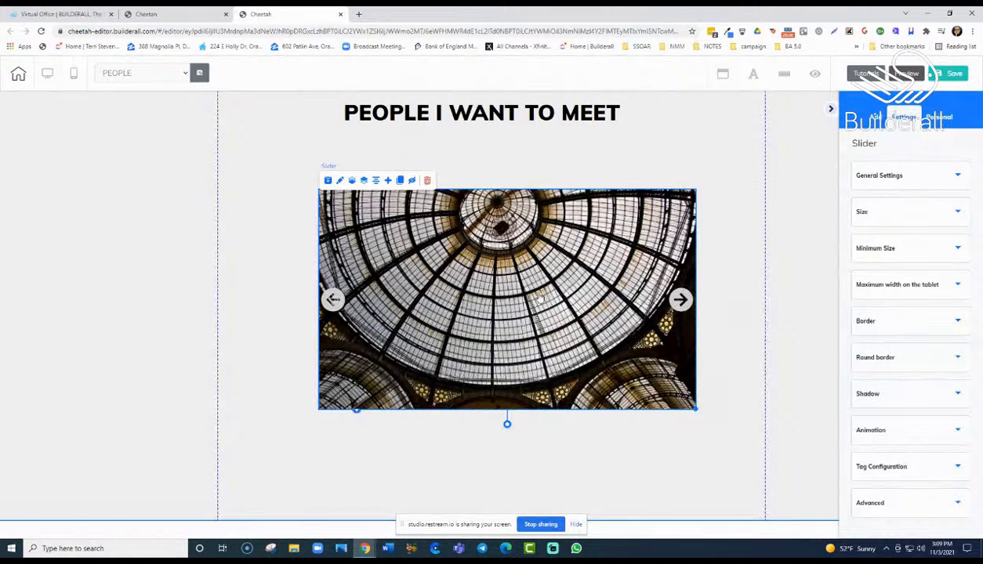
{"action": "left_click_drag", "start_coordinate": [524, 306], "coordinate": [545, 329]}
{"action": "left_click_drag", "start_coordinate": [508, 290], "coordinate": [539, 300]}
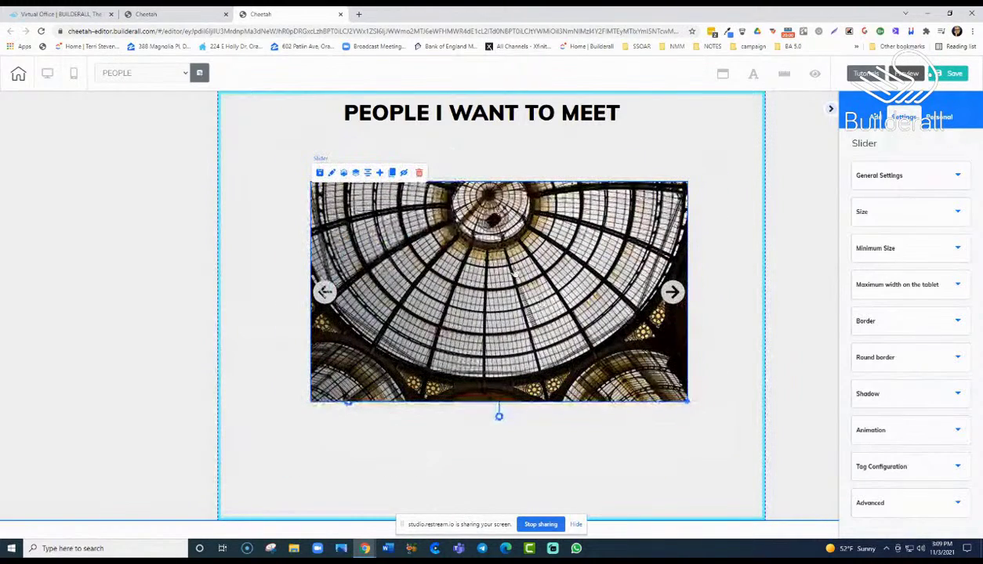
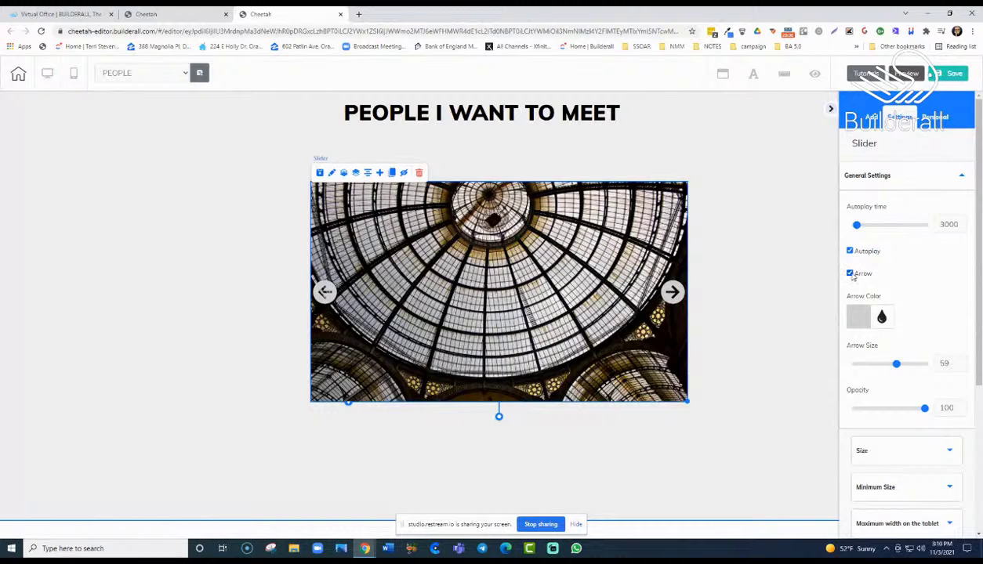
Keep the slider's arrows enabled, recolour them pale pink after trying red, and set the arrow size to 57
{"action": "left_click", "coordinate": [850, 273]}
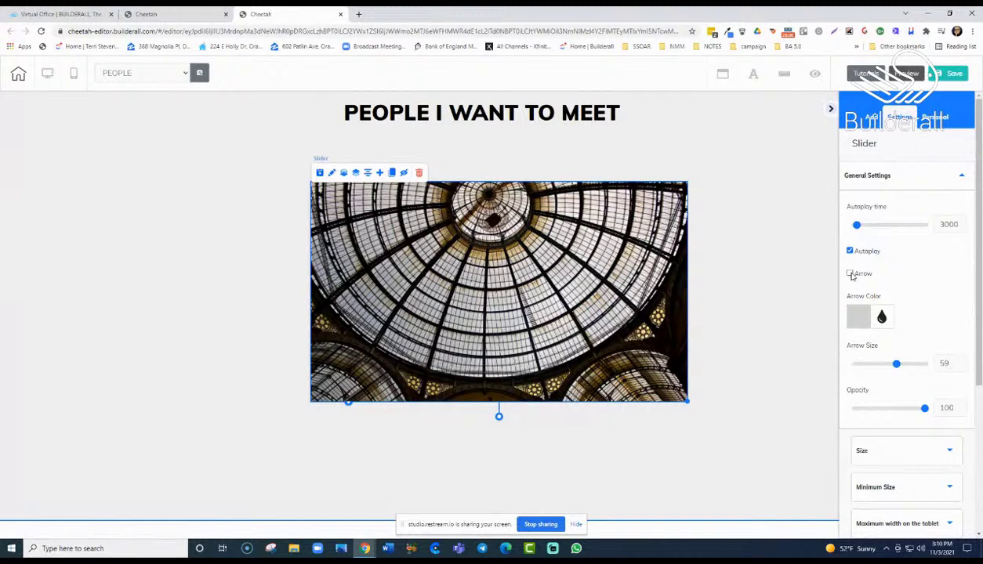
{"action": "left_click", "coordinate": [850, 273]}
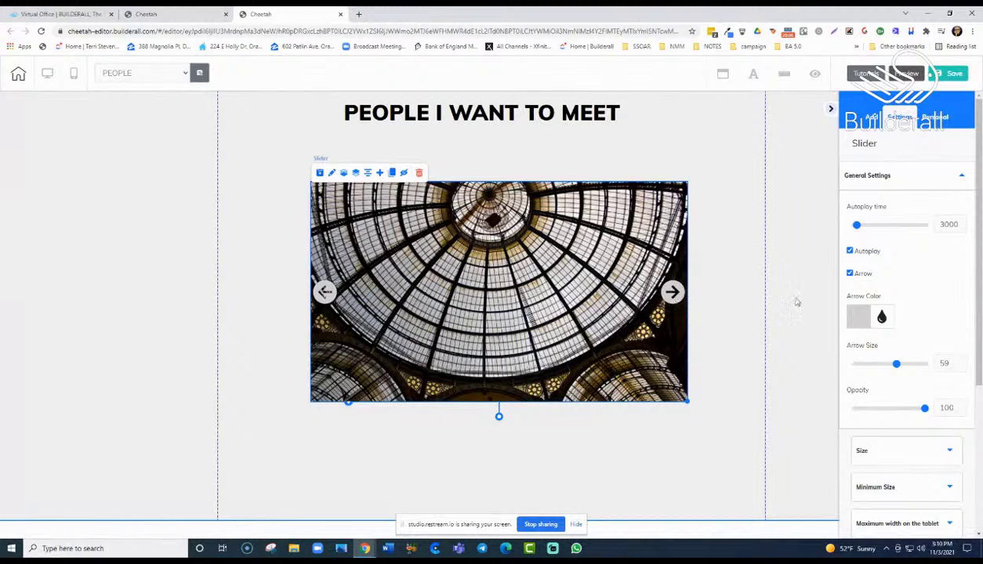
{"action": "left_click", "coordinate": [865, 317]}
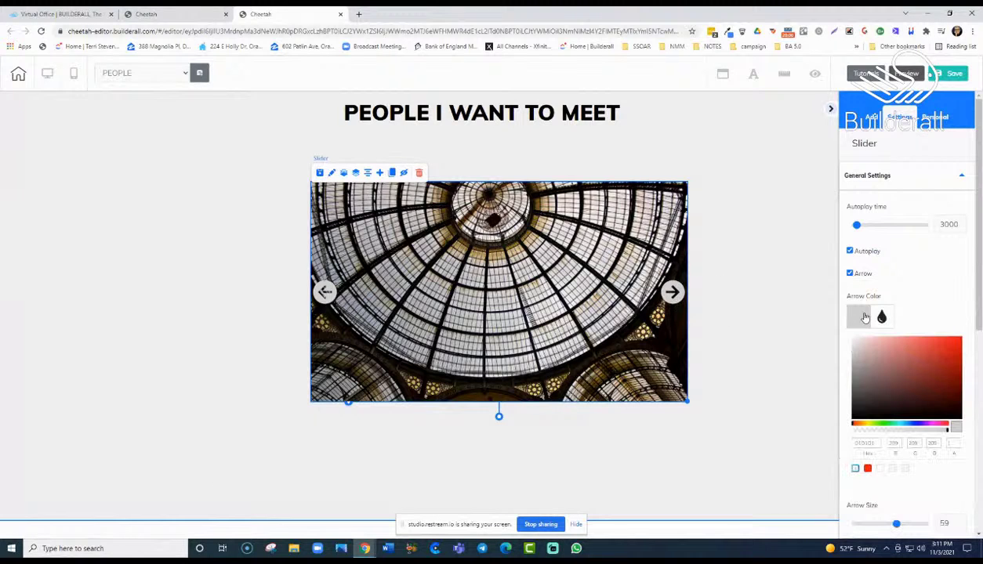
{"action": "left_click", "coordinate": [952, 347]}
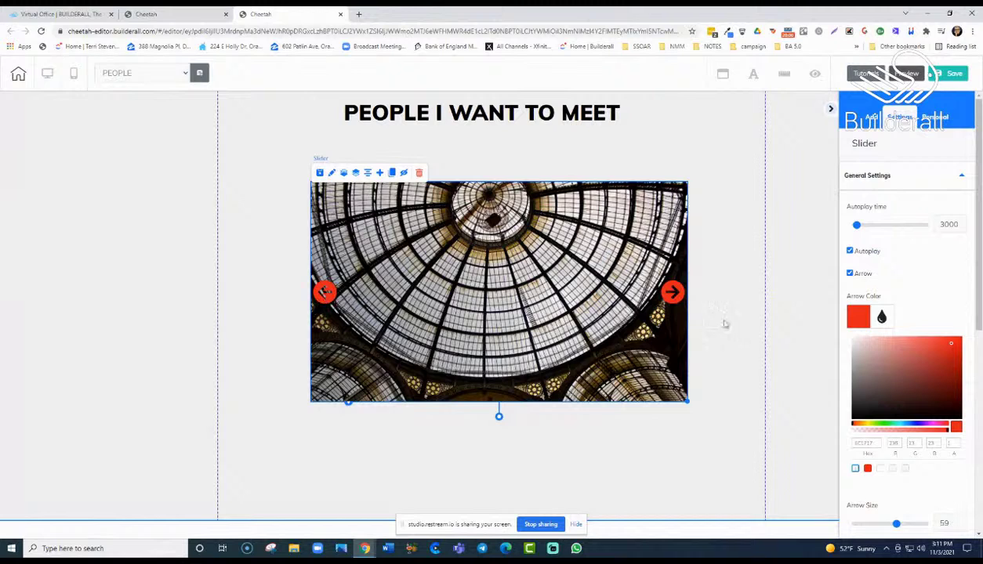
{"action": "left_click", "coordinate": [860, 346]}
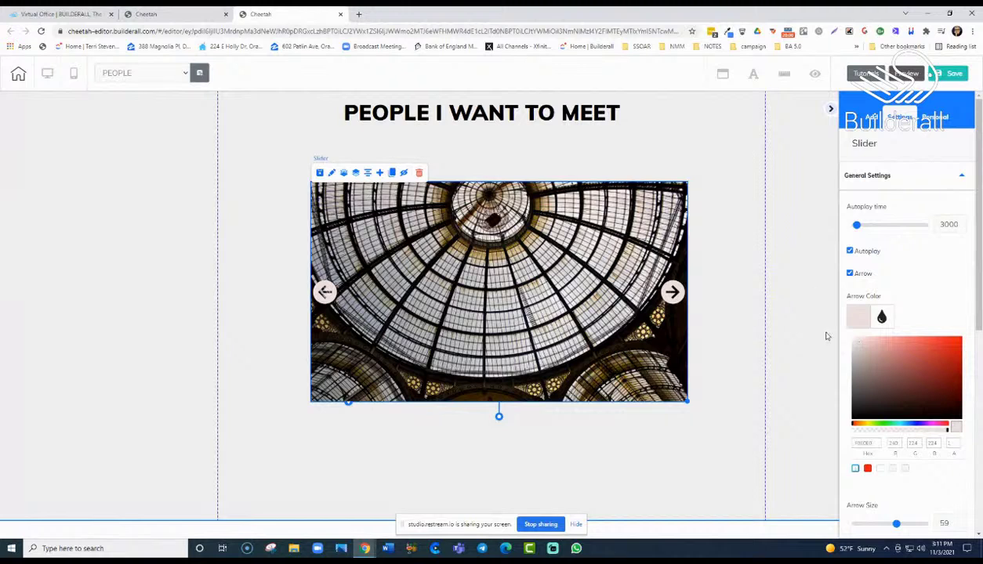
{"action": "scroll", "coordinate": [901, 349], "scroll_direction": "down", "scroll_amount": 3}
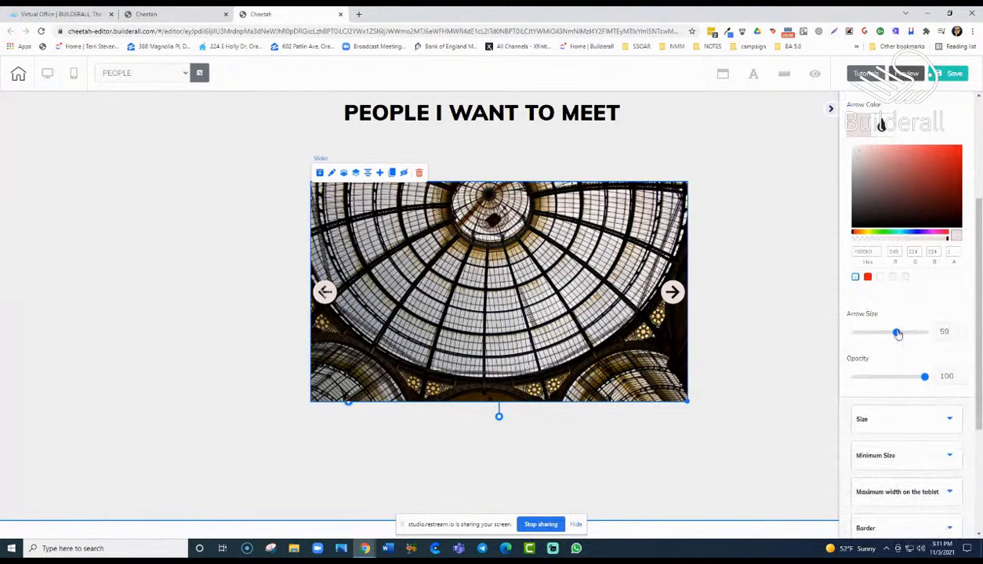
{"action": "mouse_move", "coordinate": [896, 336]}
{"action": "left_mouse_down"}
{"action": "mouse_move", "coordinate": [886, 337]}
{"action": "mouse_move", "coordinate": [896, 337]}
{"action": "left_mouse_up"}
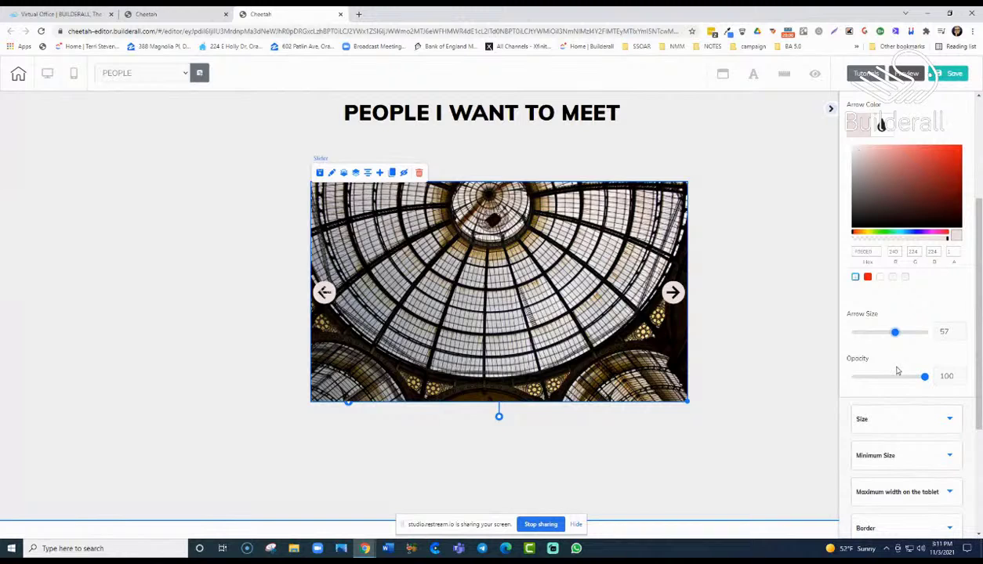
{"action": "scroll", "coordinate": [897, 371], "scroll_direction": "down", "scroll_amount": 2}
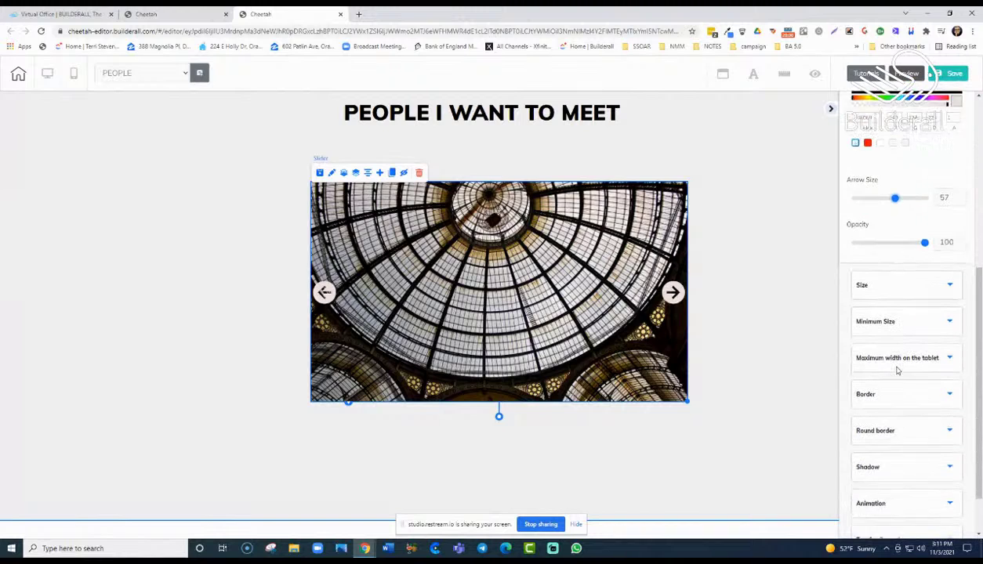
Resize the image slider to a width of 855 and a height of 525
{"action": "left_click", "coordinate": [950, 281]}
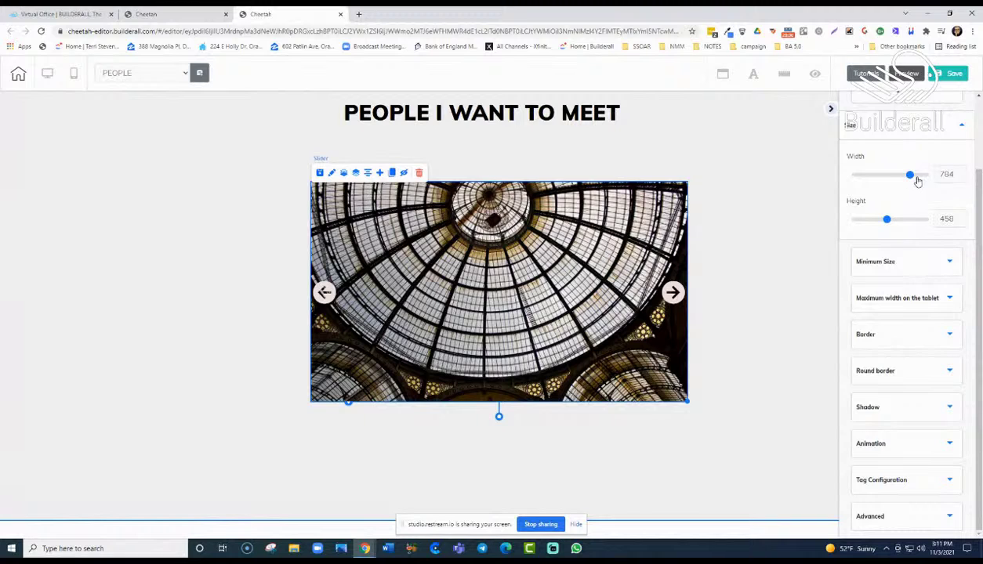
{"action": "left_click_drag", "start_coordinate": [911, 179], "coordinate": [916, 179]}
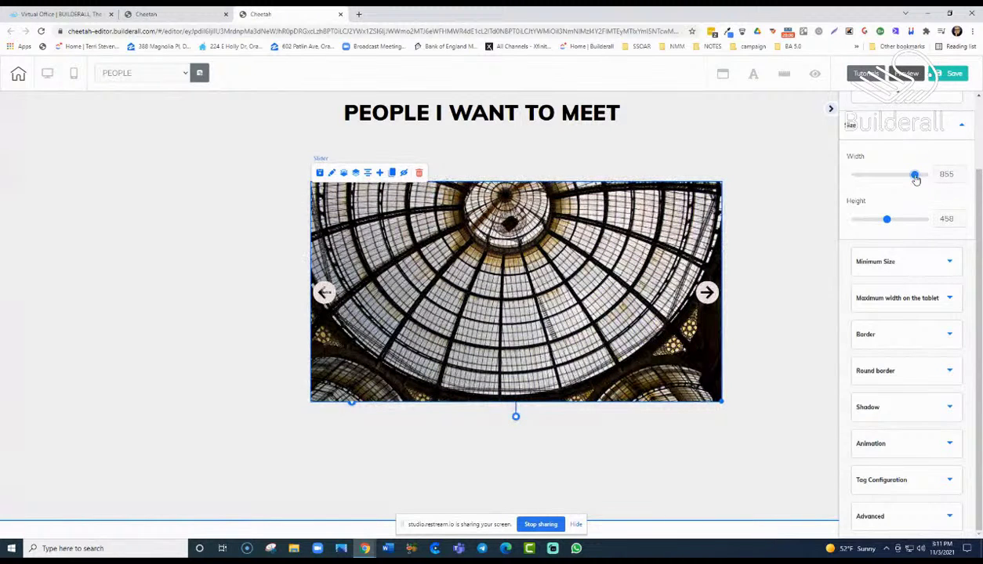
{"action": "left_click_drag", "start_coordinate": [888, 220], "coordinate": [891, 220]}
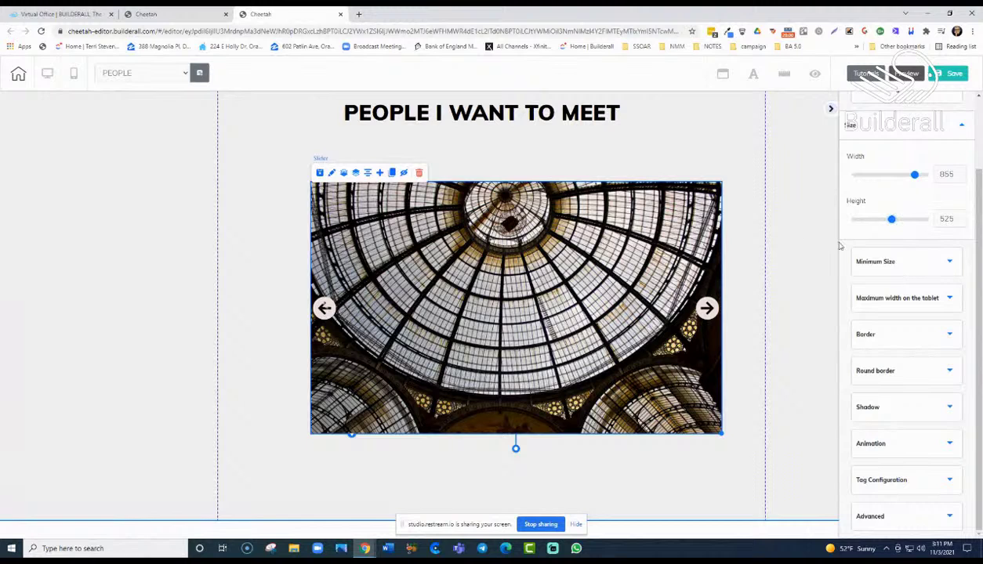
{"action": "key", "text": "Escape"}
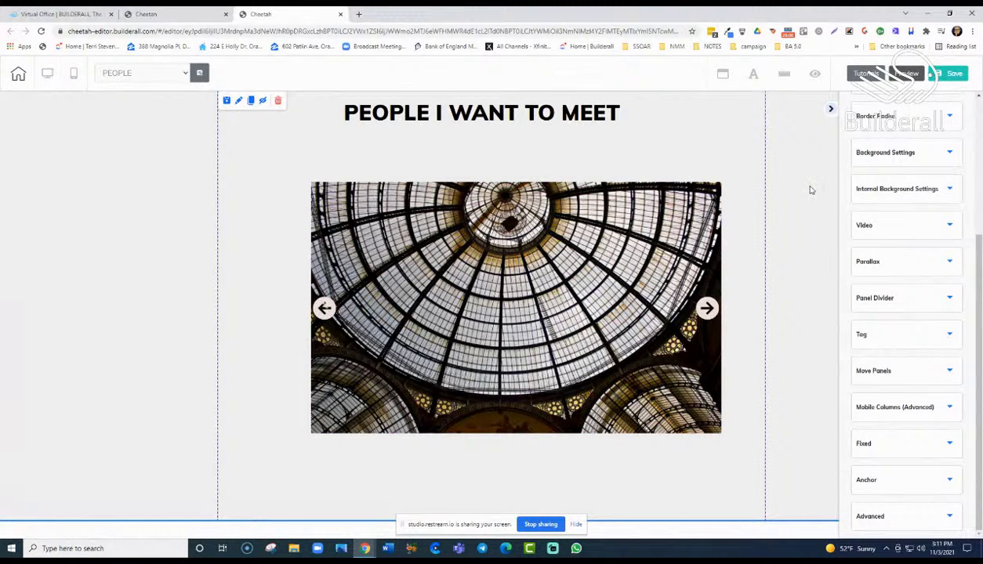
Examine the panel's background settings and the slider's animation options, including trigger, effect and speed
{"action": "left_click", "coordinate": [949, 152]}
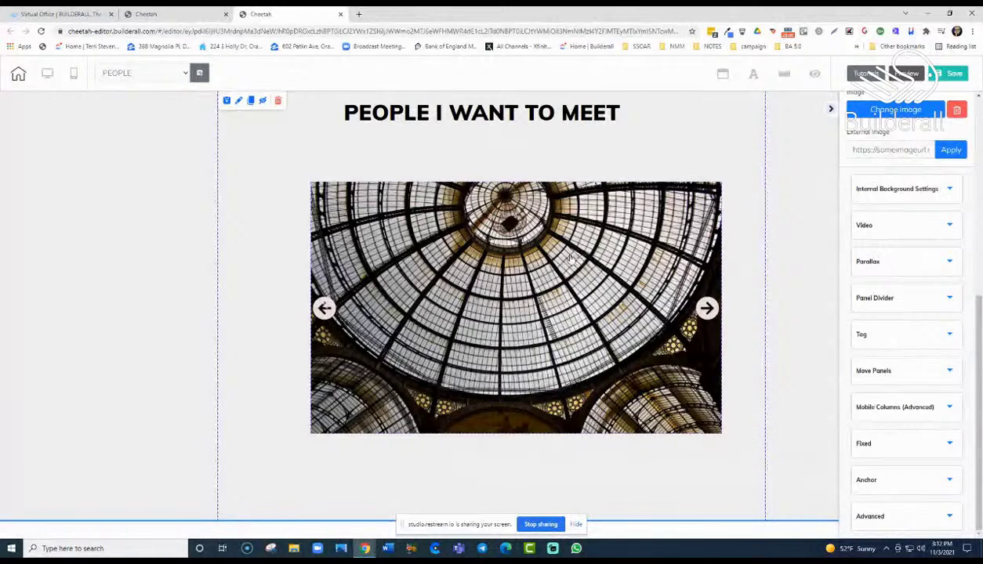
{"action": "left_click", "coordinate": [423, 286]}
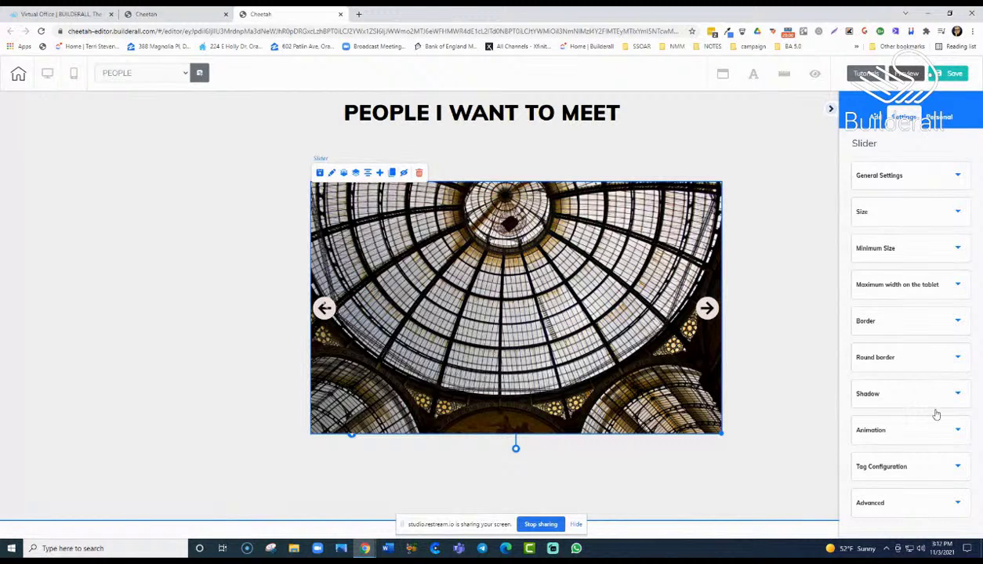
{"action": "left_click", "coordinate": [958, 432]}
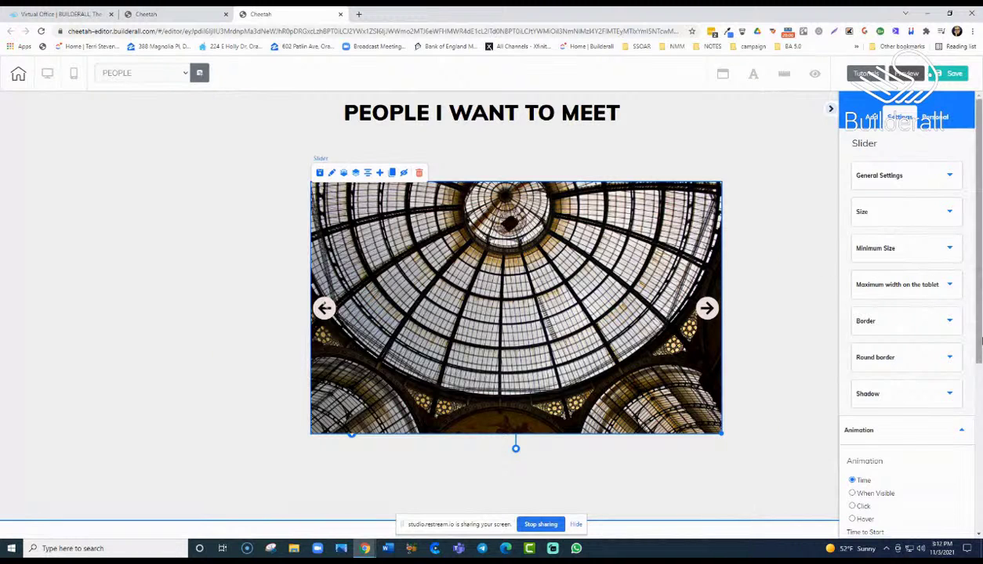
{"action": "scroll", "coordinate": [901, 314], "scroll_direction": "down", "scroll_amount": 3}
{"action": "scroll", "coordinate": [902, 314], "scroll_direction": "down", "scroll_amount": 2}
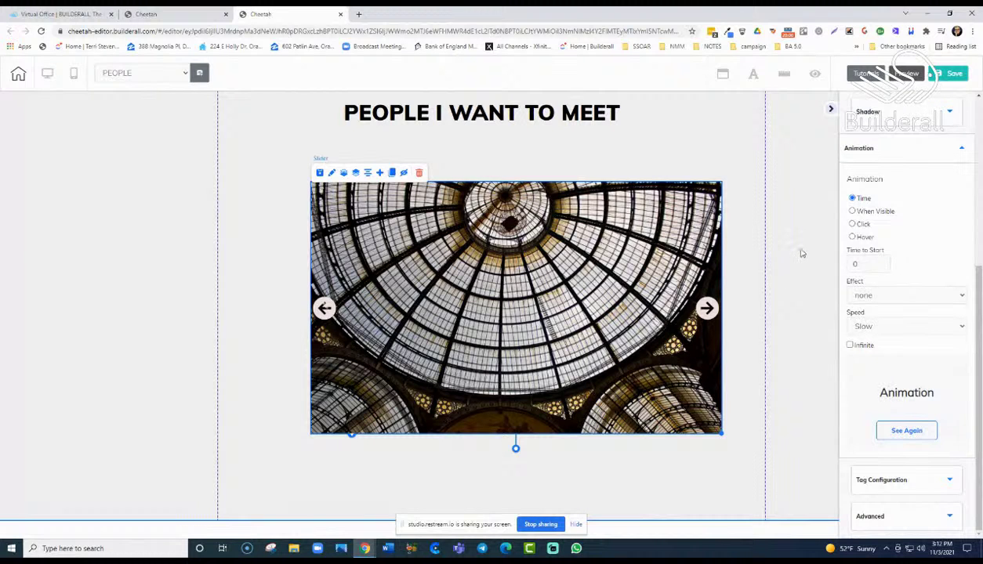
{"action": "left_click", "coordinate": [672, 121]}
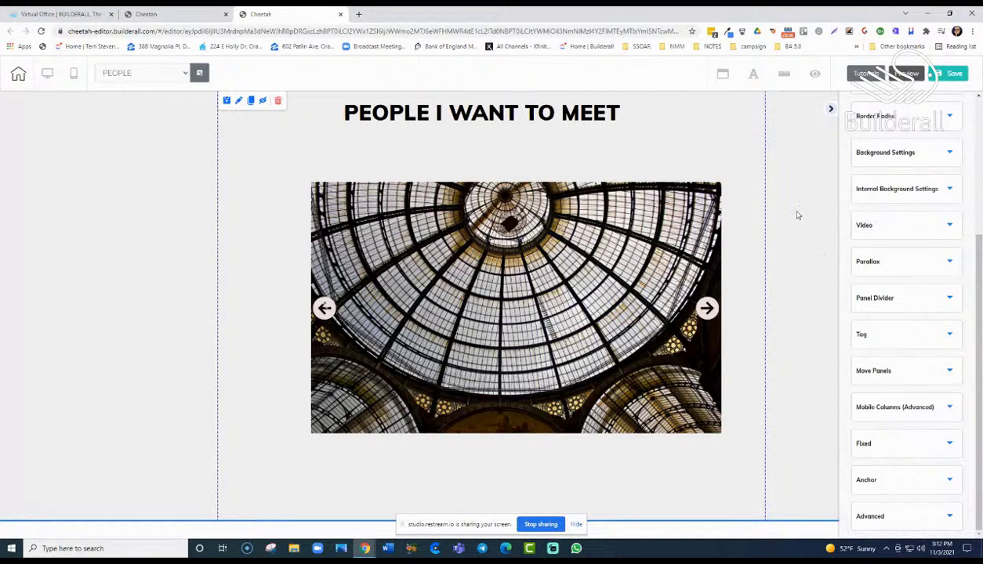
Review the slider's general settings, from autoplay time and arrow options to opacity, and the remaining setting groups
{"action": "left_click", "coordinate": [400, 245]}
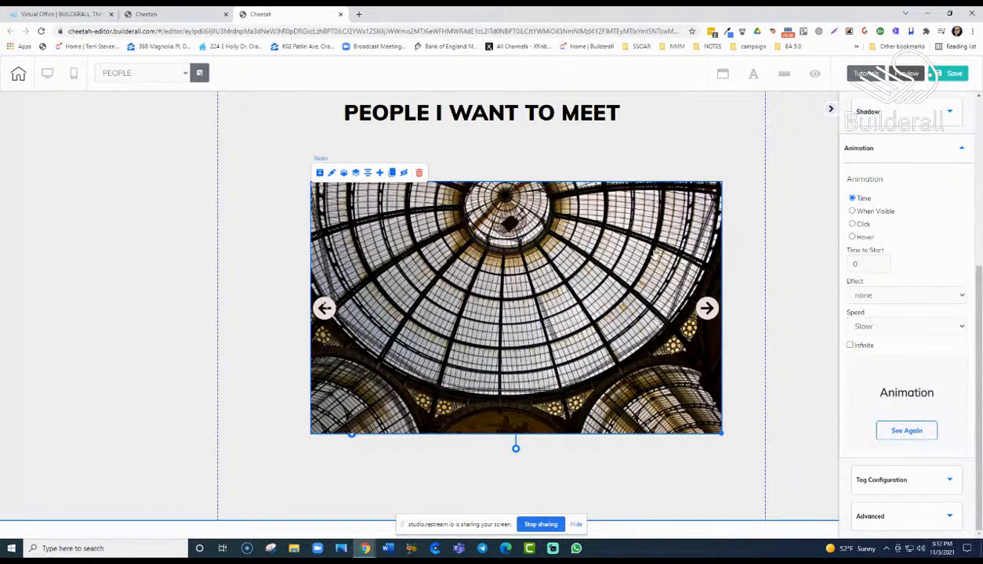
{"action": "left_click_drag", "start_coordinate": [979, 303], "coordinate": [979, 130]}
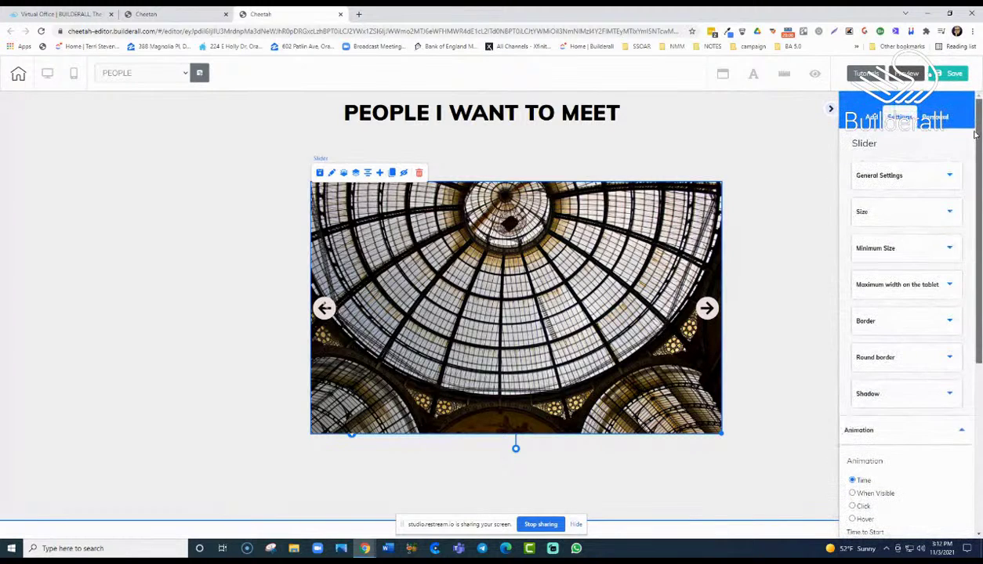
{"action": "left_click", "coordinate": [950, 177]}
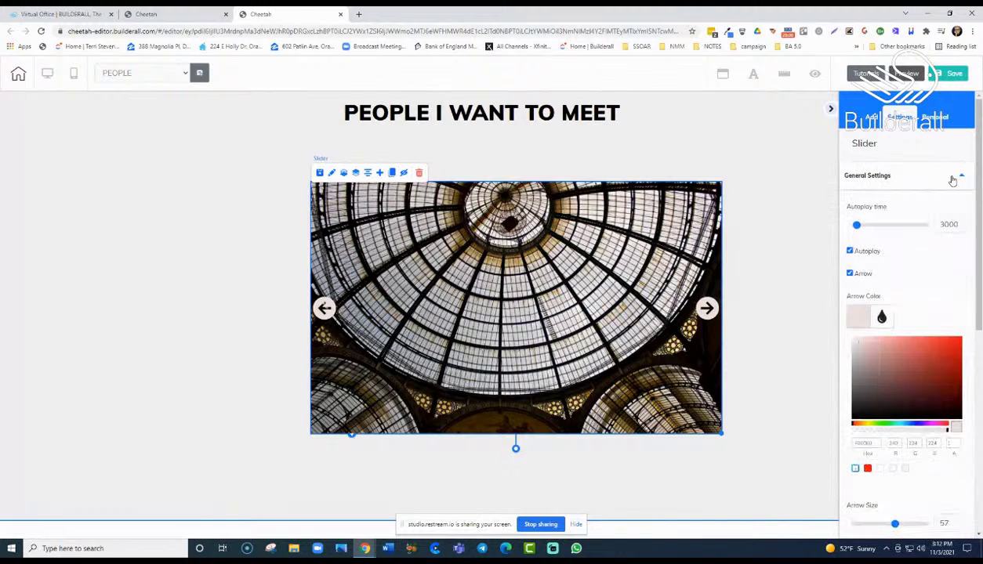
{"action": "scroll", "coordinate": [959, 302], "scroll_direction": "down", "scroll_amount": 4}
{"action": "scroll", "coordinate": [905, 313], "scroll_direction": "down", "scroll_amount": 2}
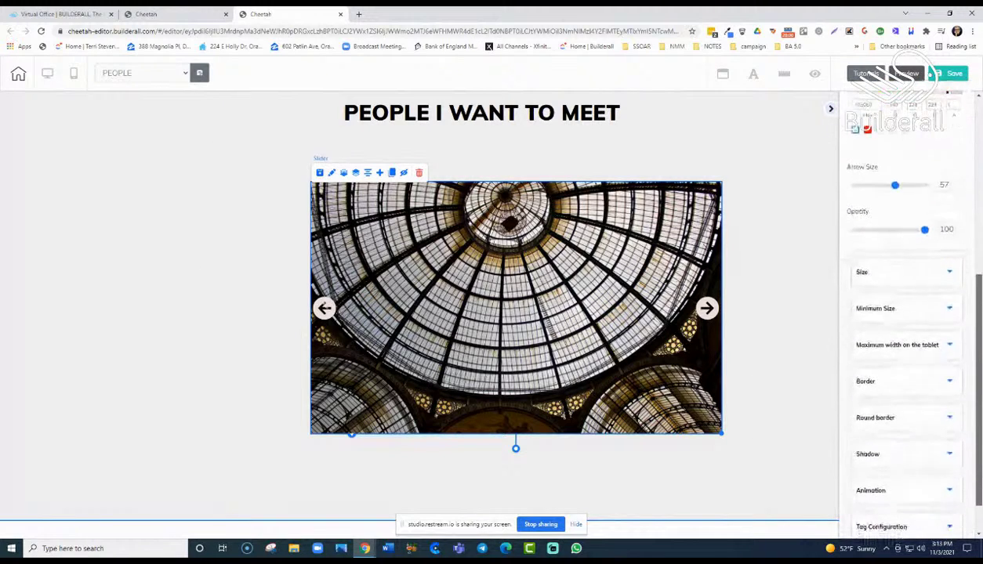
{"action": "scroll", "coordinate": [906, 314], "scroll_direction": "up", "scroll_amount": 1}
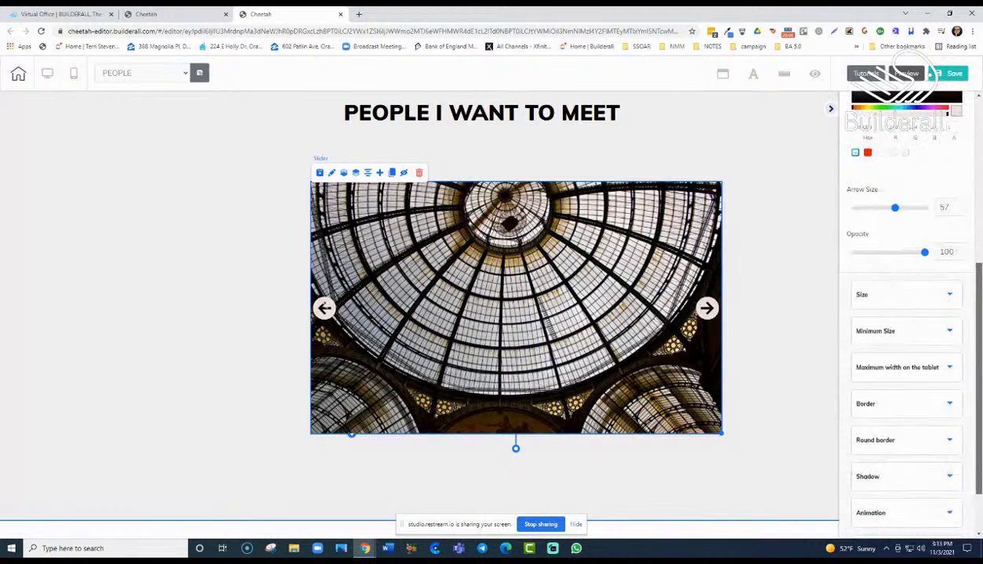
{"action": "scroll", "coordinate": [881, 196], "scroll_direction": "down", "scroll_amount": 2}
{"action": "scroll", "coordinate": [881, 196], "scroll_direction": "up", "scroll_amount": 5}
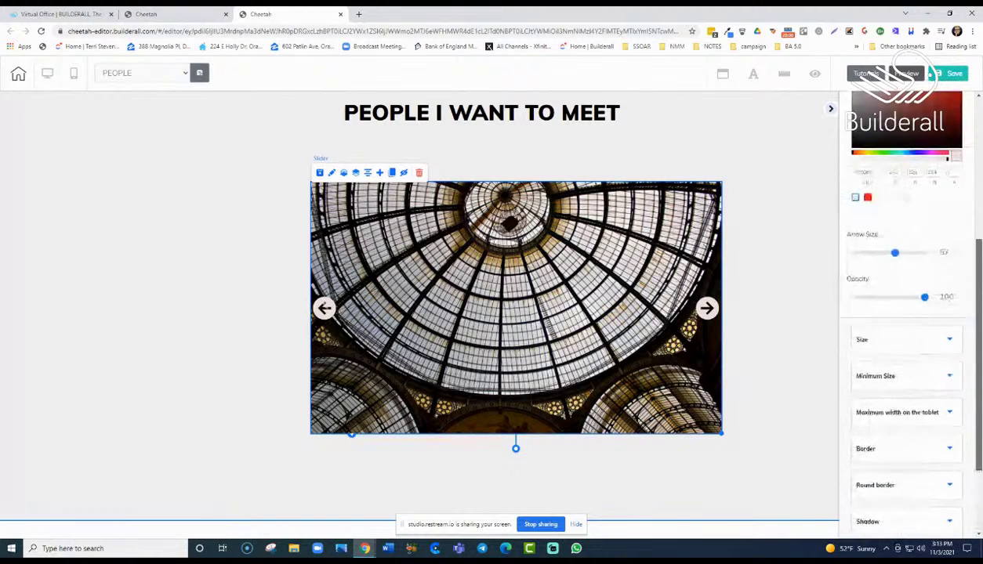
{"action": "scroll", "coordinate": [905, 314], "scroll_direction": "up", "scroll_amount": 4}
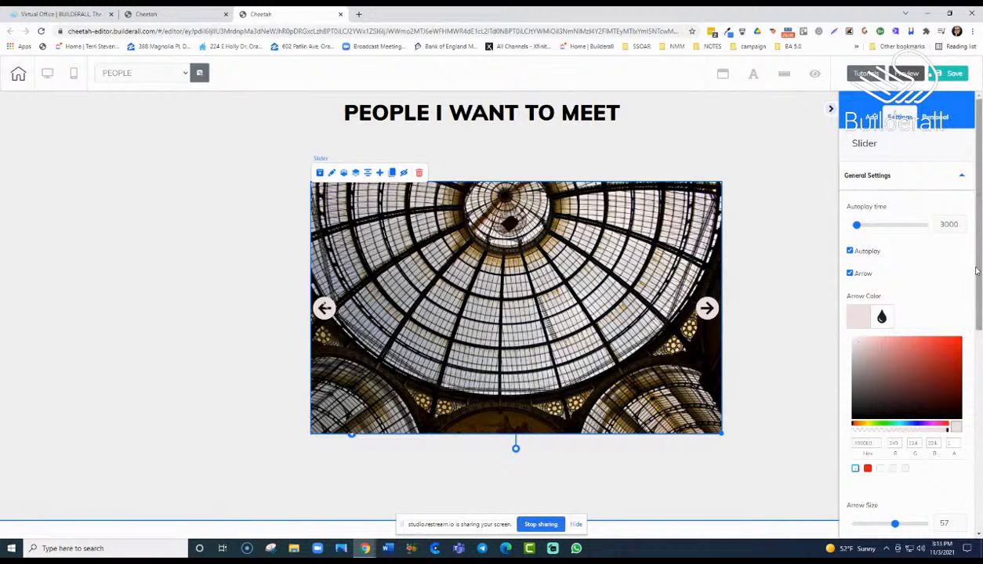
{"action": "left_click_drag", "start_coordinate": [978, 304], "coordinate": [979, 507]}
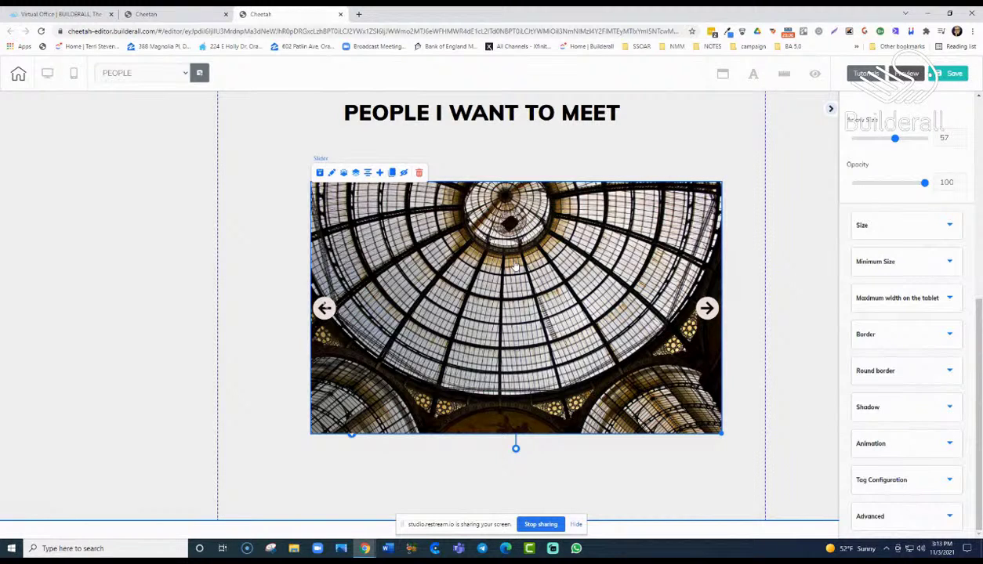
Open the slider's image manager and delete its first three default images: the glass dome, the sunset and the sky cross
{"action": "left_click", "coordinate": [381, 174]}
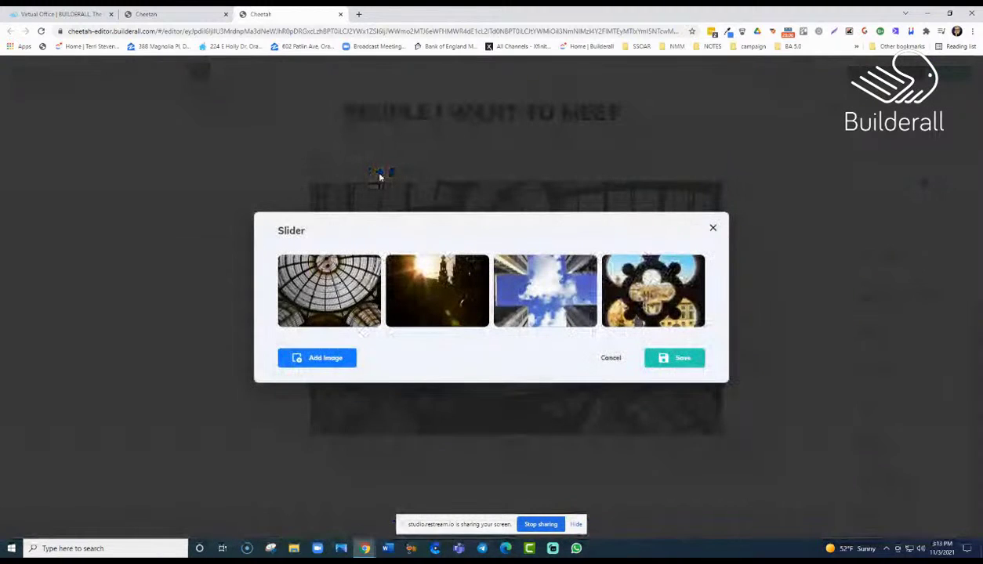
{"action": "mouse_move", "coordinate": [337, 296]}
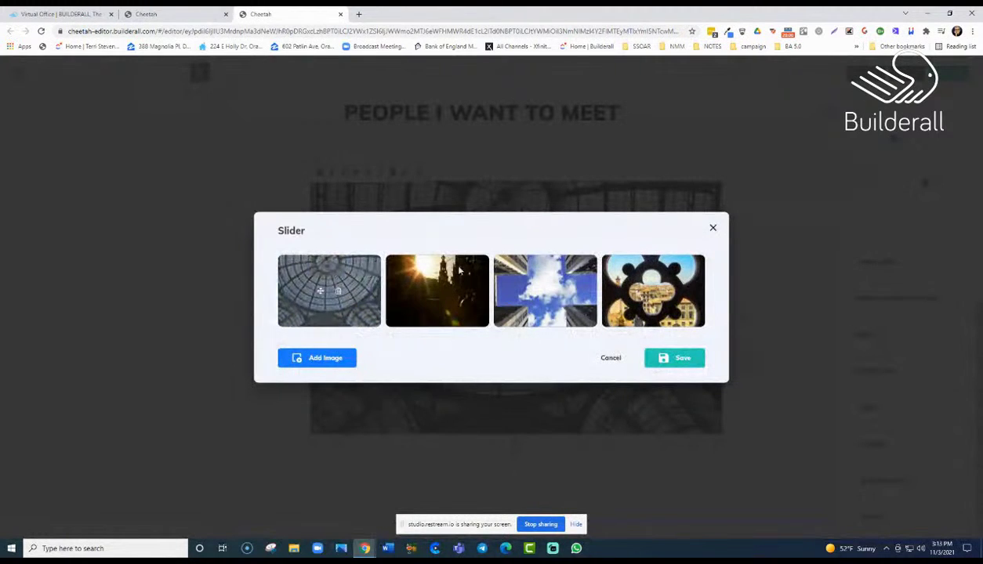
{"action": "mouse_move", "coordinate": [631, 299]}
{"action": "left_click", "coordinate": [338, 294]}
{"action": "left_click", "coordinate": [338, 293]}
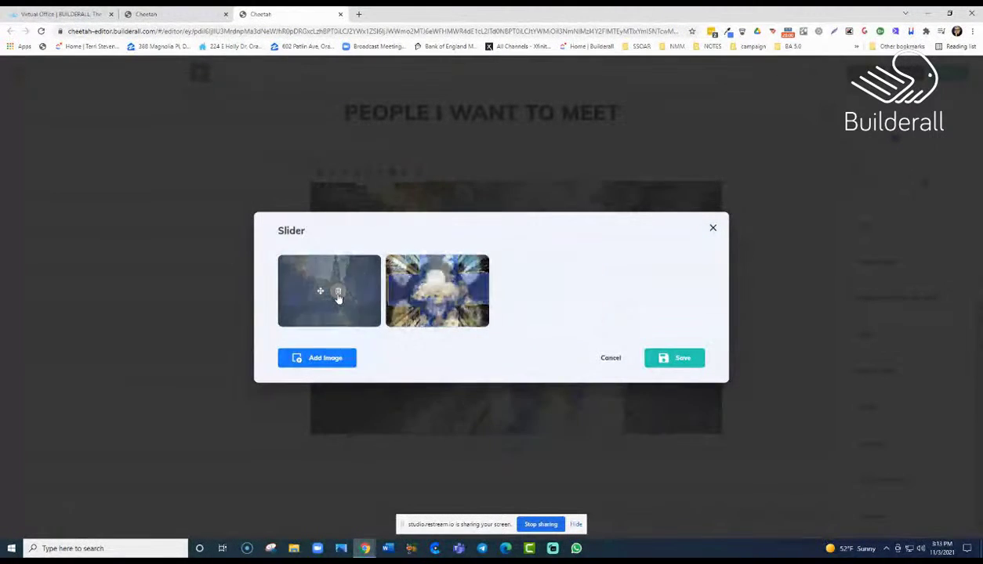
{"action": "left_click", "coordinate": [338, 293]}
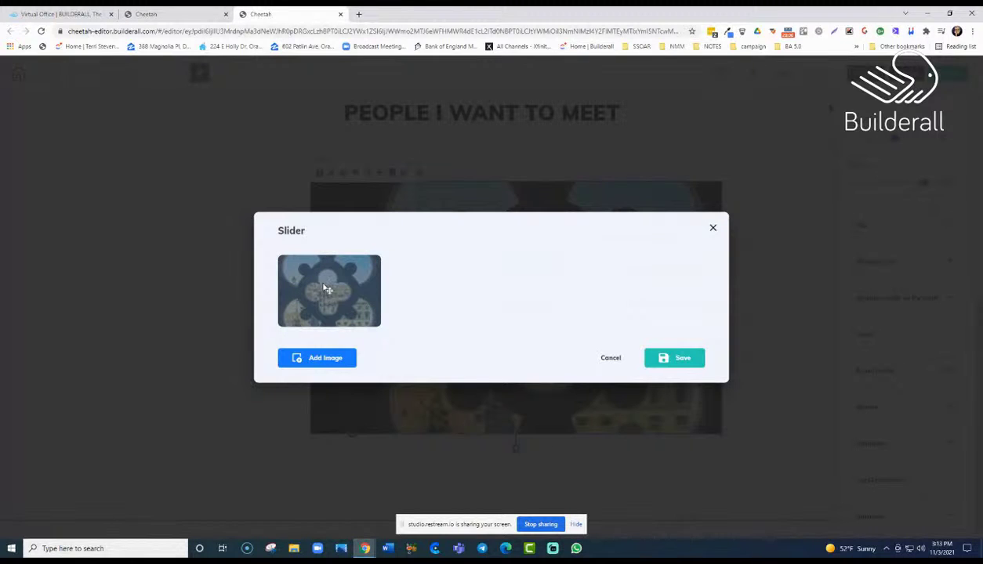
Upload the seven pictures of people, including DM and JD, from the Downloads folder to the user image library
{"action": "left_click", "coordinate": [326, 359]}
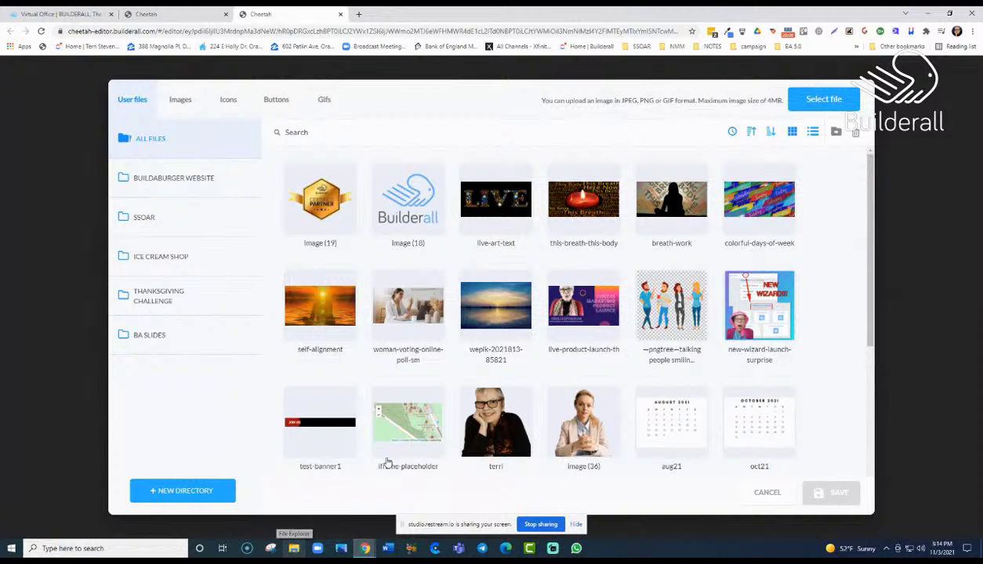
{"action": "left_click", "coordinate": [821, 106]}
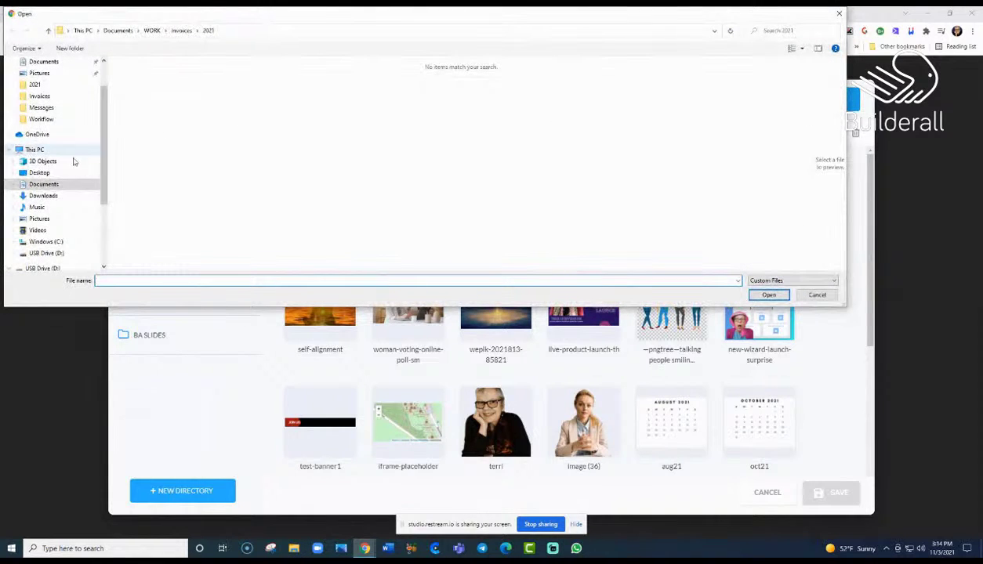
{"action": "left_click", "coordinate": [54, 196]}
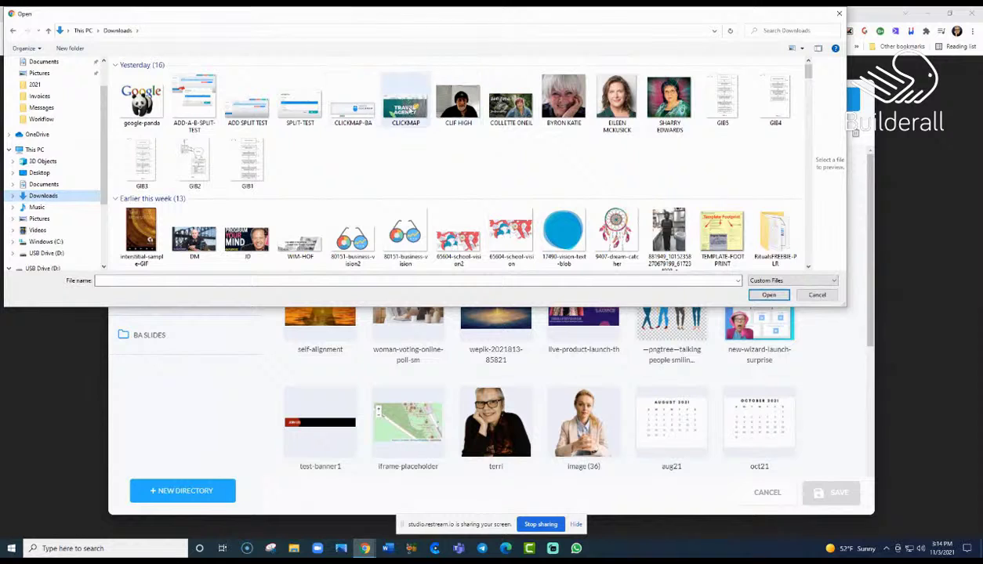
{"action": "left_click", "coordinate": [459, 102]}
{"action": "left_click", "coordinate": [502, 113], "text": "ctrl"}
{"action": "left_click", "coordinate": [552, 108], "text": "ctrl"}
{"action": "left_click", "coordinate": [609, 106], "text": "ctrl"}
{"action": "left_click", "coordinate": [652, 106], "text": "ctrl"}
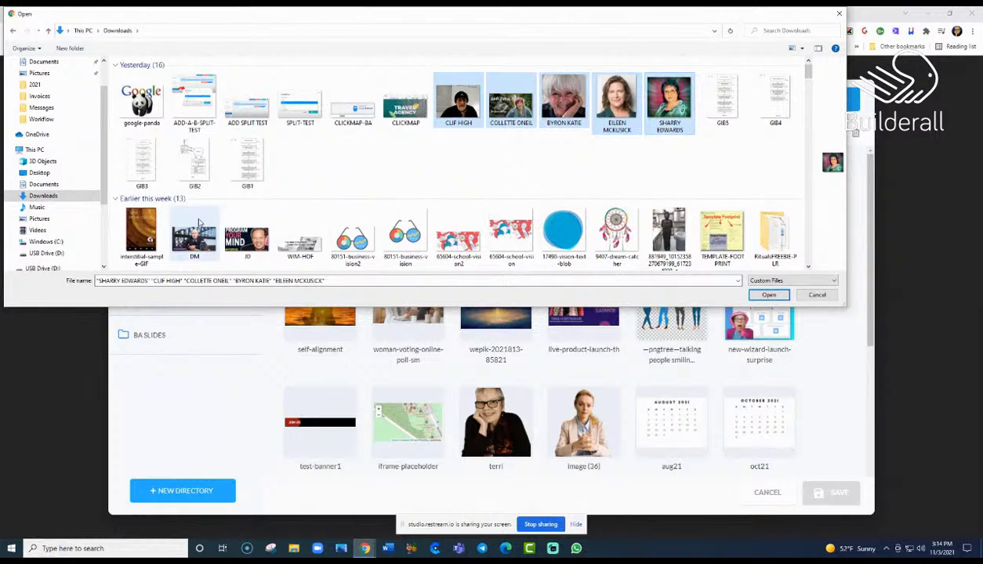
{"action": "left_click", "coordinate": [199, 243], "text": "ctrl"}
{"action": "left_click", "coordinate": [247, 234], "text": "ctrl"}
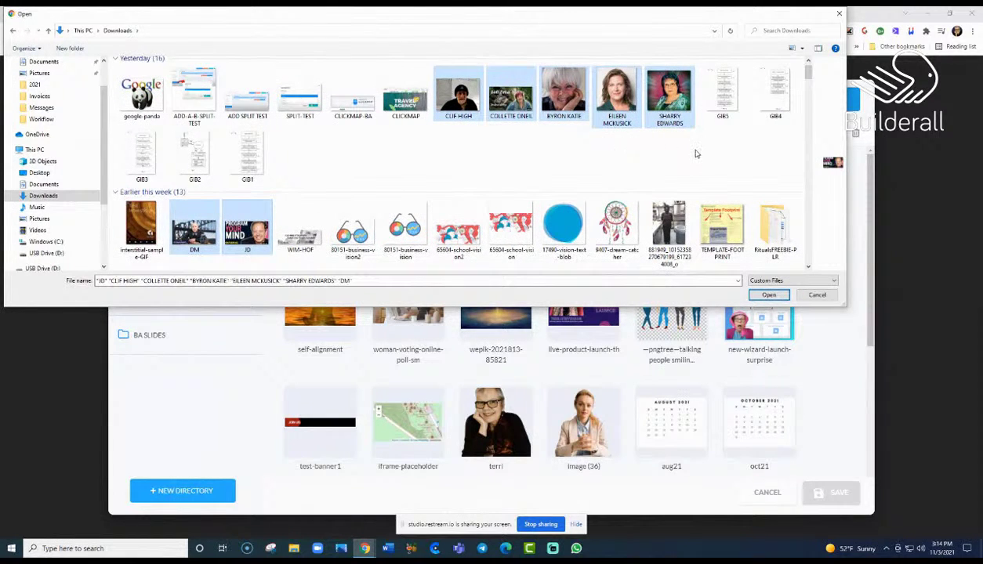
{"action": "scroll", "coordinate": [694, 153], "scroll_direction": "down", "scroll_amount": 10}
{"action": "scroll", "coordinate": [694, 153], "scroll_direction": "up", "scroll_amount": 7}
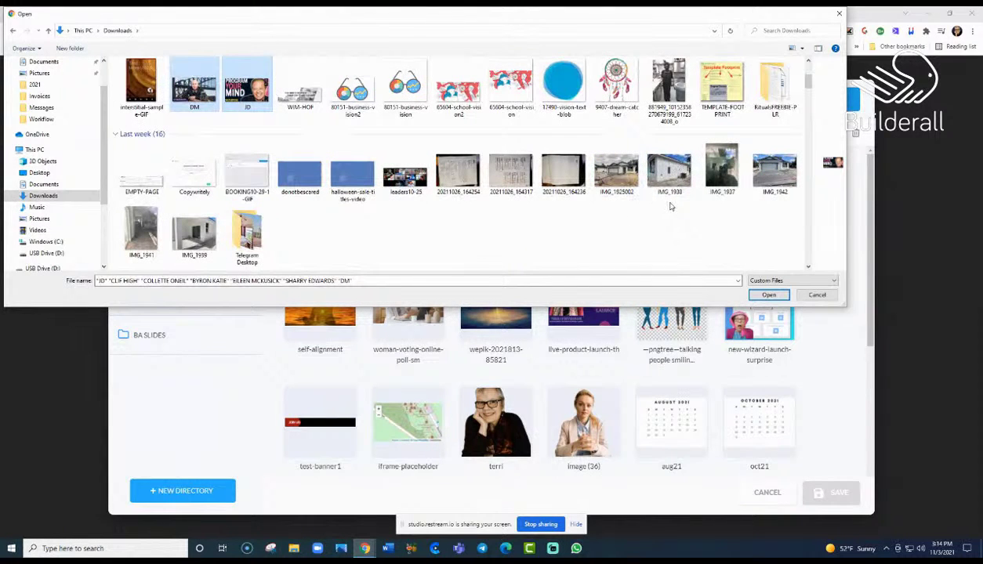
{"action": "left_click", "coordinate": [768, 295]}
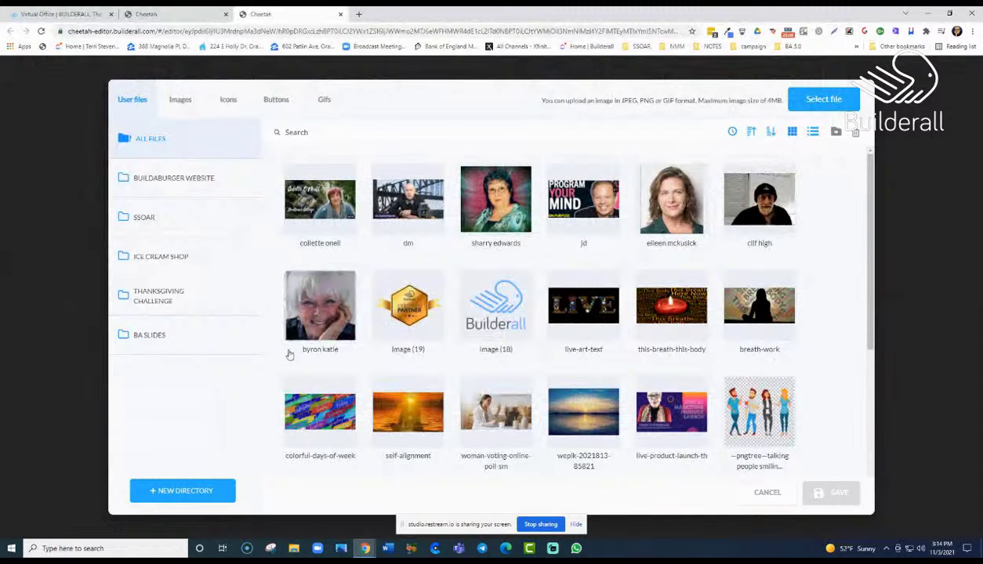
Add the uploaded portrait of the white-haired woman to the slider and delete the last remaining default image
{"action": "left_click", "coordinate": [346, 336]}
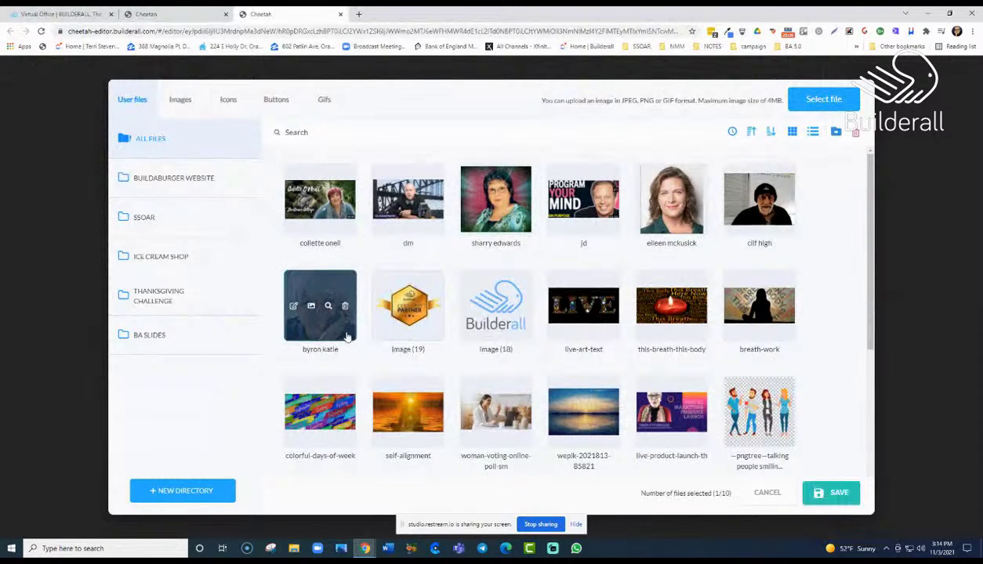
{"action": "left_click", "coordinate": [835, 493]}
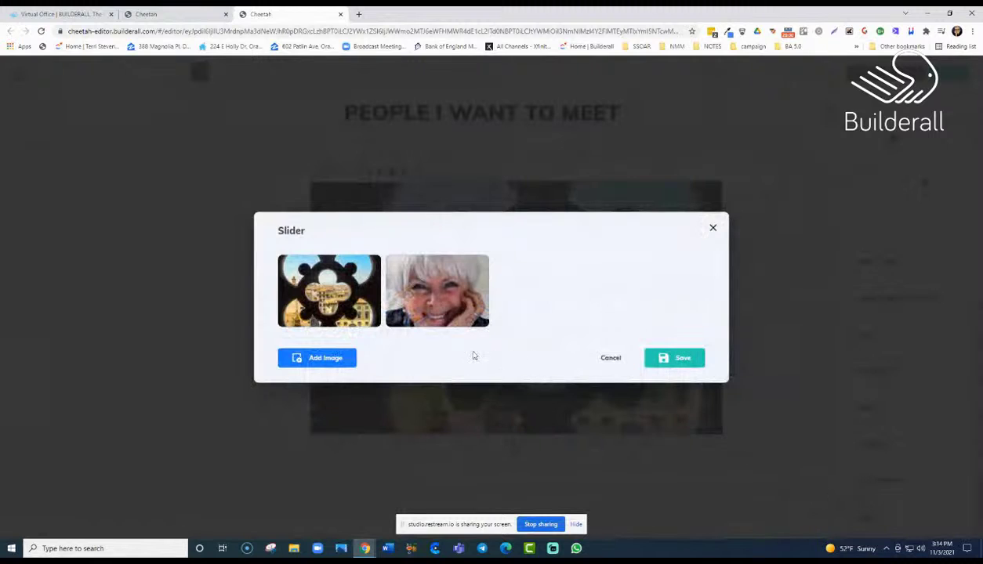
{"action": "mouse_move", "coordinate": [323, 278]}
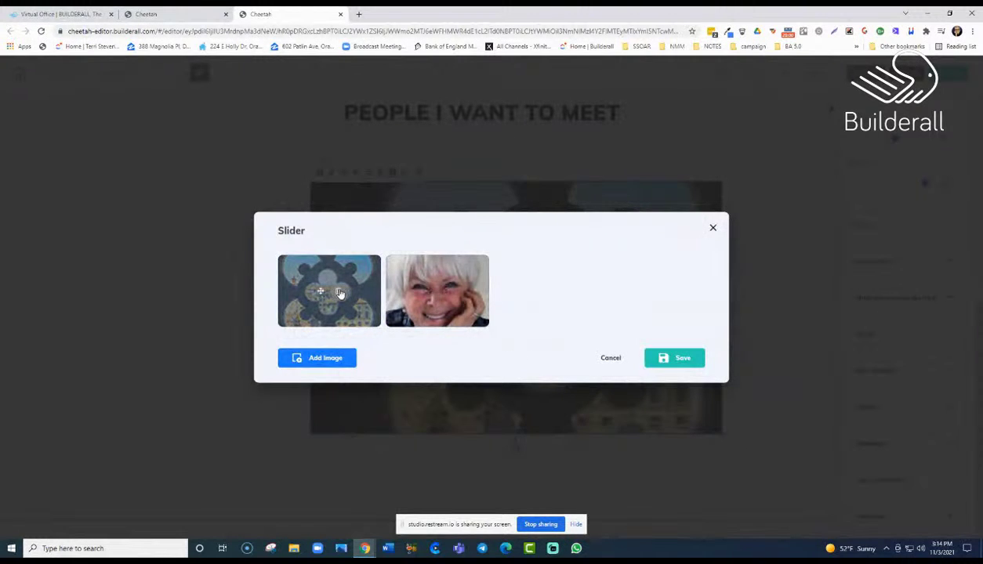
{"action": "left_click", "coordinate": [339, 292]}
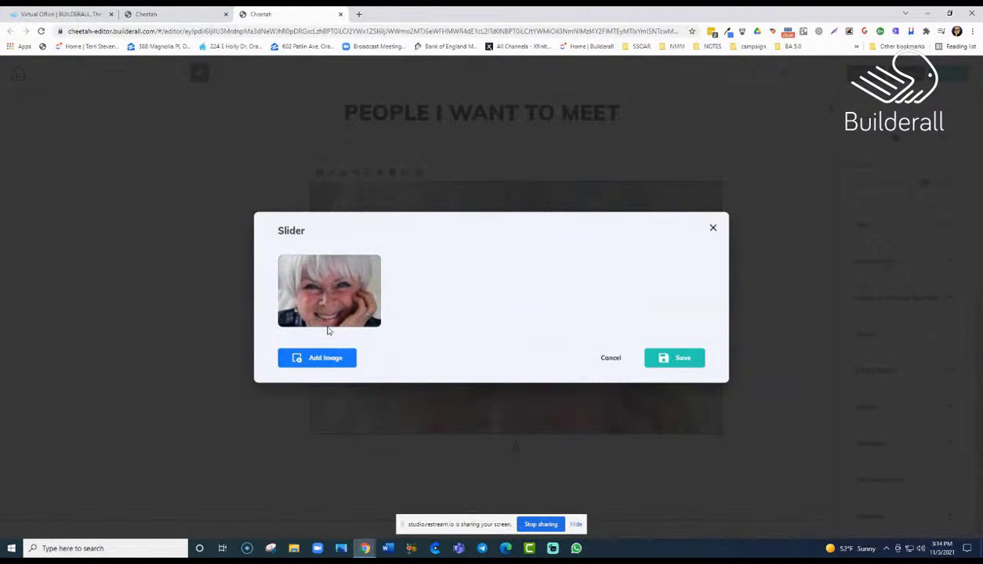
Add the uploaded portrait of the man in the black cap to the slider
{"action": "left_click", "coordinate": [329, 361]}
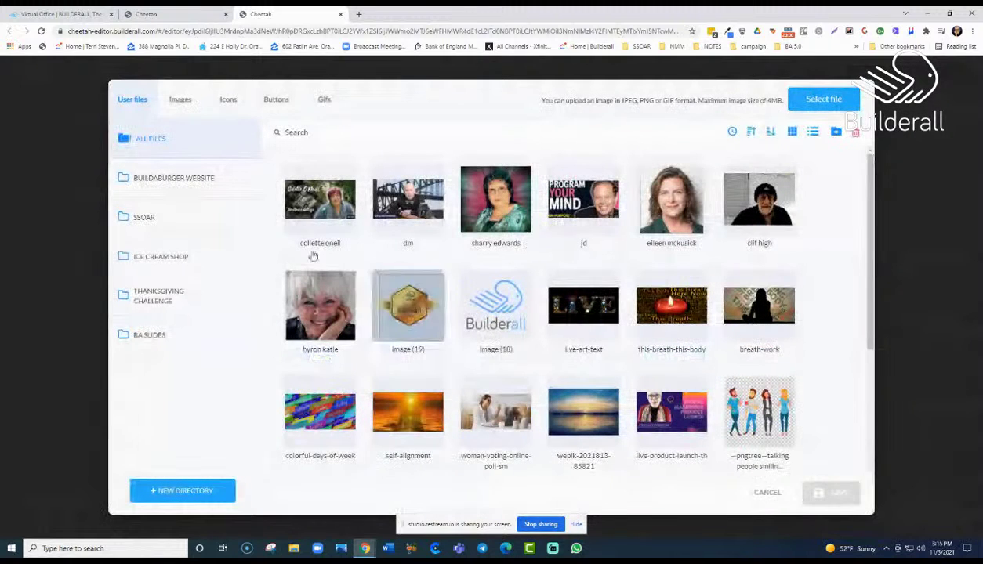
{"action": "left_click", "coordinate": [755, 213]}
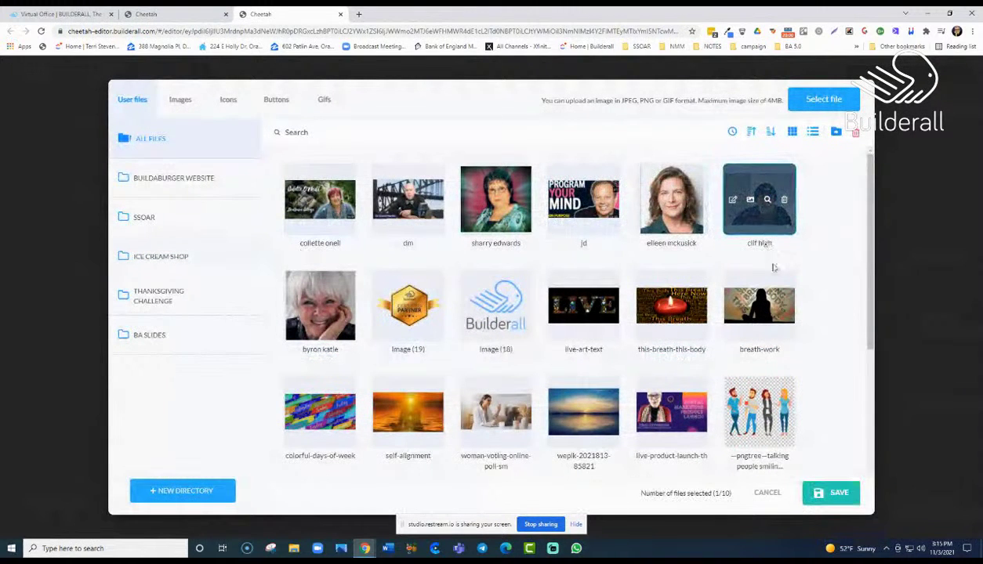
{"action": "left_click", "coordinate": [832, 493]}
Add the uploaded portrait of the brown-haired woman and the JD picture to the slider
{"action": "left_click", "coordinate": [316, 361]}
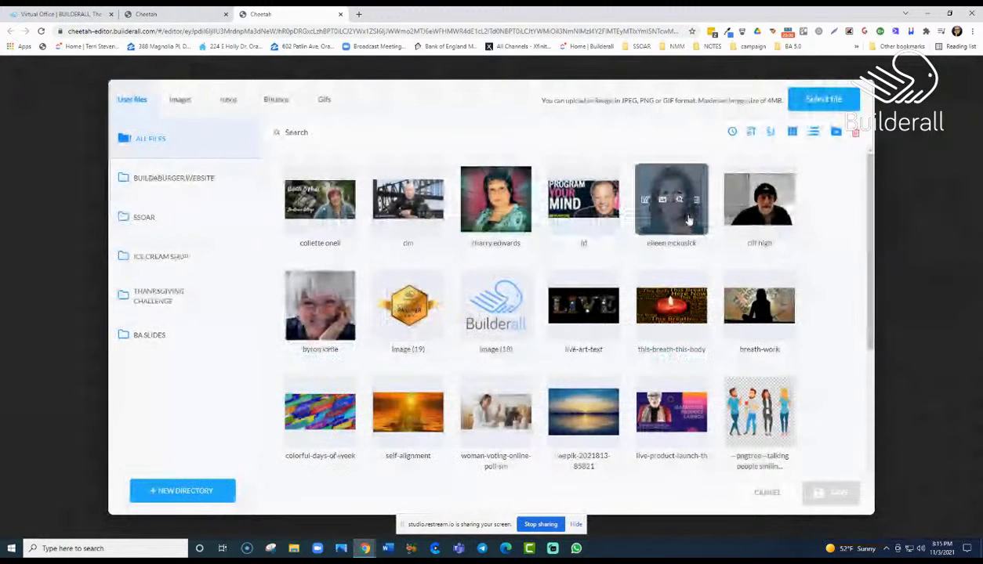
{"action": "left_click", "coordinate": [689, 225]}
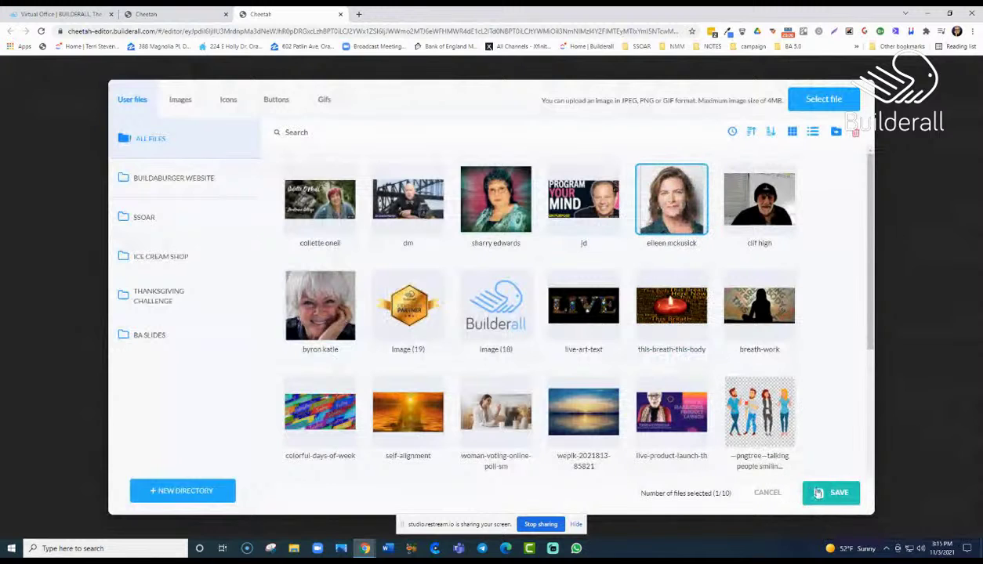
{"action": "left_click", "coordinate": [826, 494]}
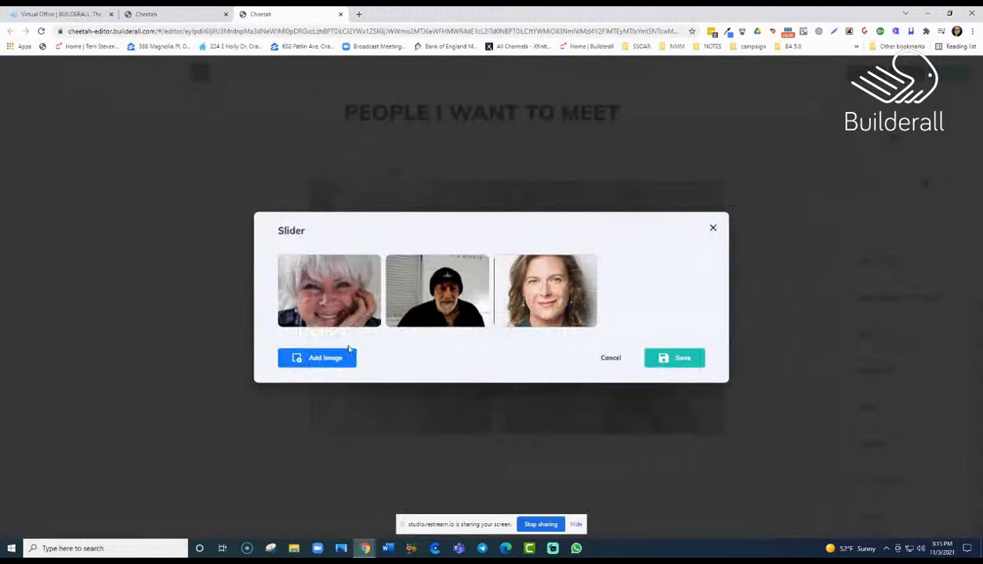
{"action": "left_click", "coordinate": [335, 360]}
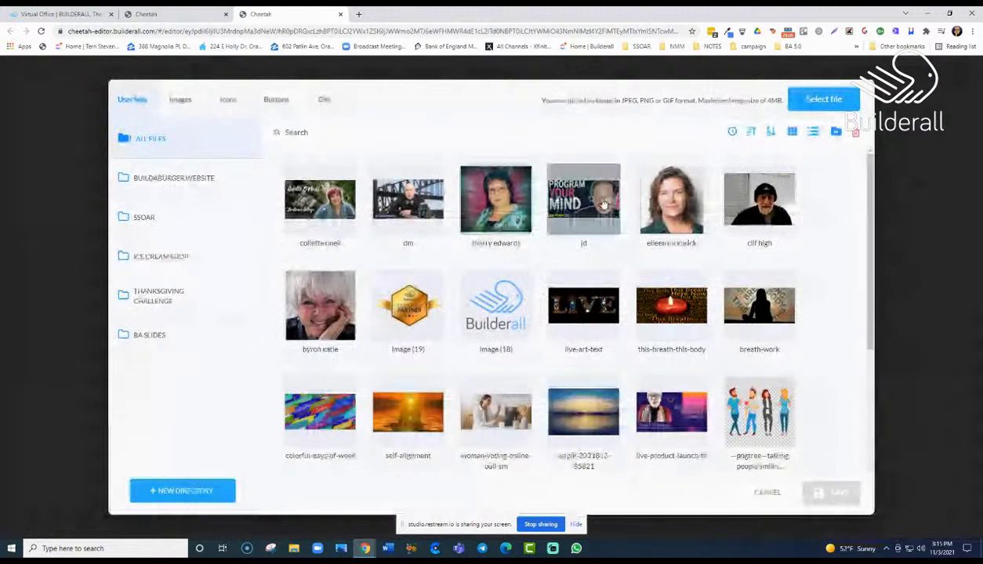
{"action": "left_click", "coordinate": [606, 228]}
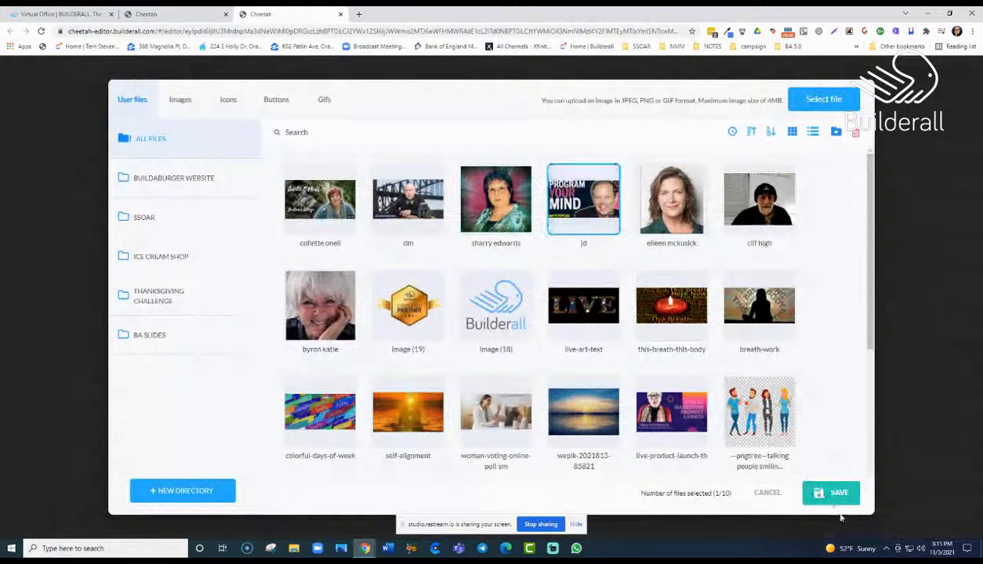
{"action": "left_click", "coordinate": [826, 495]}
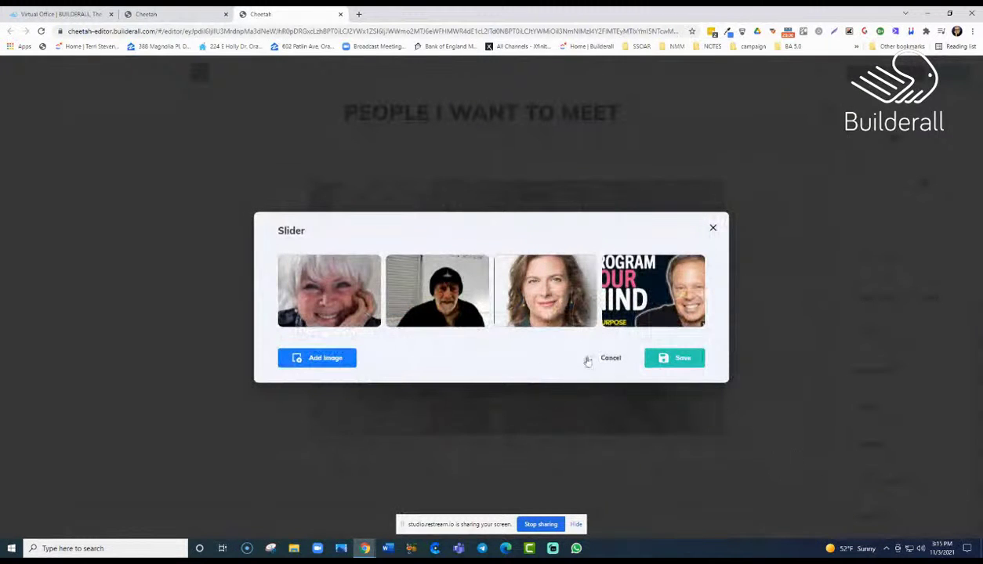
Add the uploaded portrait of the dark-haired woman with glasses and the DM picture to the slider
{"action": "left_click", "coordinate": [337, 362]}
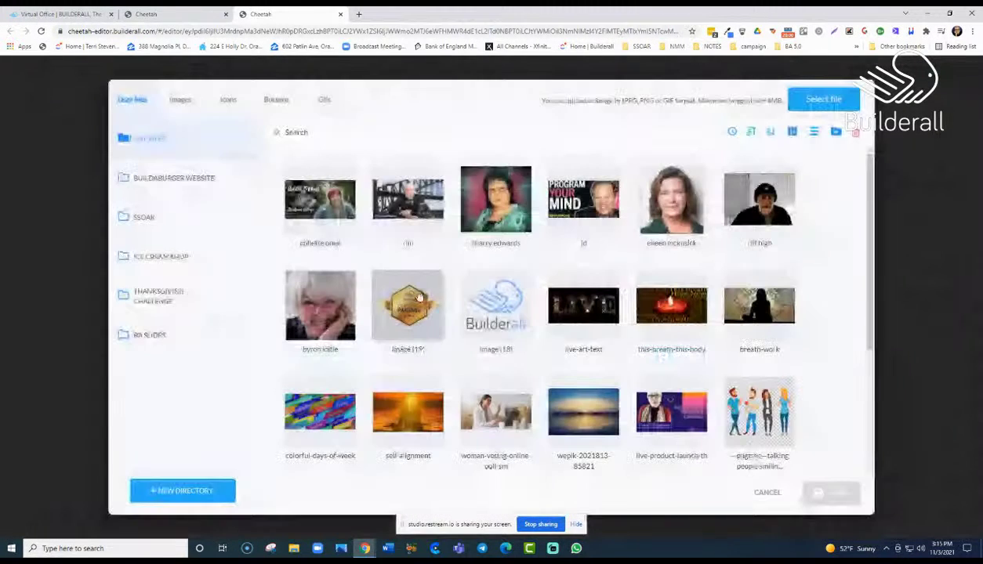
{"action": "left_click", "coordinate": [523, 217]}
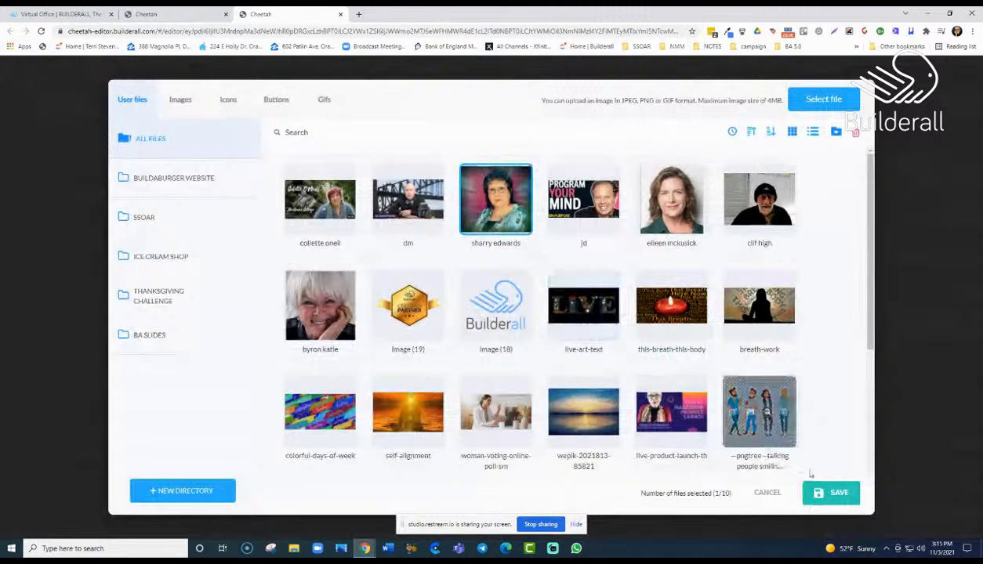
{"action": "left_click", "coordinate": [839, 502]}
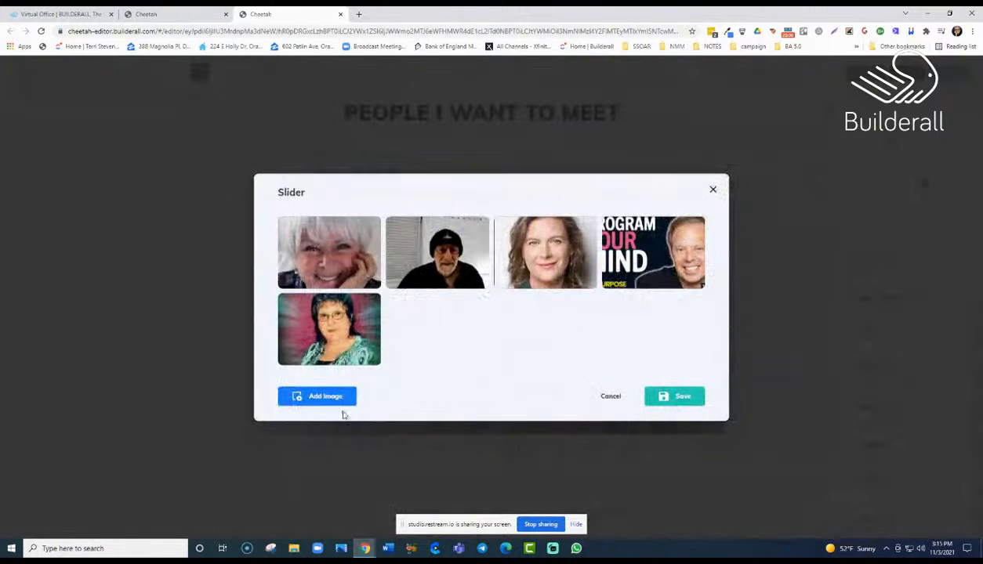
{"action": "left_click", "coordinate": [344, 397]}
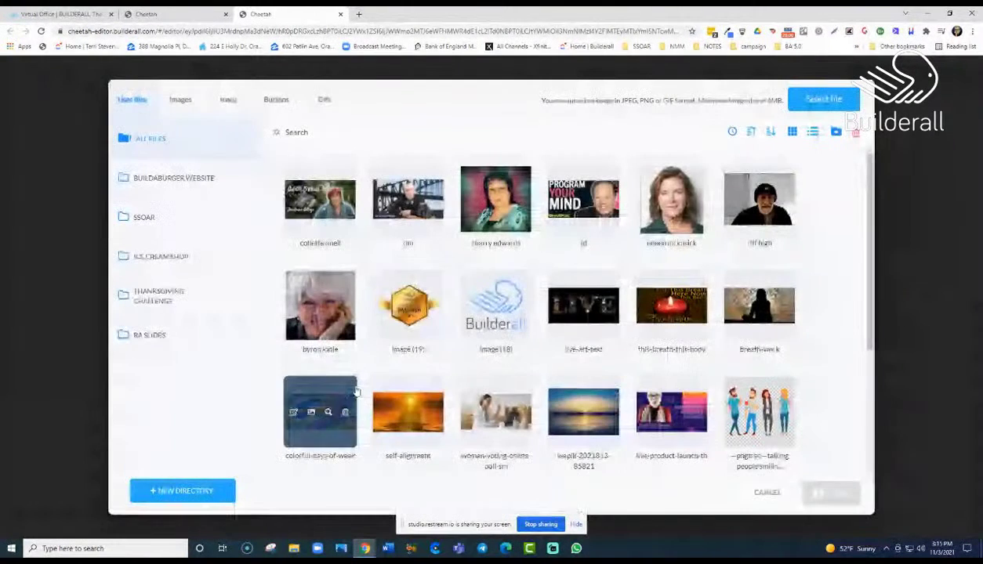
{"action": "left_click", "coordinate": [430, 228]}
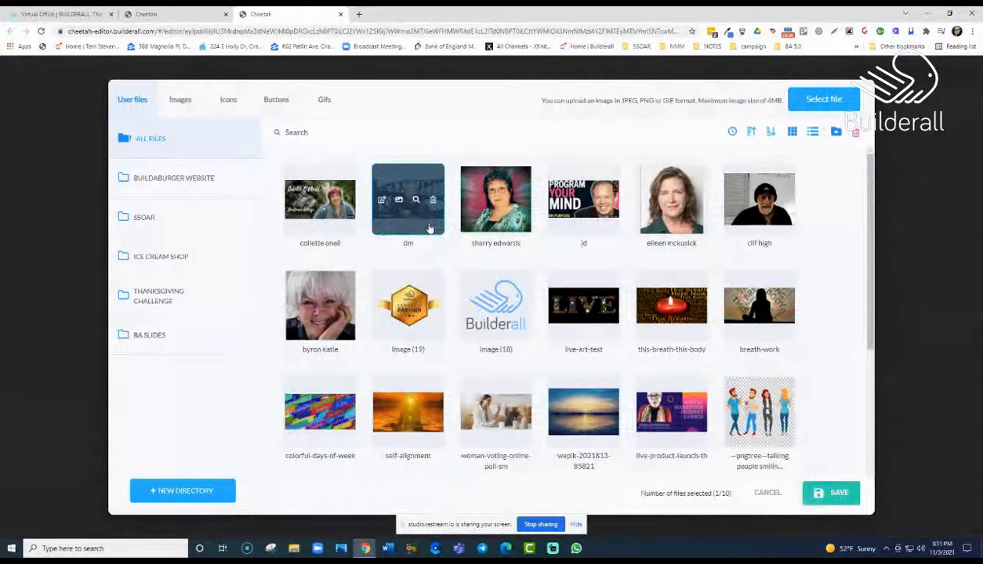
{"action": "left_click", "coordinate": [837, 493]}
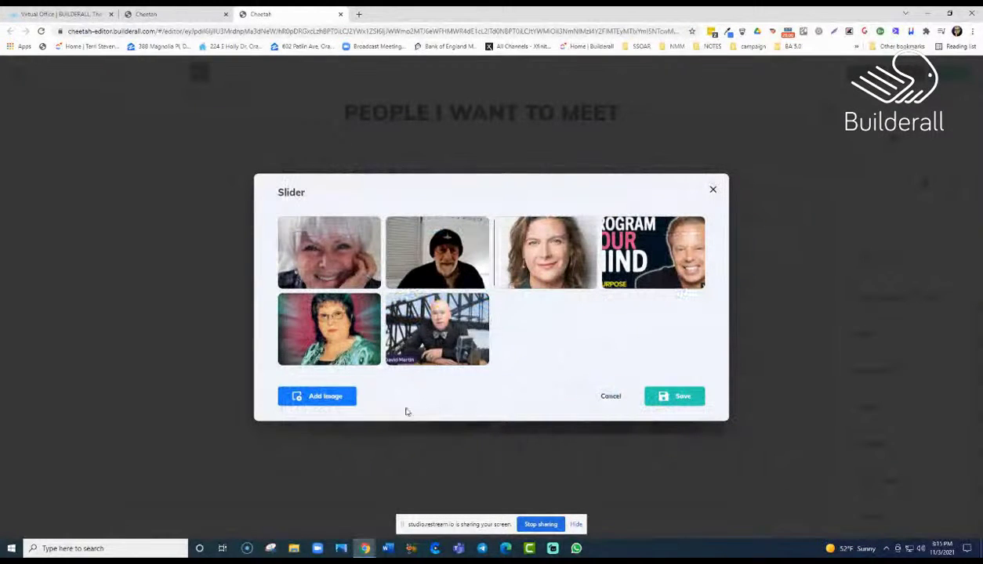
Add the uploaded outdoor picture of the red-haired woman to the slider and save its image set
{"action": "left_click", "coordinate": [352, 402]}
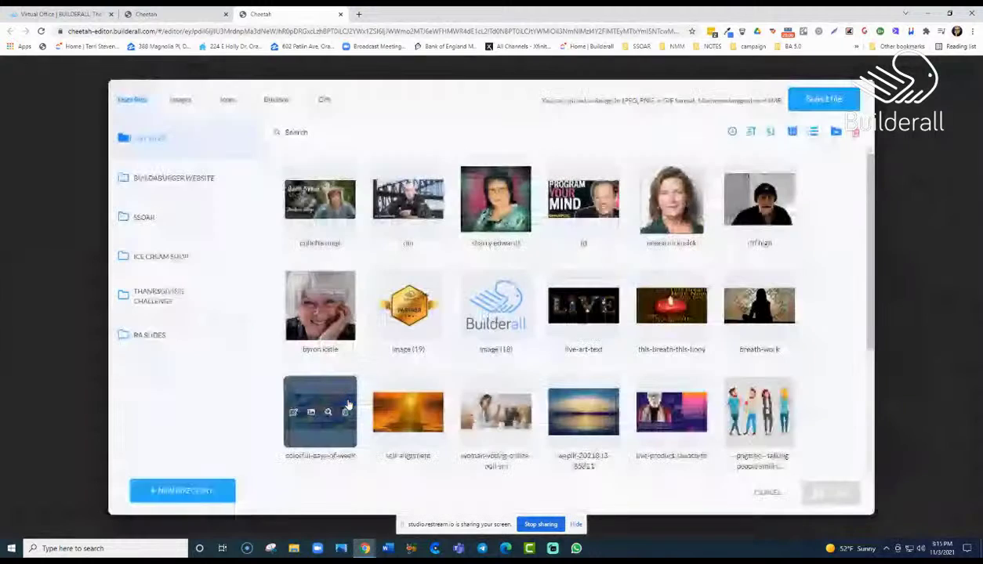
{"action": "left_click", "coordinate": [342, 221]}
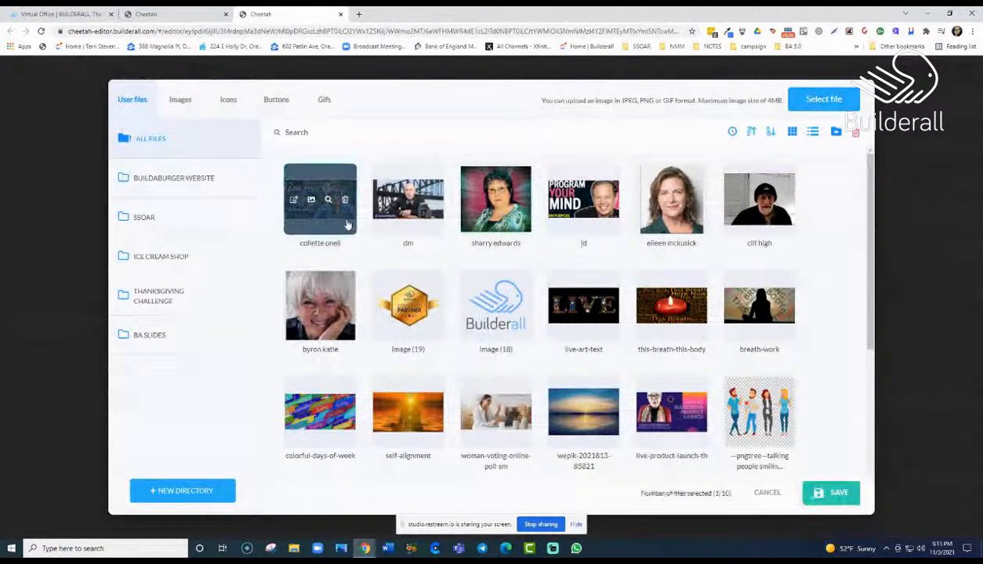
{"action": "left_click", "coordinate": [838, 493]}
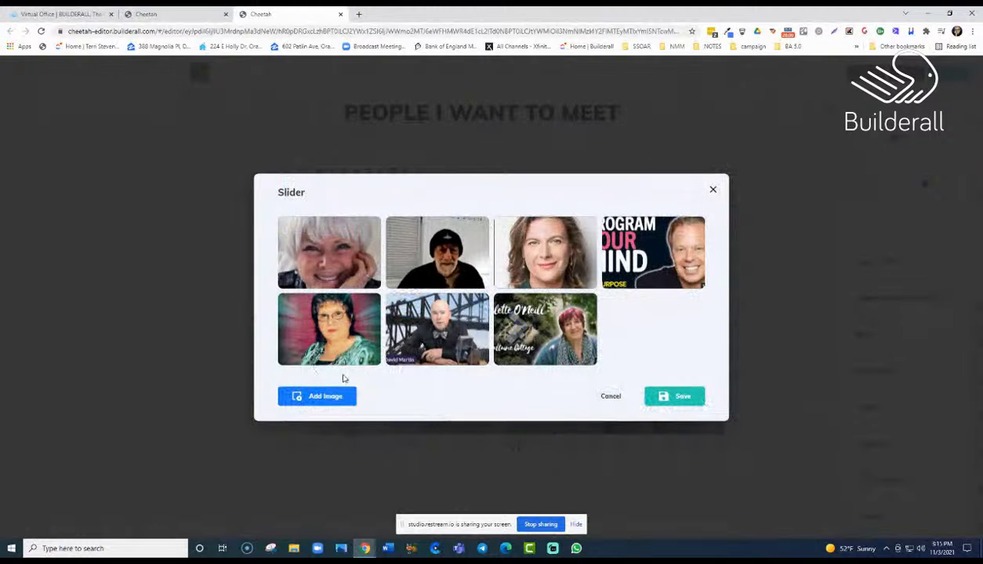
{"action": "left_click", "coordinate": [681, 397]}
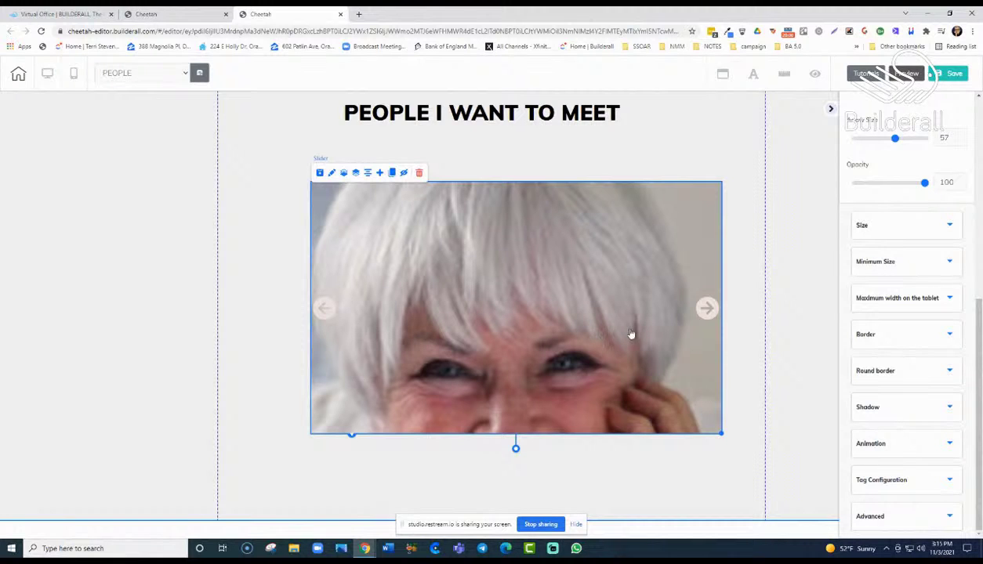
Move the slider to the left edge of the content area and enlarge it to fill the area's full width
{"action": "left_click_drag", "start_coordinate": [632, 322], "coordinate": [540, 297]}
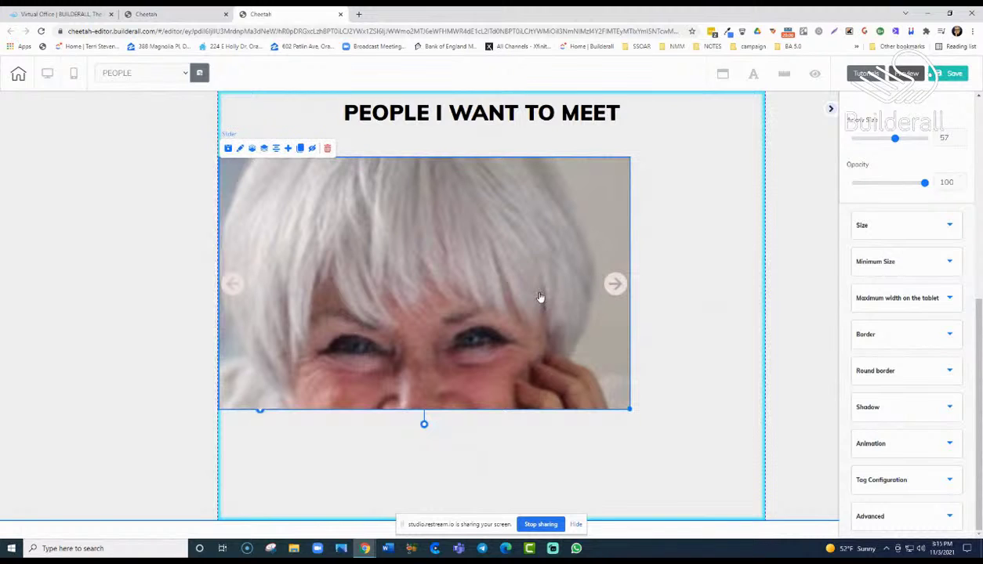
{"action": "left_click_drag", "start_coordinate": [629, 408], "coordinate": [658, 518]}
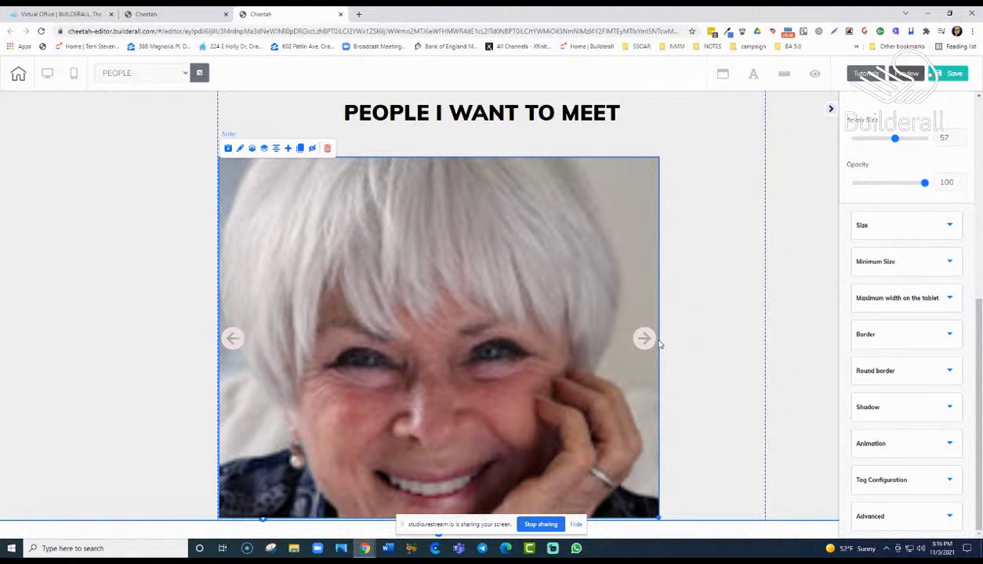
{"action": "left_click_drag", "start_coordinate": [661, 523], "coordinate": [764, 510]}
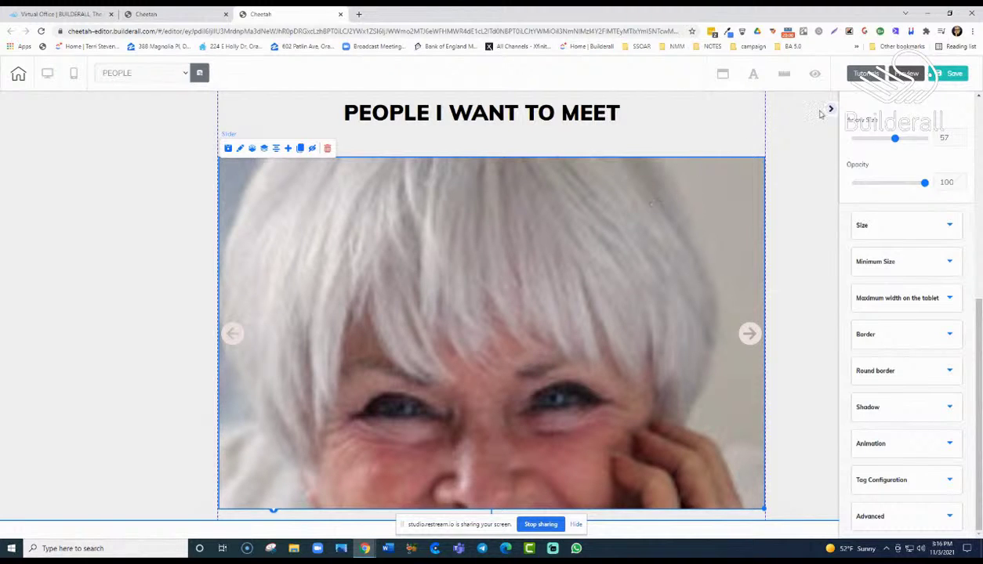
Save and publish the vision board site, and preview the People page with the full-width slider
{"action": "left_click", "coordinate": [952, 75]}
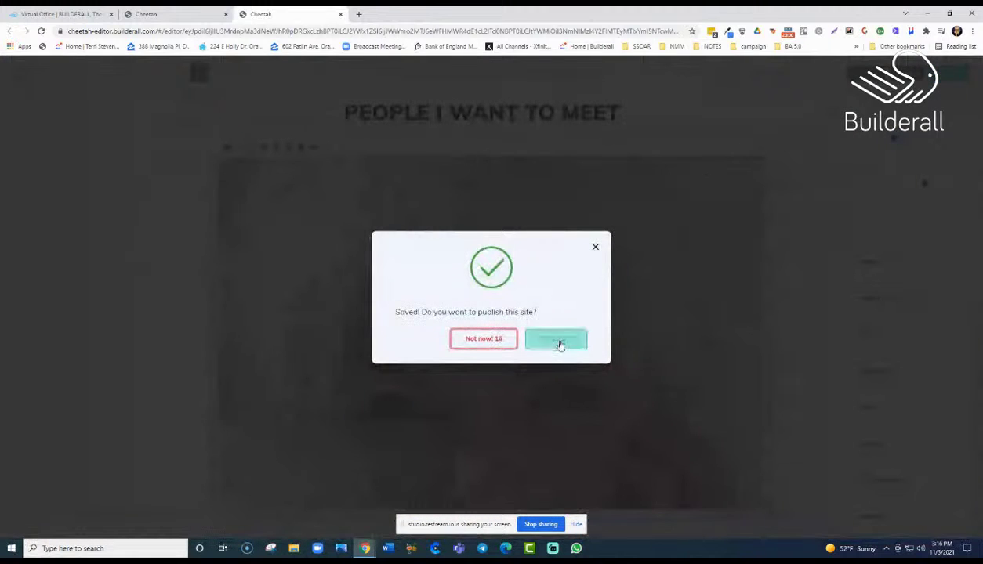
{"action": "left_click", "coordinate": [558, 342]}
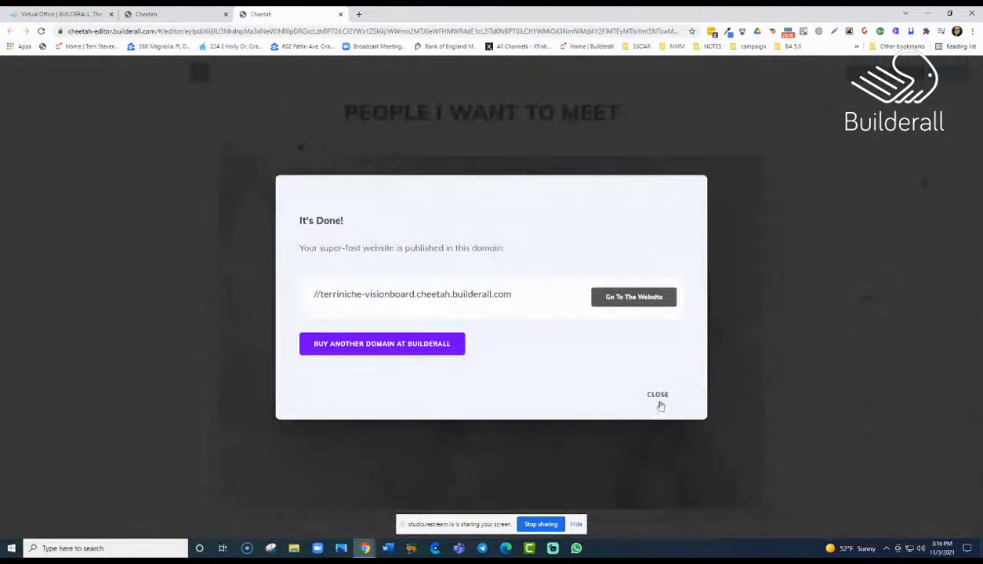
{"action": "left_click", "coordinate": [659, 394]}
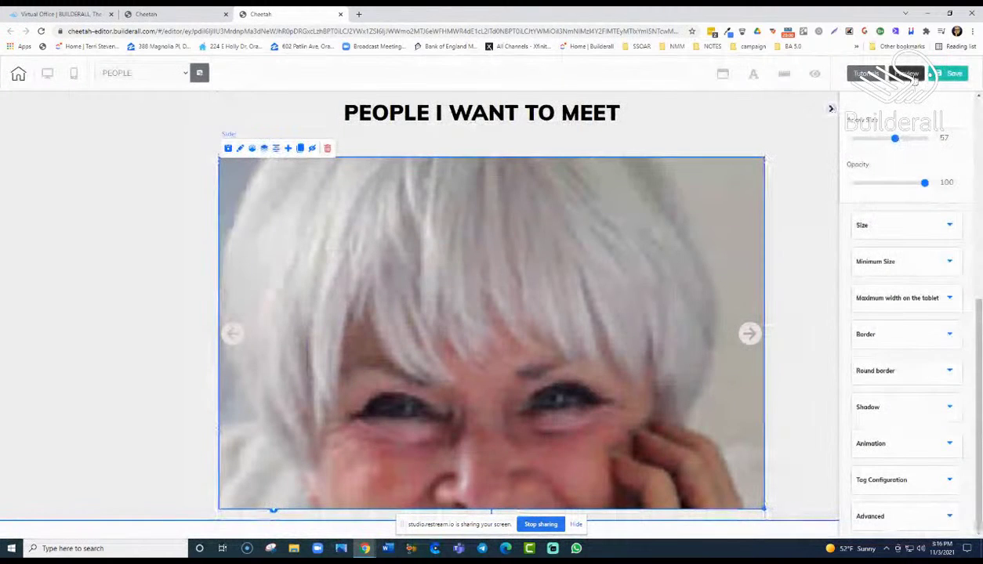
{"action": "left_click", "coordinate": [912, 78]}
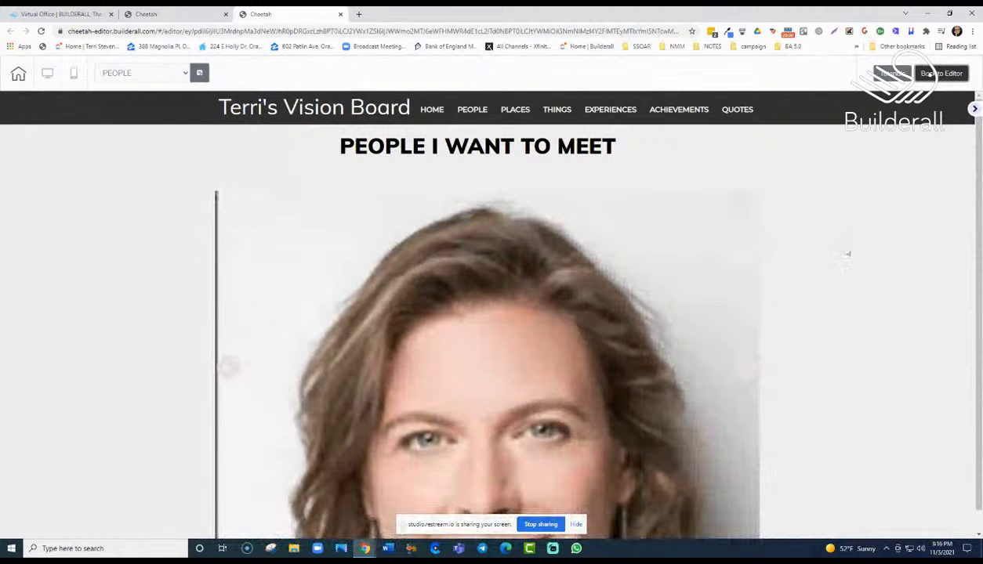
{"action": "scroll", "coordinate": [855, 259], "scroll_direction": "down", "scroll_amount": 1}
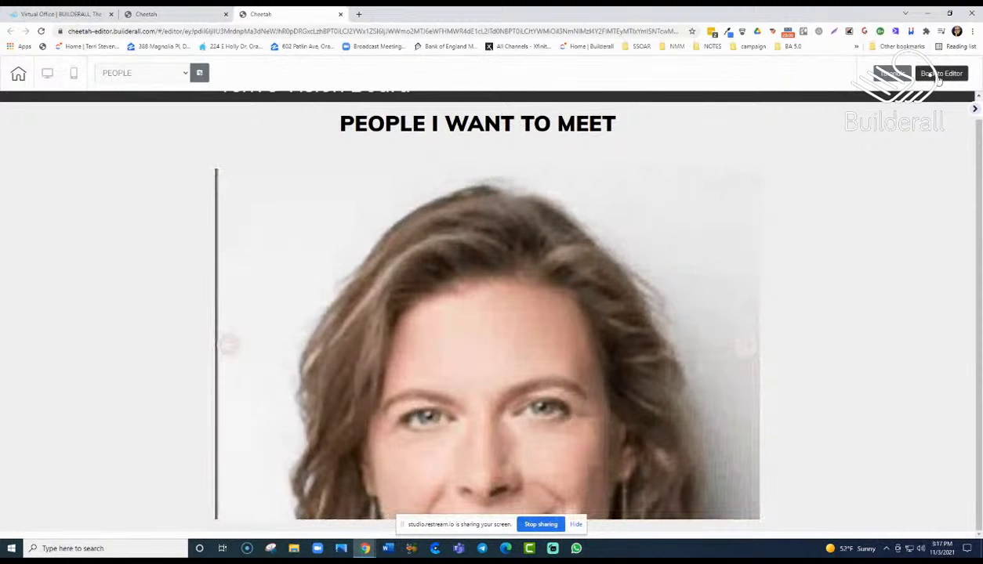
Return to the editor and shrink the slider to a nearly square frame just under half the content width
{"action": "left_click", "coordinate": [938, 74]}
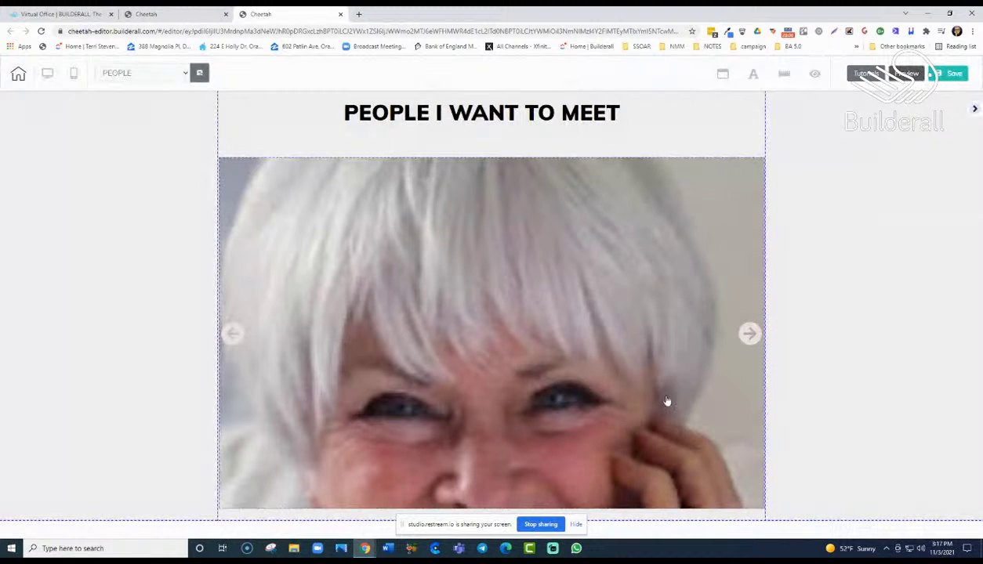
{"action": "left_click", "coordinate": [712, 483]}
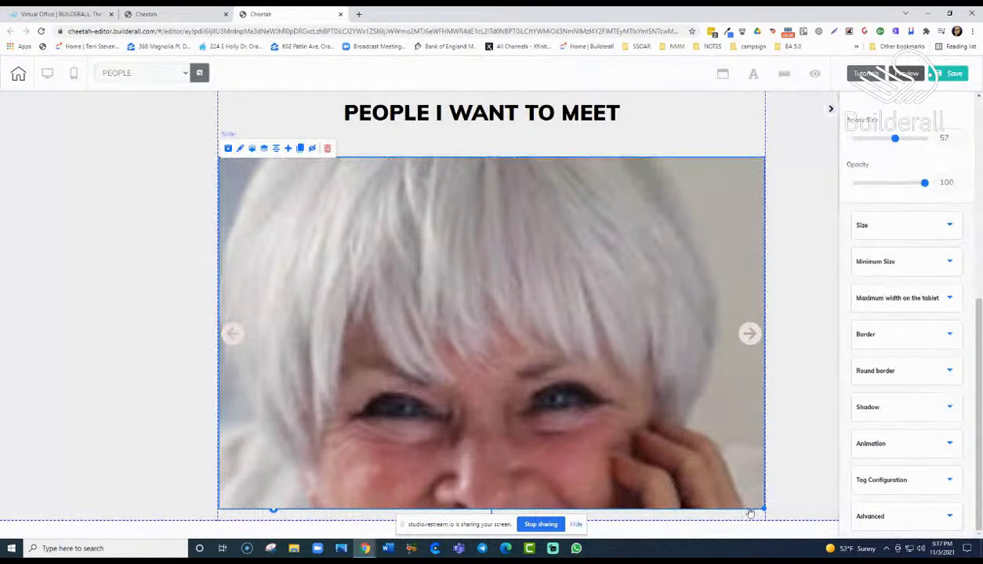
{"action": "left_click_drag", "start_coordinate": [763, 508], "coordinate": [479, 402]}
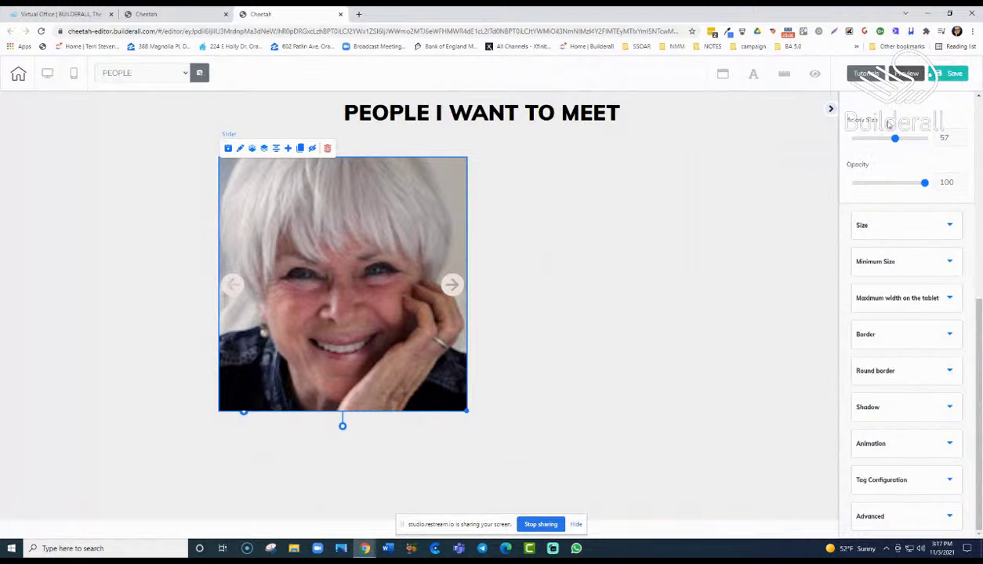
Save and republish the site, and preview the People page with the smaller slider
{"action": "left_click", "coordinate": [956, 74]}
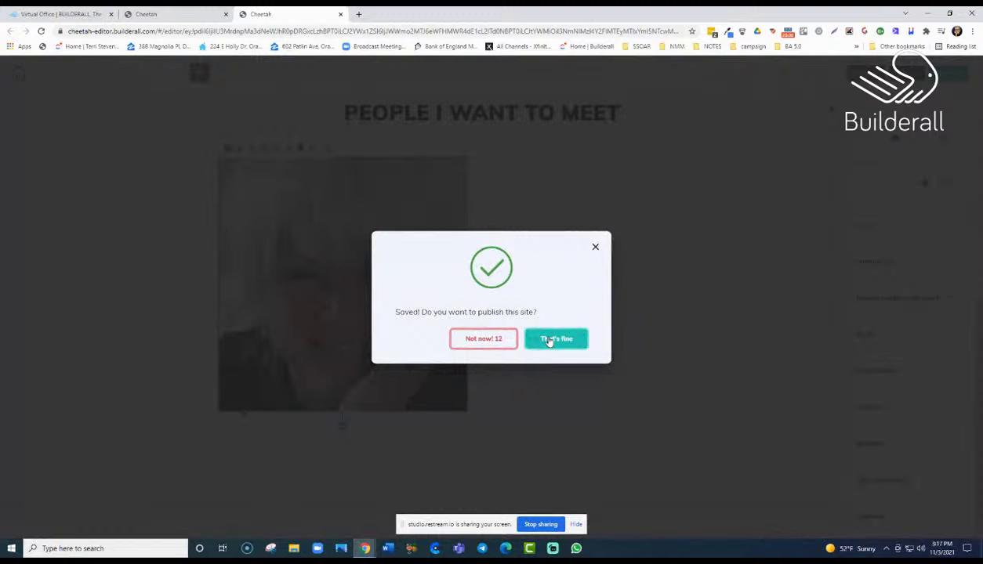
{"action": "left_click", "coordinate": [550, 339]}
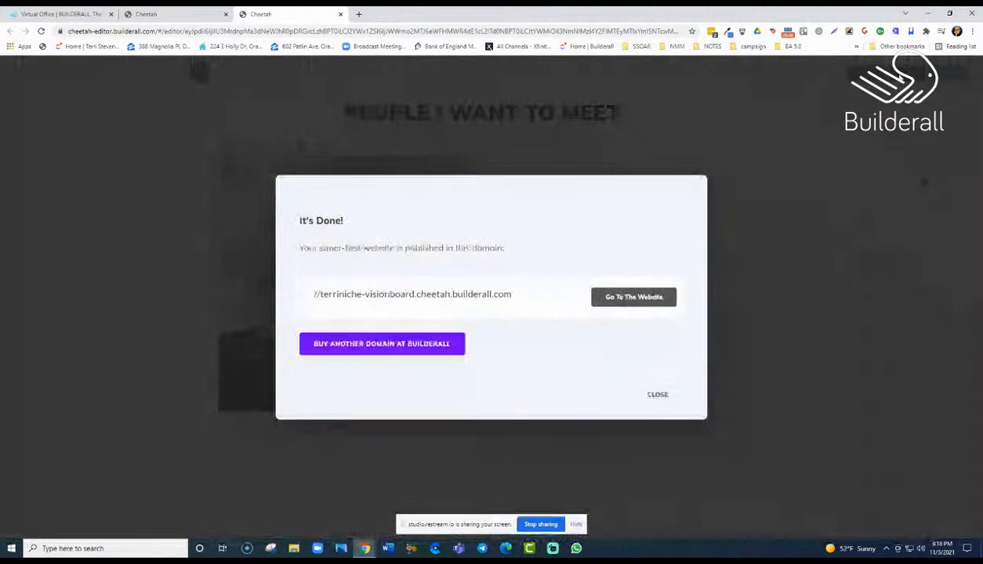
{"action": "left_click", "coordinate": [657, 395]}
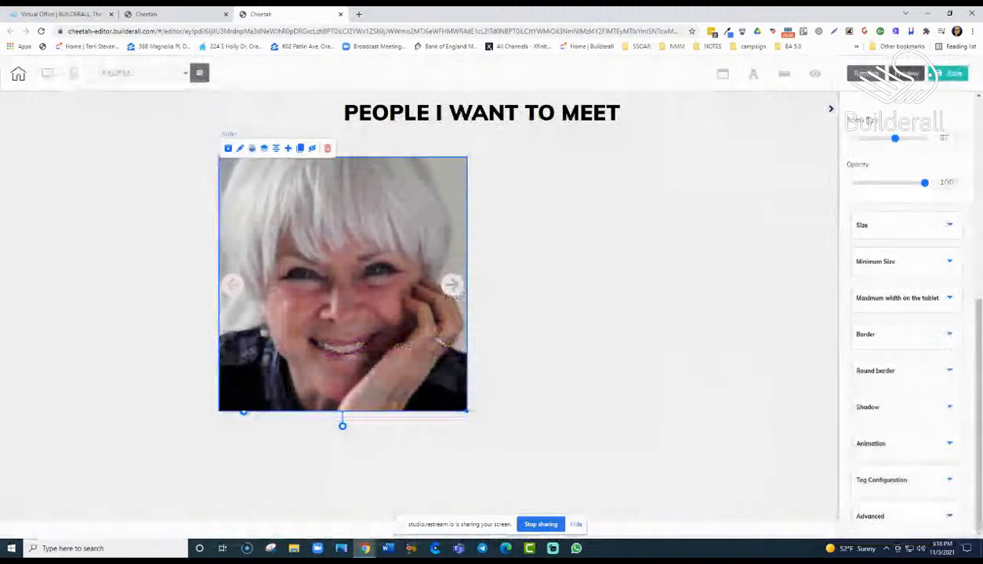
{"action": "left_click", "coordinate": [886, 73]}
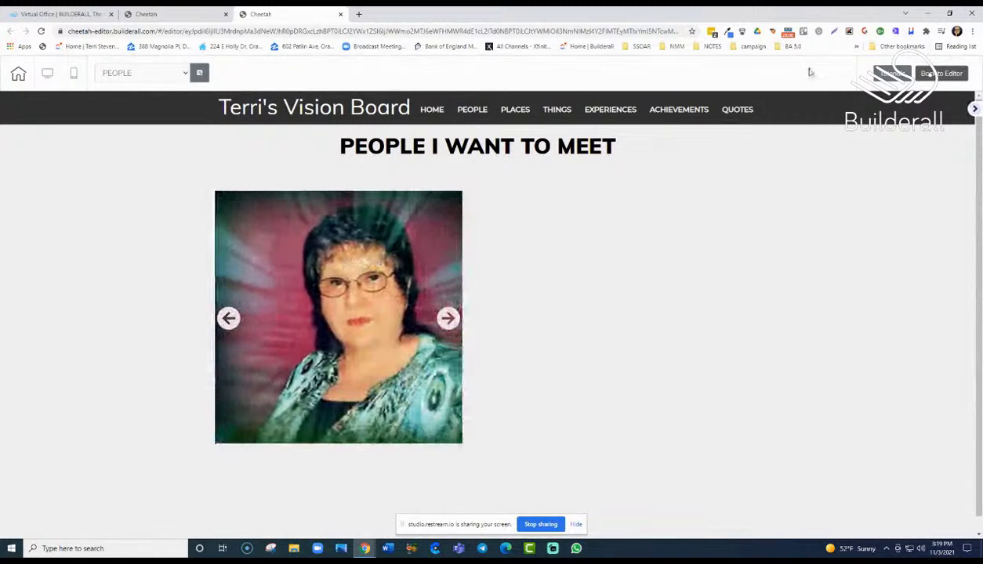
Return to the editor, centre the portrait slider beneath the heading and delete it from the People page
{"action": "left_click", "coordinate": [930, 75]}
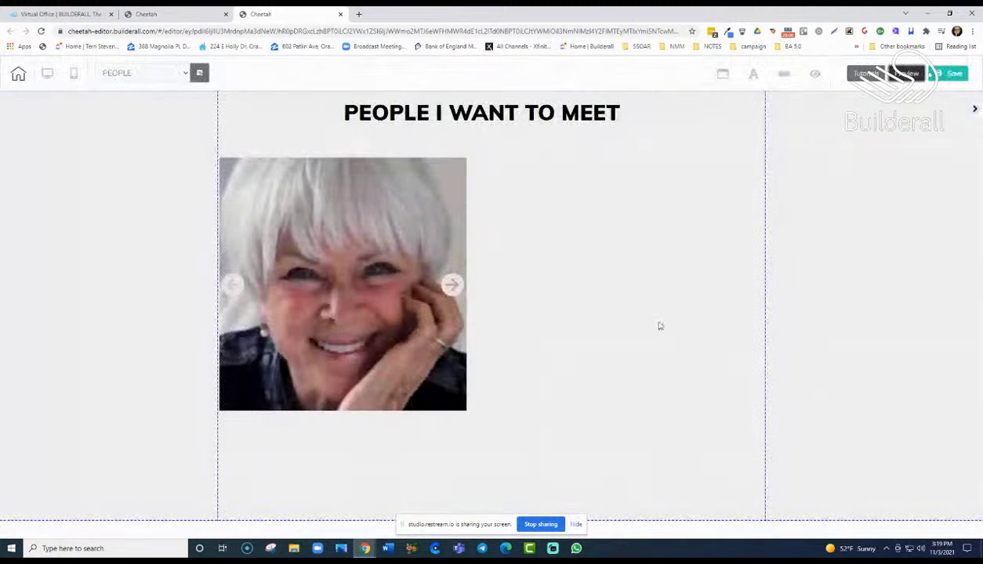
{"action": "left_click", "coordinate": [327, 270]}
{"action": "left_click_drag", "start_coordinate": [317, 236], "coordinate": [451, 248]}
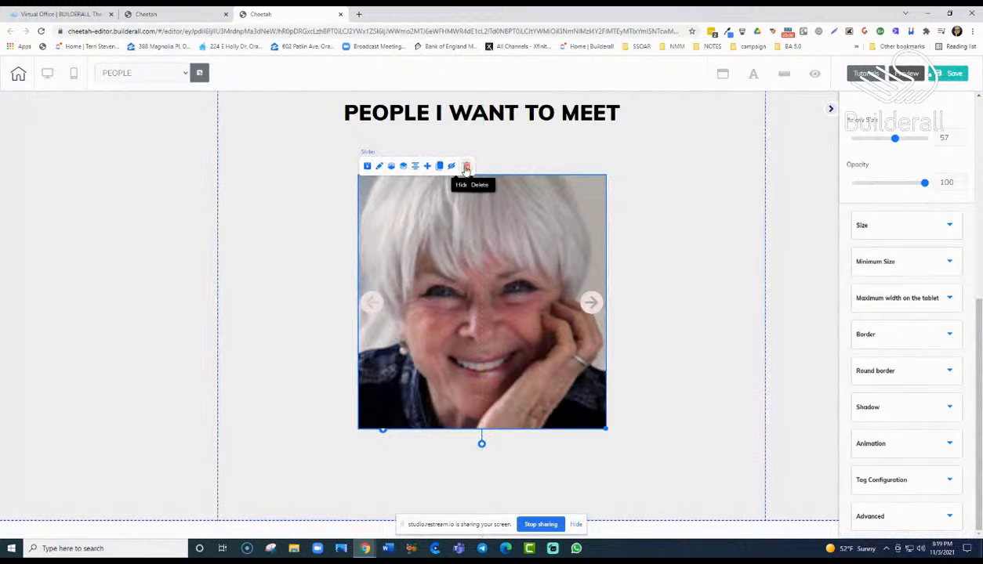
{"action": "left_click", "coordinate": [466, 167]}
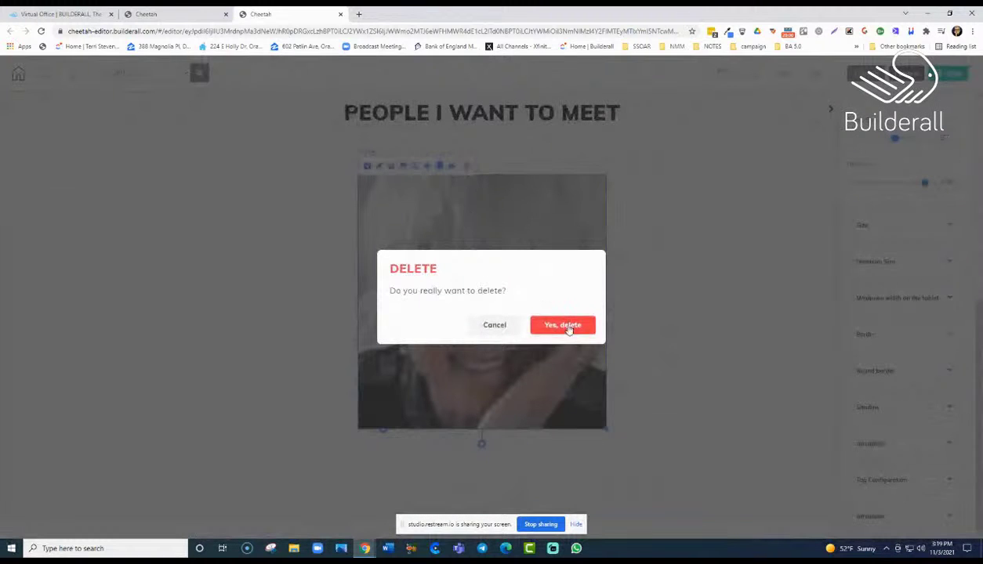
{"action": "left_click", "coordinate": [568, 327]}
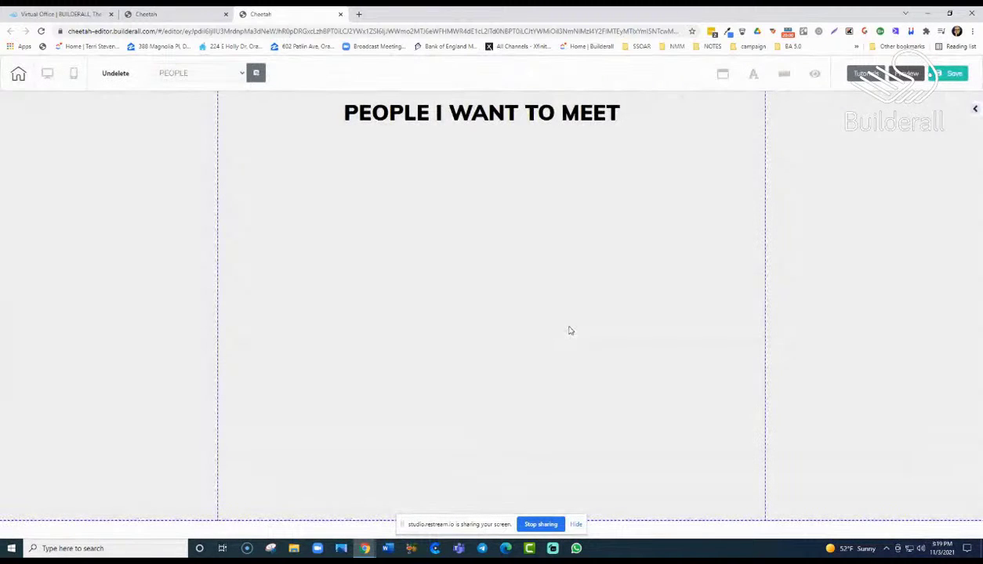
Add a two-by-two paged image gallery below the heading, check its second page, and enlarge it to match the heading's width
{"action": "left_click", "coordinate": [974, 110]}
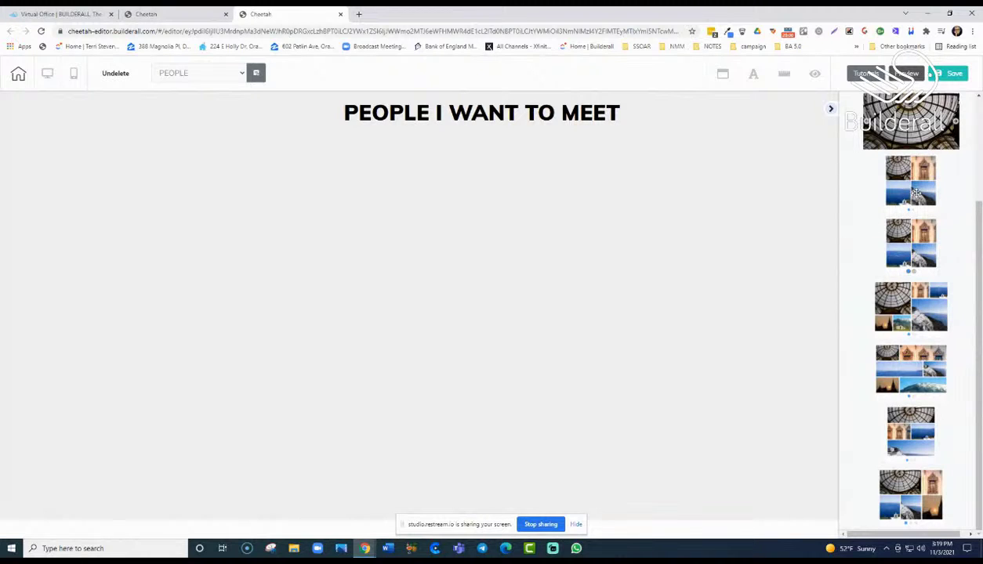
{"action": "left_click_drag", "start_coordinate": [913, 188], "coordinate": [492, 249]}
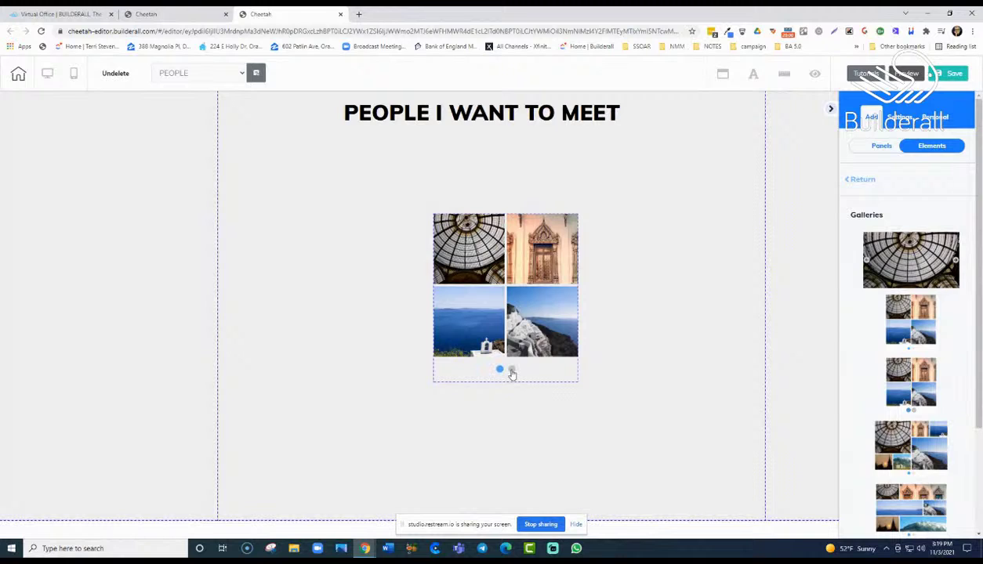
{"action": "left_click", "coordinate": [511, 371]}
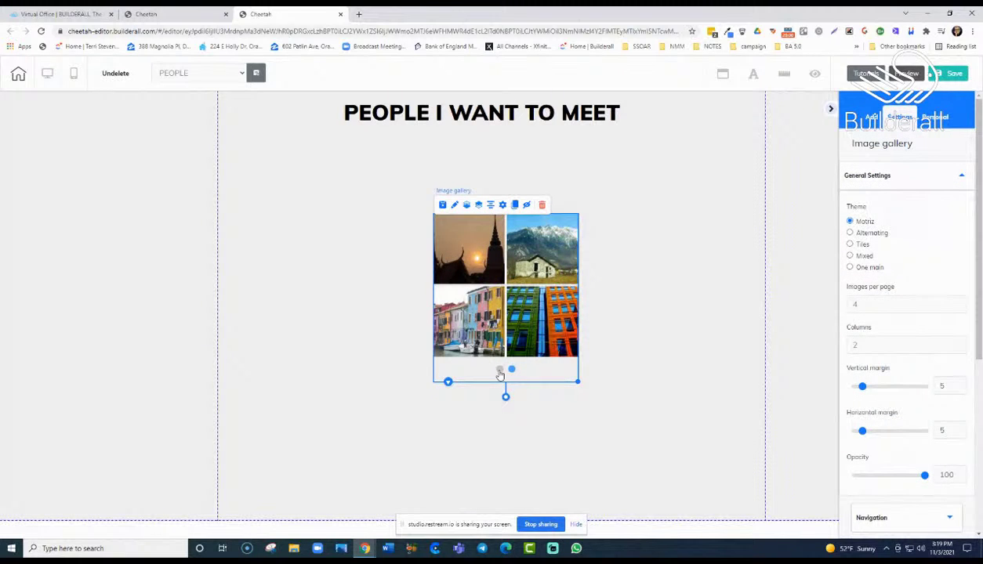
{"action": "left_click", "coordinate": [499, 370]}
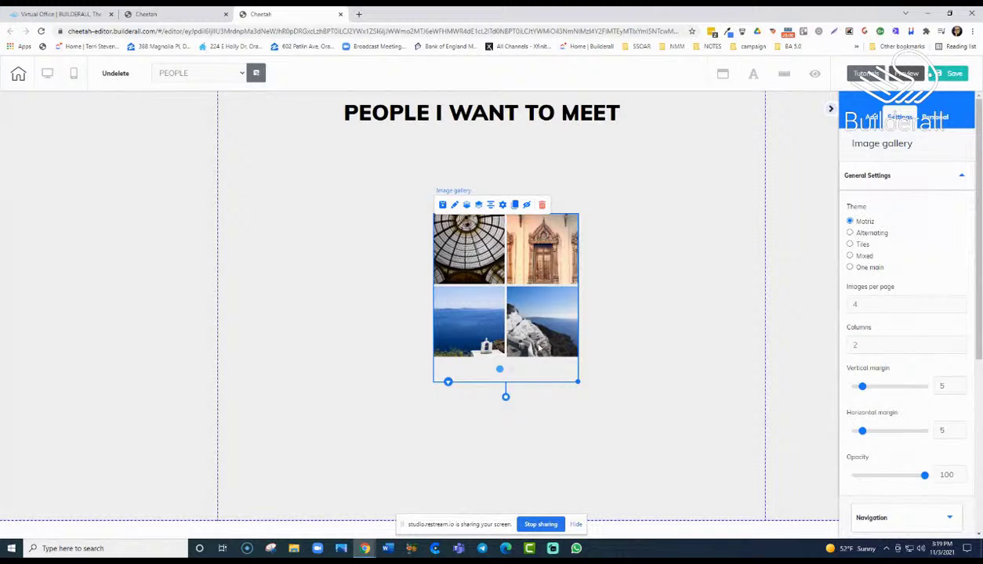
{"action": "left_click_drag", "start_coordinate": [576, 382], "coordinate": [599, 424]}
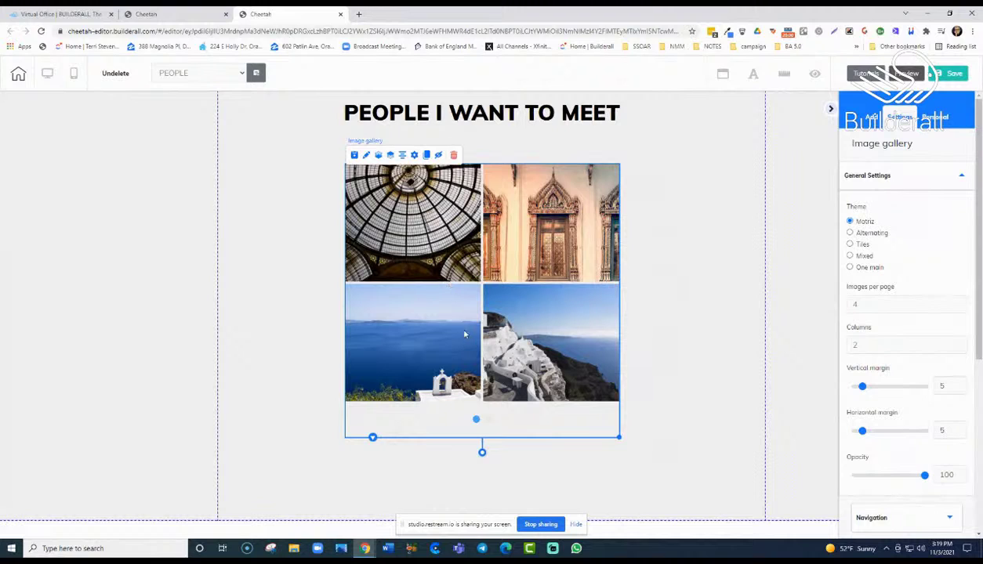
Open the gallery's image set and delete six sample pictures, keeping only the glass dome and the ornate windows
{"action": "left_click", "coordinate": [414, 158]}
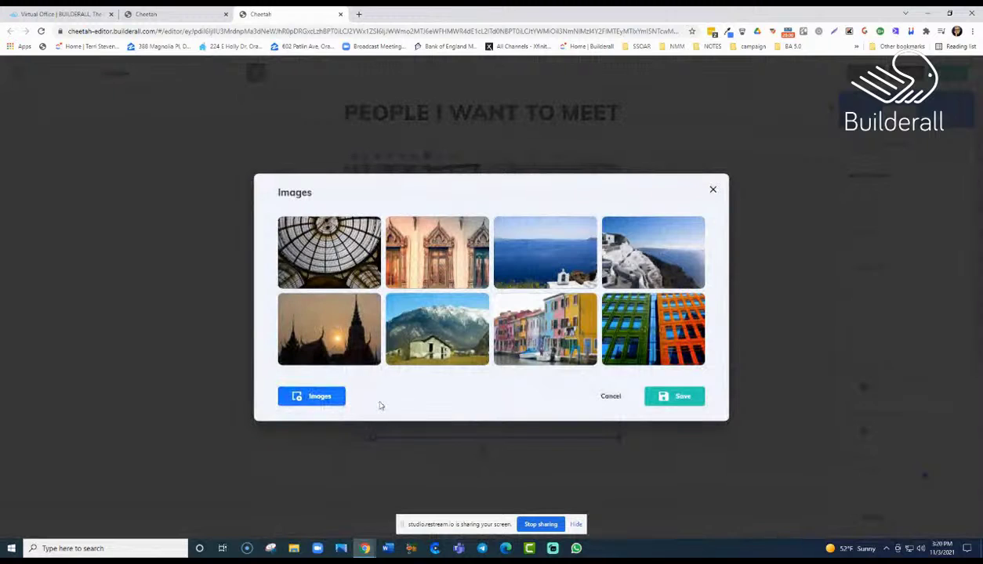
{"action": "left_click", "coordinate": [650, 329]}
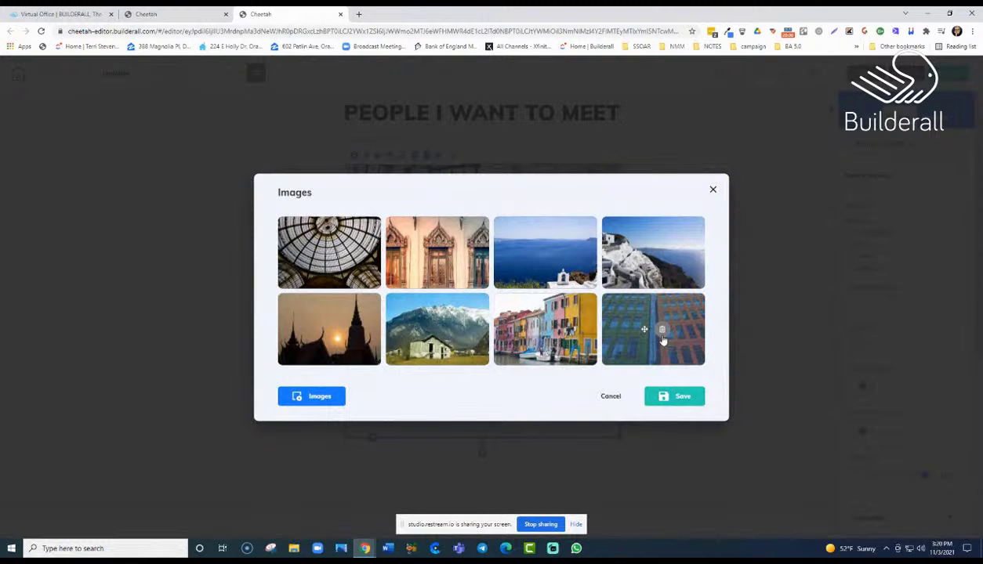
{"action": "left_click", "coordinate": [553, 330]}
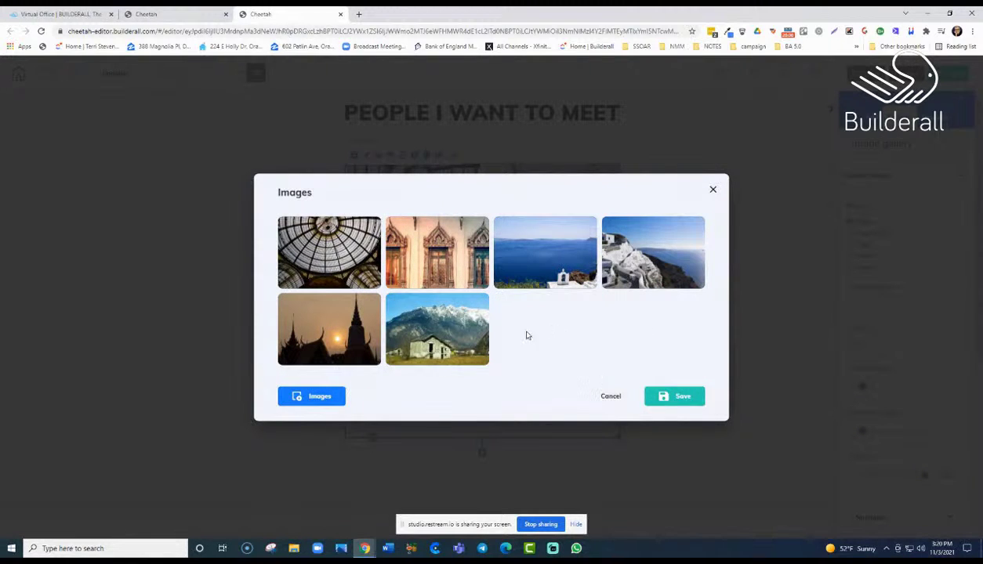
{"action": "left_click", "coordinate": [446, 332]}
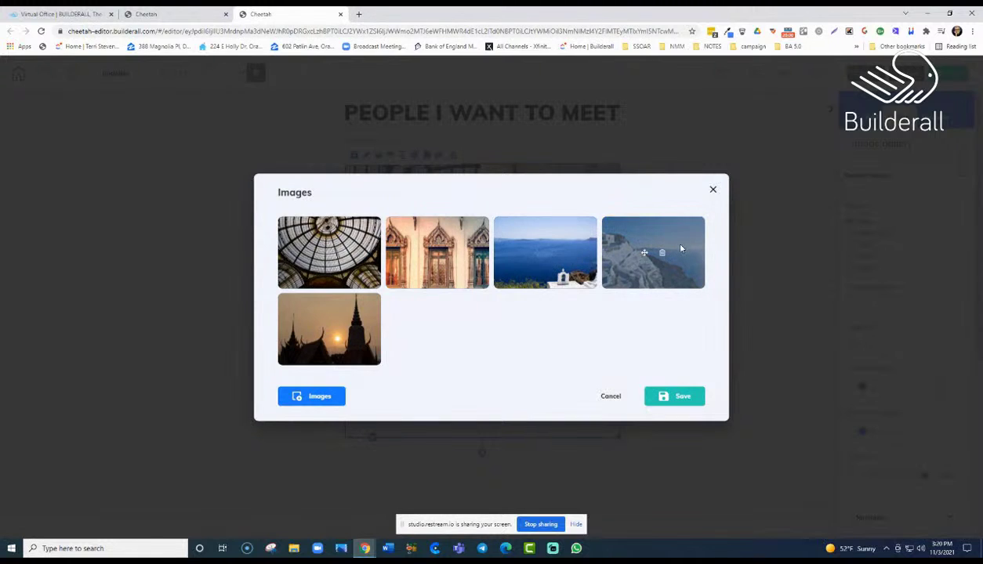
{"action": "left_click", "coordinate": [662, 256]}
{"action": "left_click", "coordinate": [661, 291]}
{"action": "left_click", "coordinate": [555, 292]}
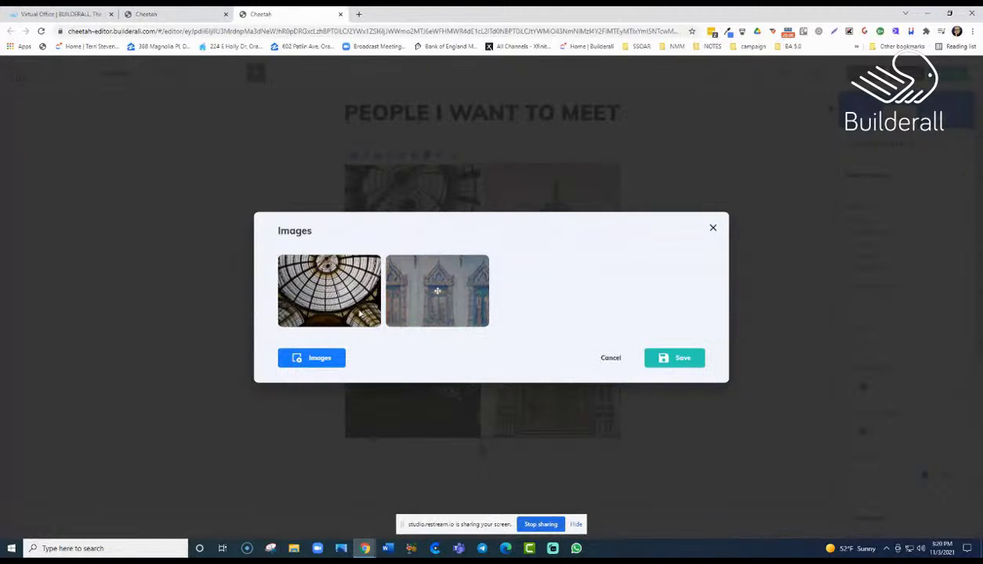
Add the uploaded portraits of the white-haired woman, the man in the black cap and the brown-haired woman to the gallery
{"action": "left_click", "coordinate": [323, 360]}
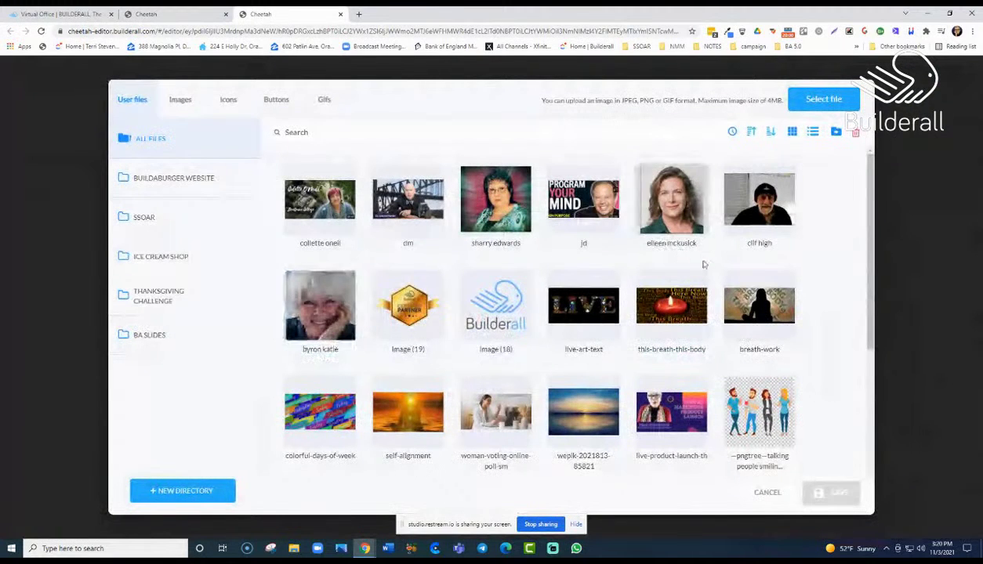
{"action": "left_click", "coordinate": [348, 339]}
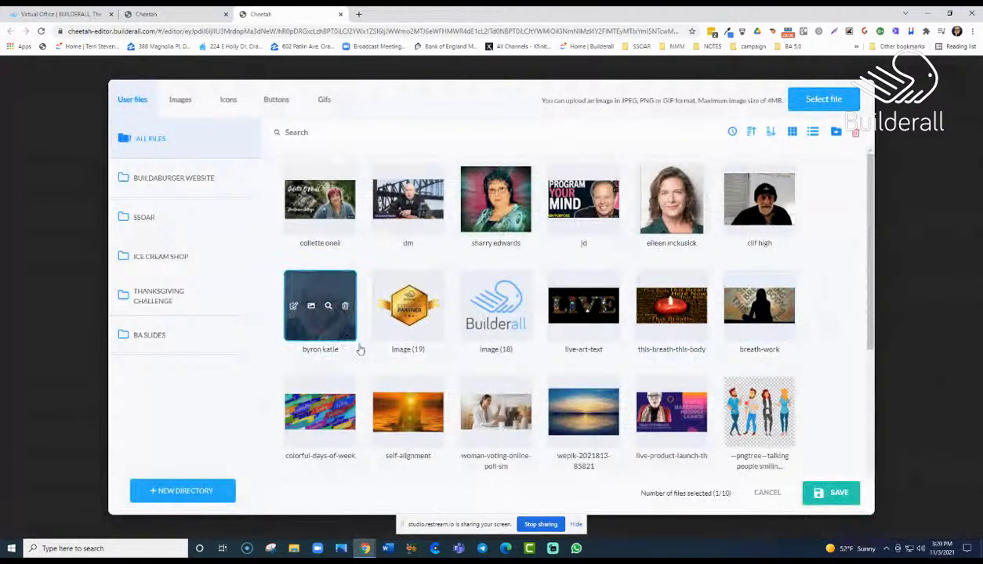
{"action": "left_click", "coordinate": [830, 494]}
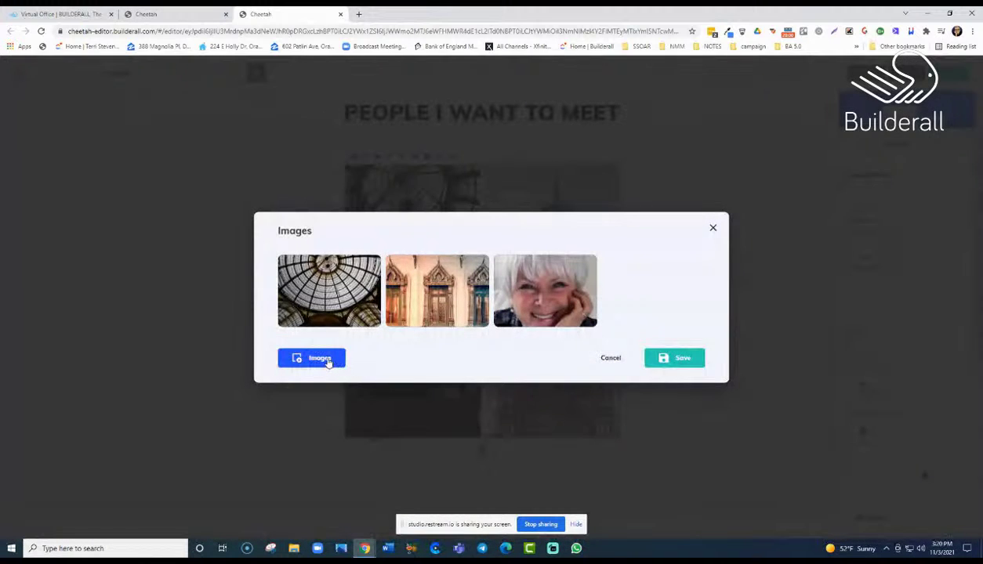
{"action": "left_click", "coordinate": [328, 361]}
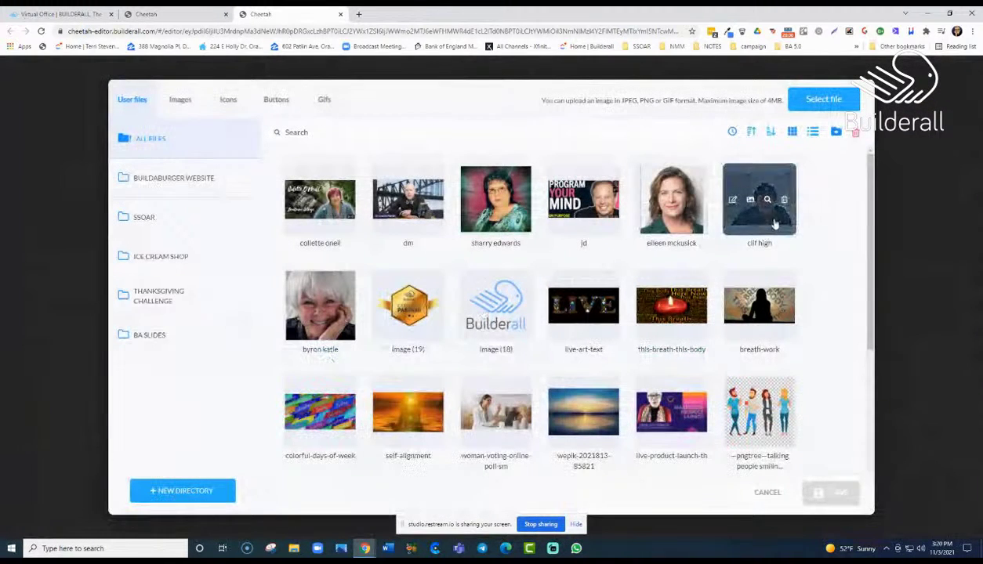
{"action": "left_click", "coordinate": [775, 225]}
{"action": "left_click", "coordinate": [834, 494]}
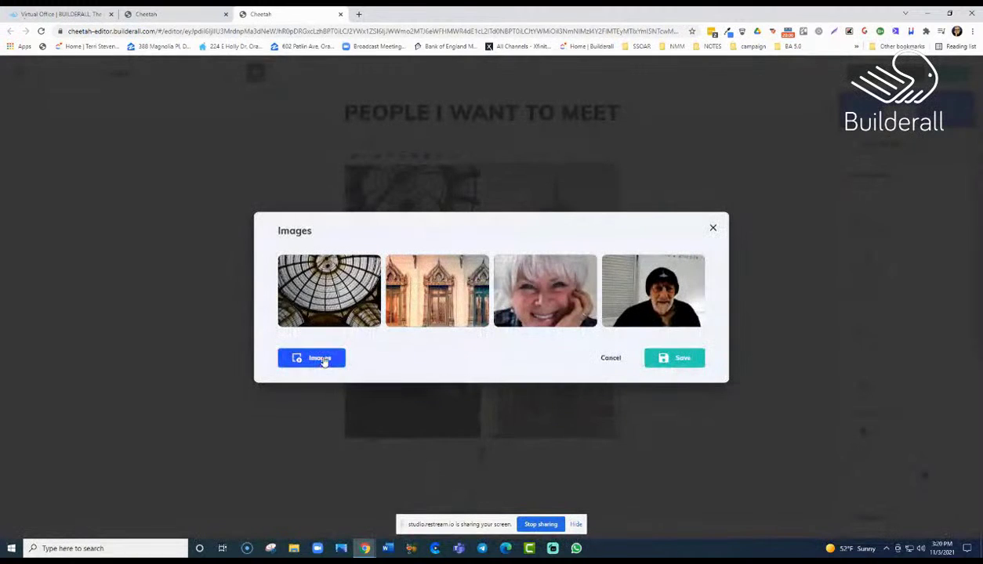
{"action": "left_click", "coordinate": [325, 362]}
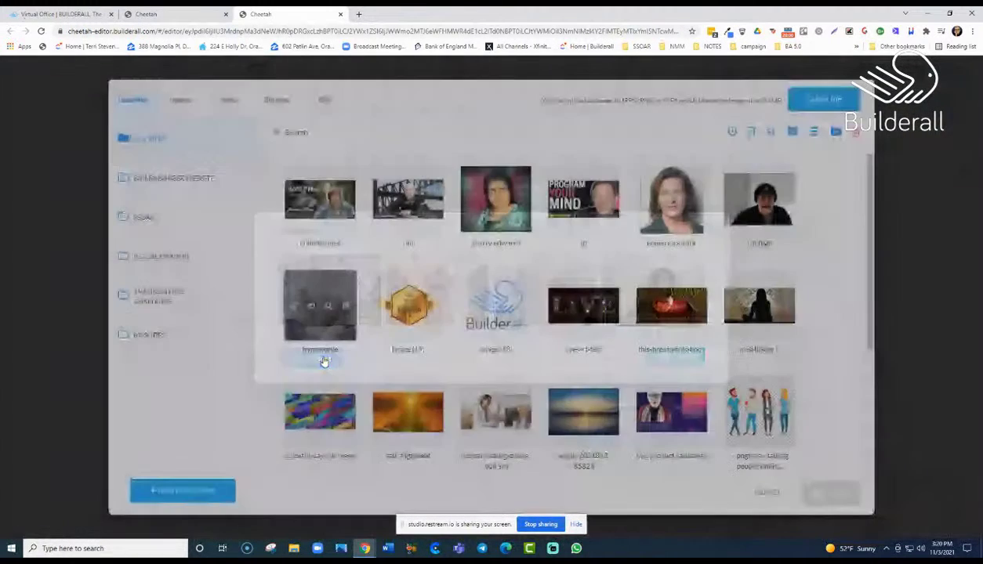
{"action": "left_click", "coordinate": [693, 233]}
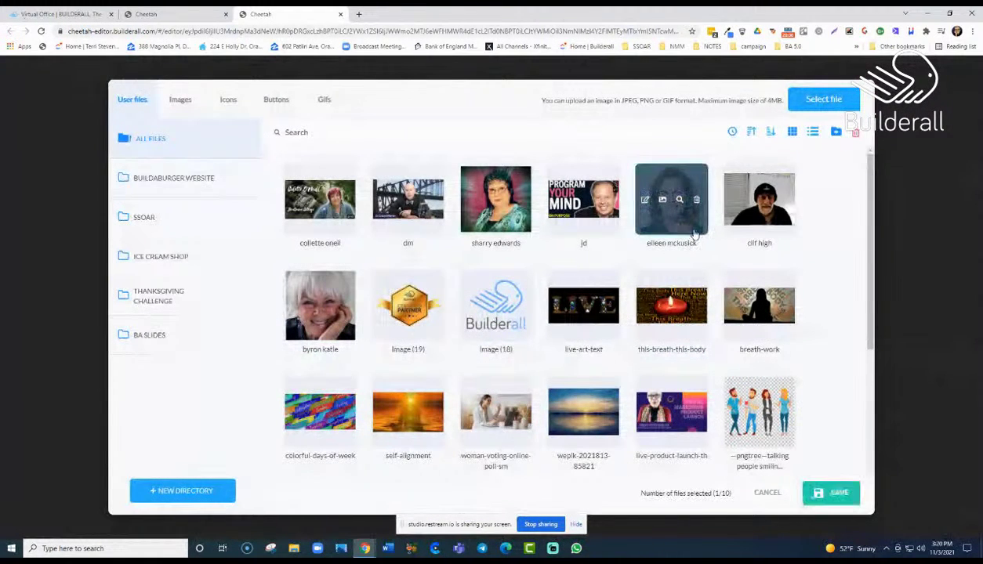
{"action": "left_click", "coordinate": [846, 504]}
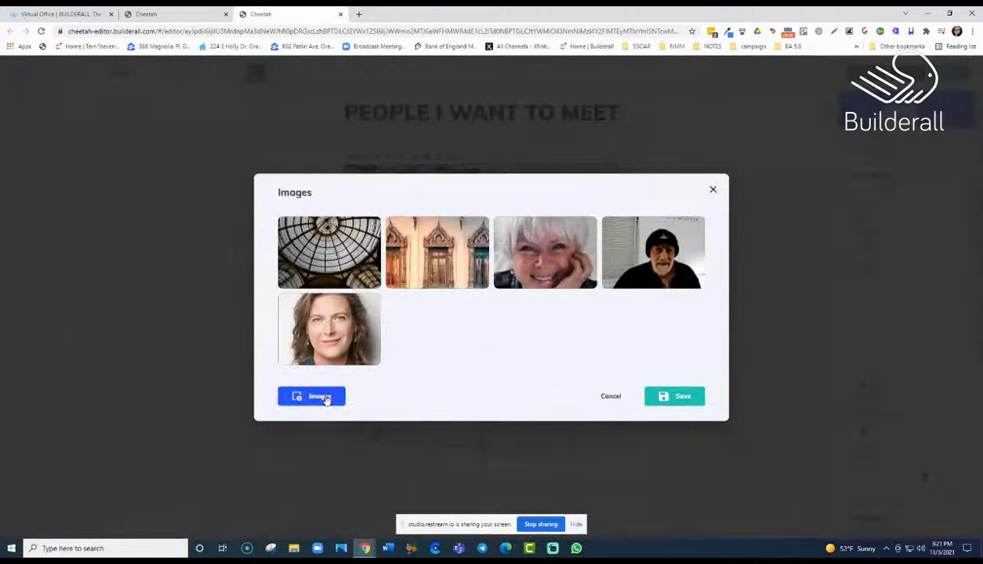
Add four more uploads to the gallery: the "Program Your Mind" picture, the bow-tie man, the woman in glasses and the red-haired woman
{"action": "left_click", "coordinate": [321, 397]}
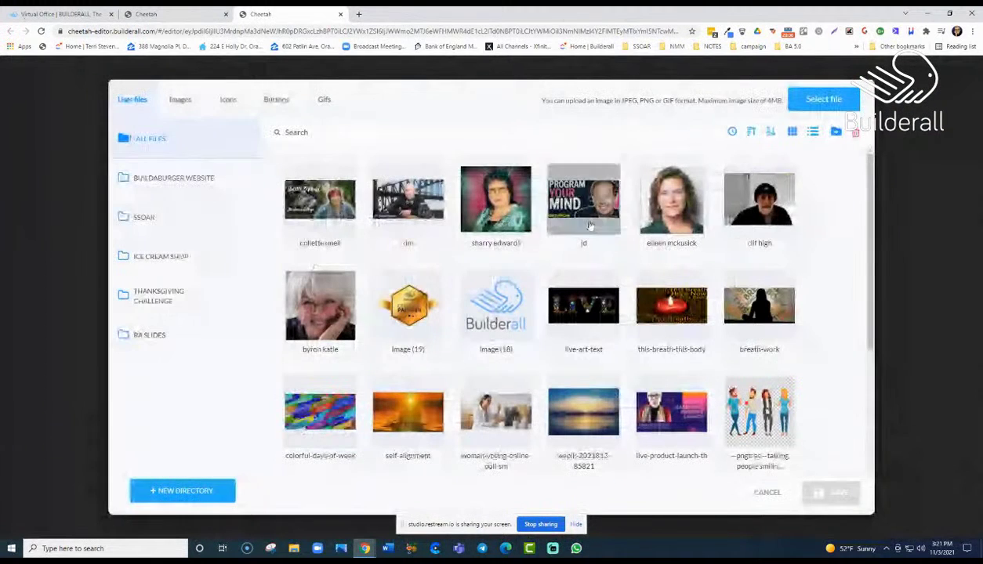
{"action": "left_click", "coordinate": [590, 225]}
{"action": "left_click", "coordinate": [833, 494]}
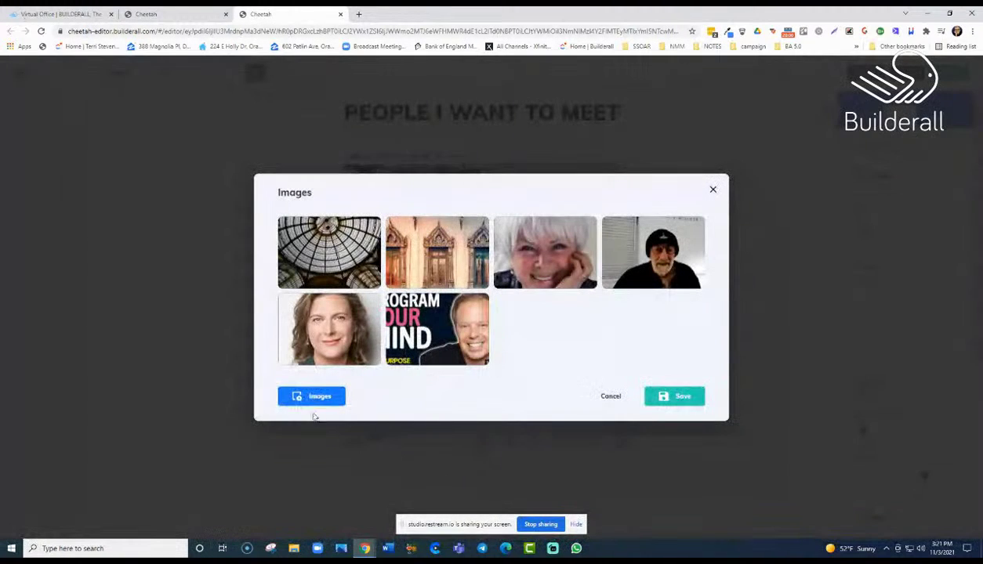
{"action": "left_click", "coordinate": [327, 398]}
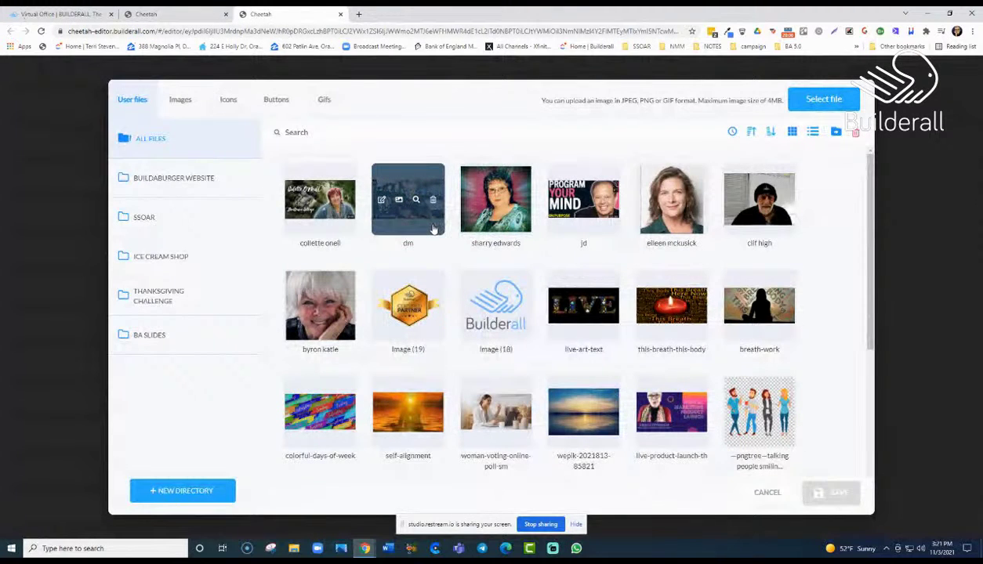
{"action": "left_click", "coordinate": [433, 228]}
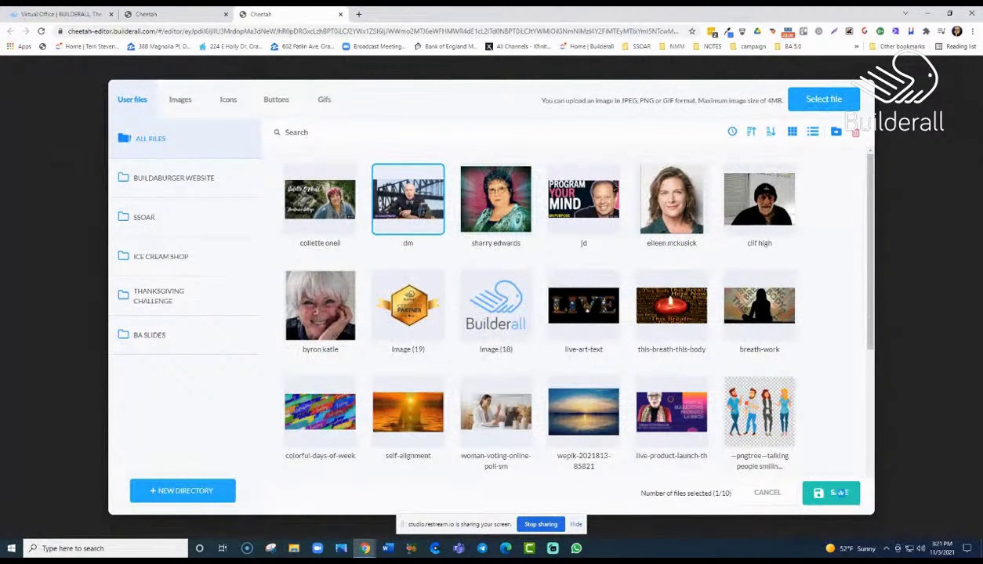
{"action": "left_click", "coordinate": [835, 493]}
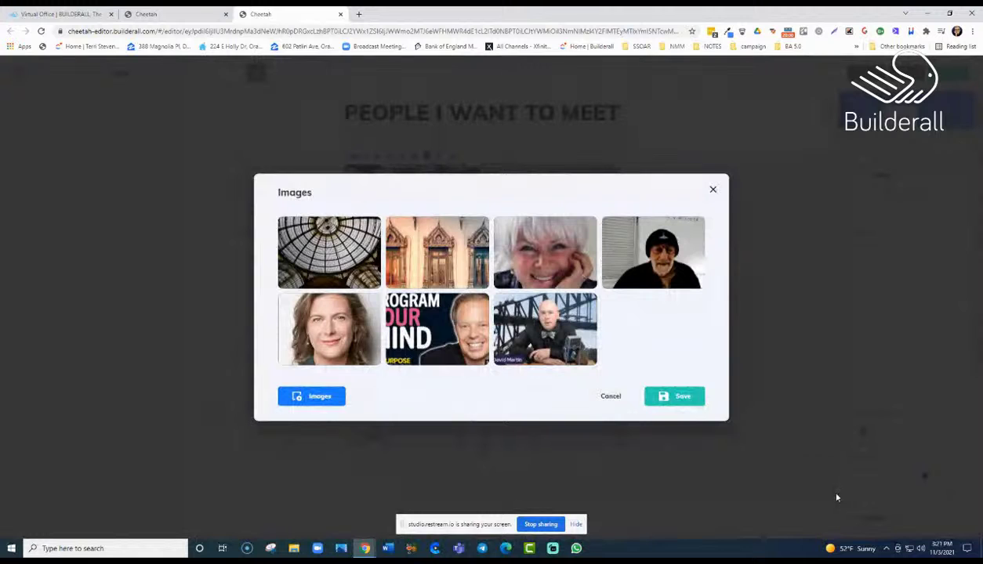
{"action": "left_click", "coordinate": [337, 400]}
{"action": "left_click", "coordinate": [496, 200]}
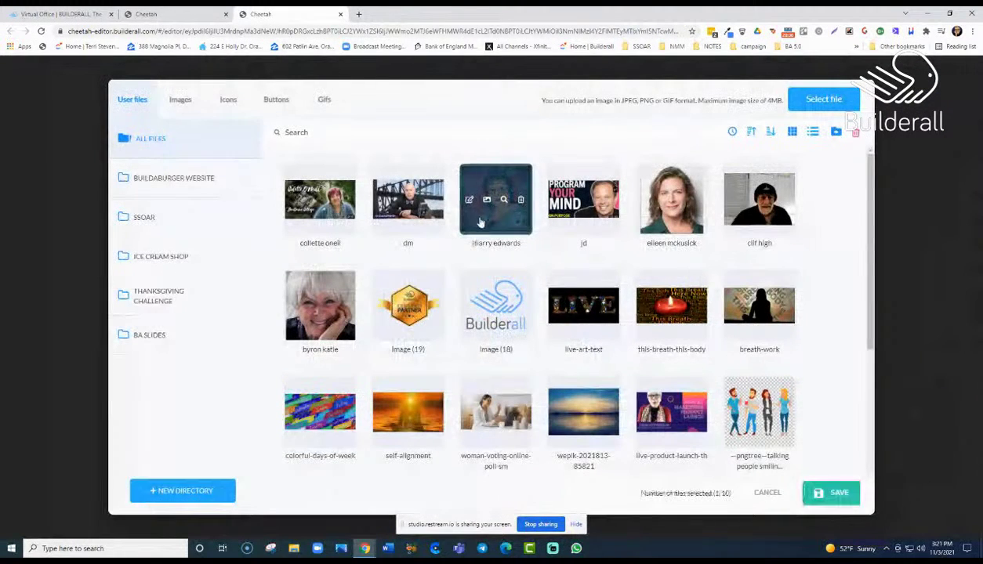
{"action": "left_click", "coordinate": [833, 491]}
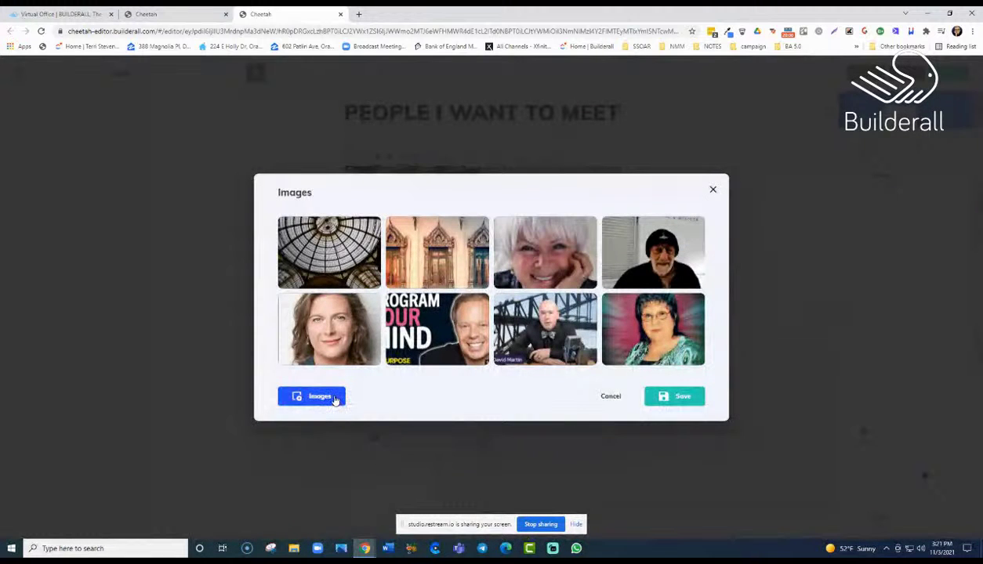
{"action": "left_click", "coordinate": [335, 400]}
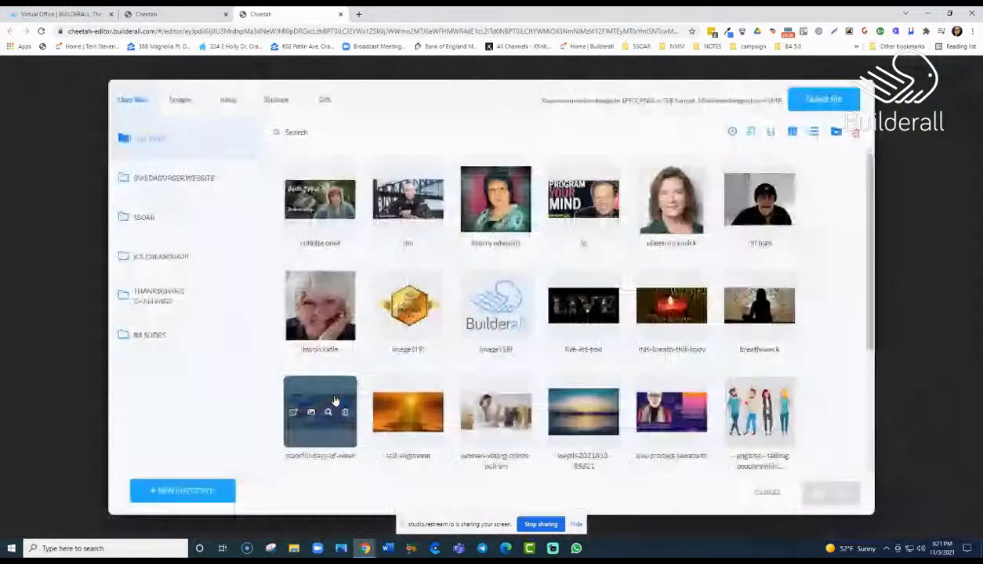
{"action": "left_click", "coordinate": [337, 227]}
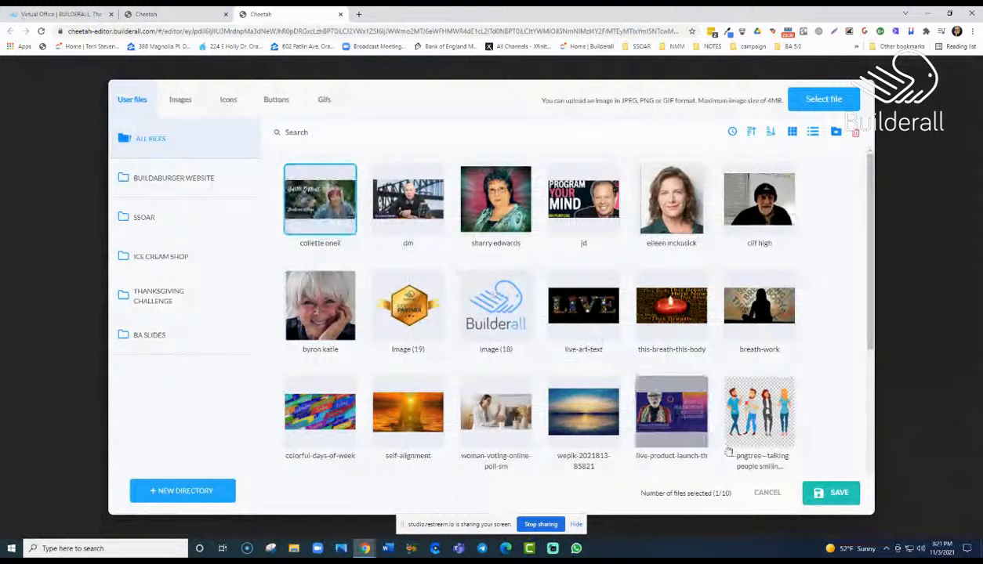
{"action": "left_click", "coordinate": [818, 488]}
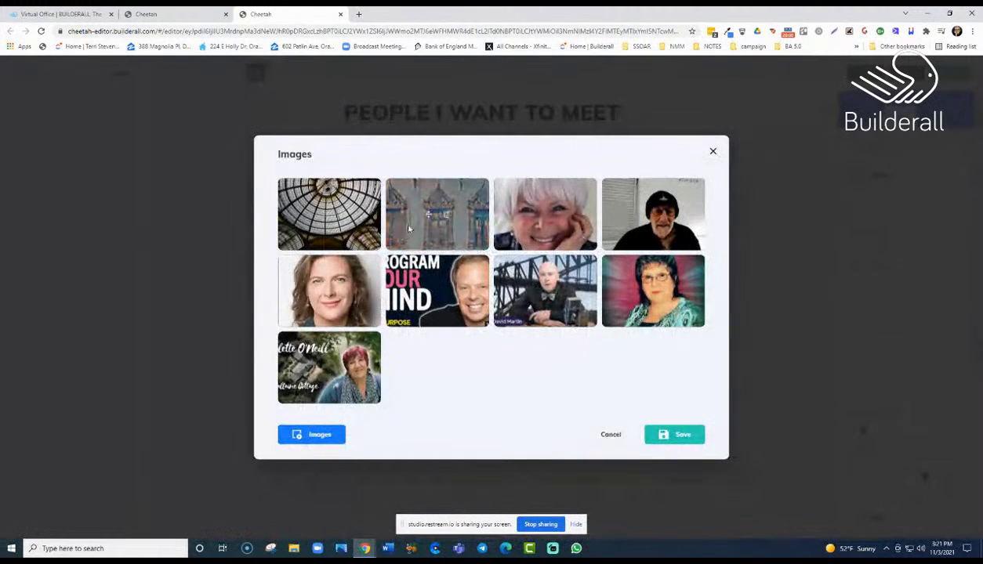
Delete the remaining ornate-window and glass-dome samples from the gallery and save the image set
{"action": "left_click", "coordinate": [444, 214]}
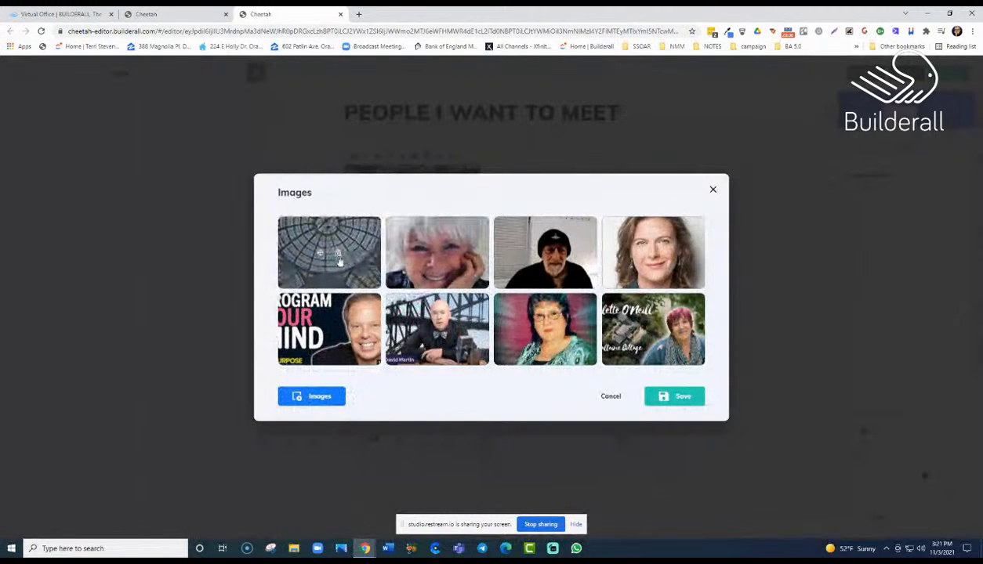
{"action": "left_click", "coordinate": [337, 255]}
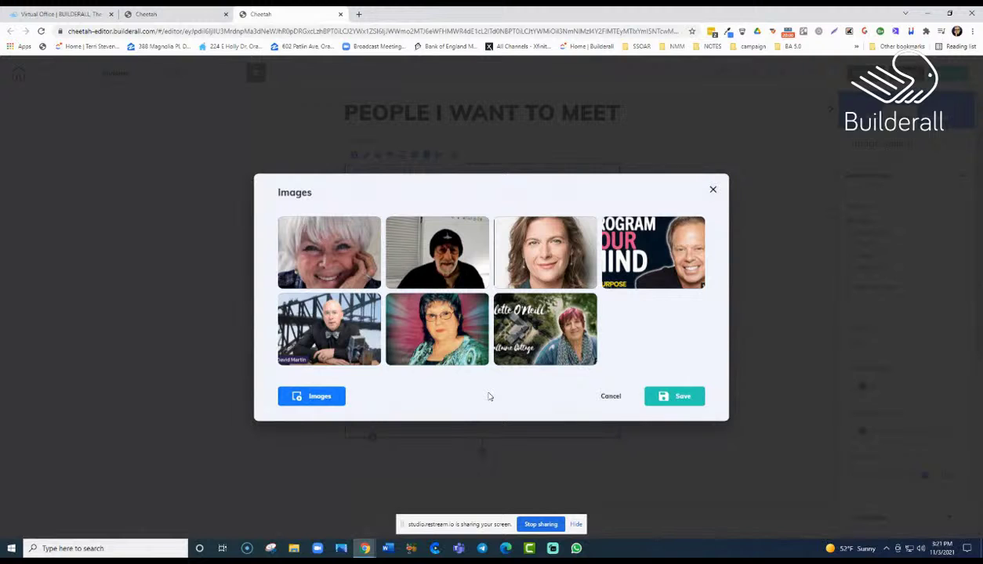
{"action": "left_click", "coordinate": [686, 399]}
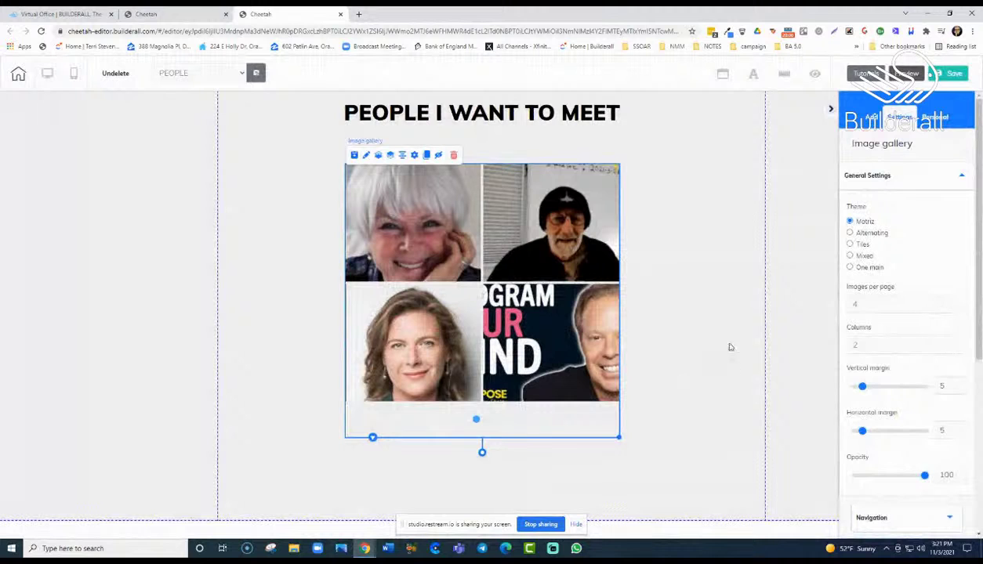
Save and publish the site, and preview both pages of the portrait gallery on the People page
{"action": "left_click", "coordinate": [952, 75]}
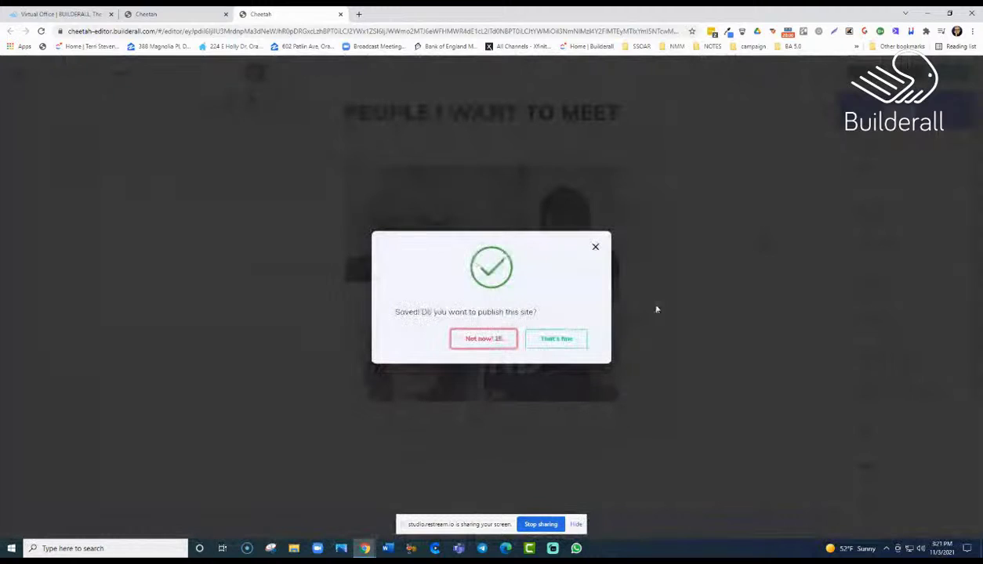
{"action": "left_click", "coordinate": [578, 342]}
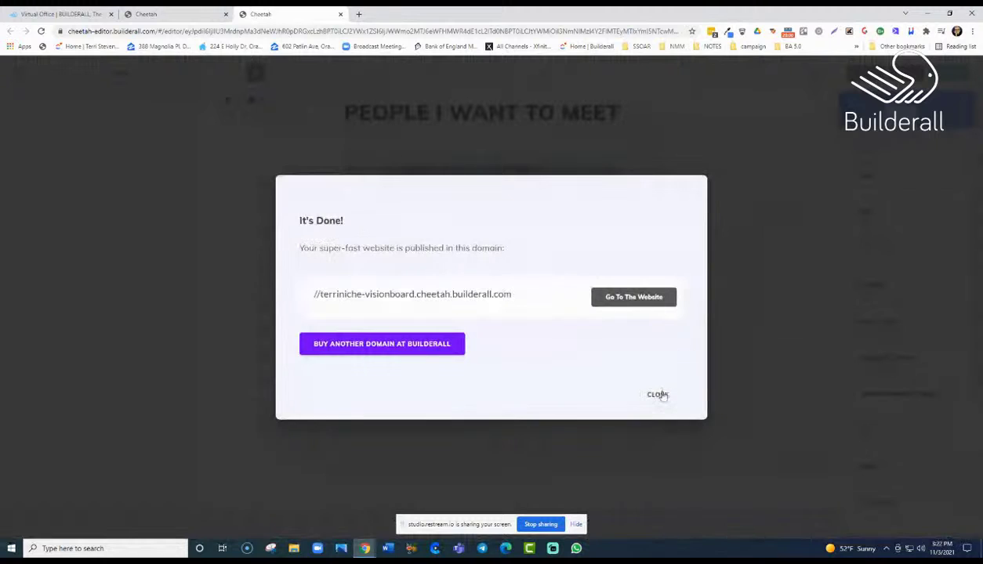
{"action": "left_click", "coordinate": [656, 397]}
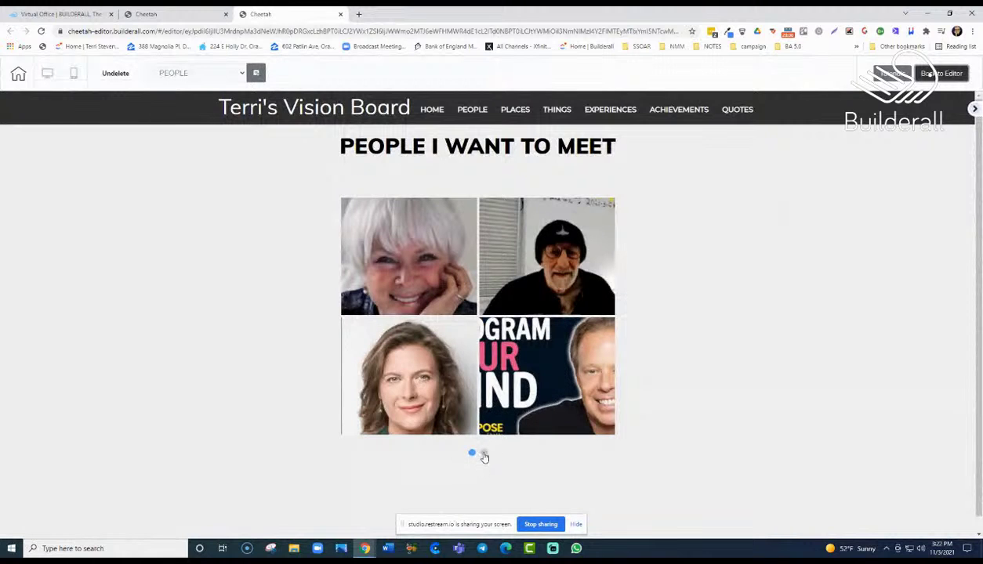
{"action": "left_click", "coordinate": [484, 454]}
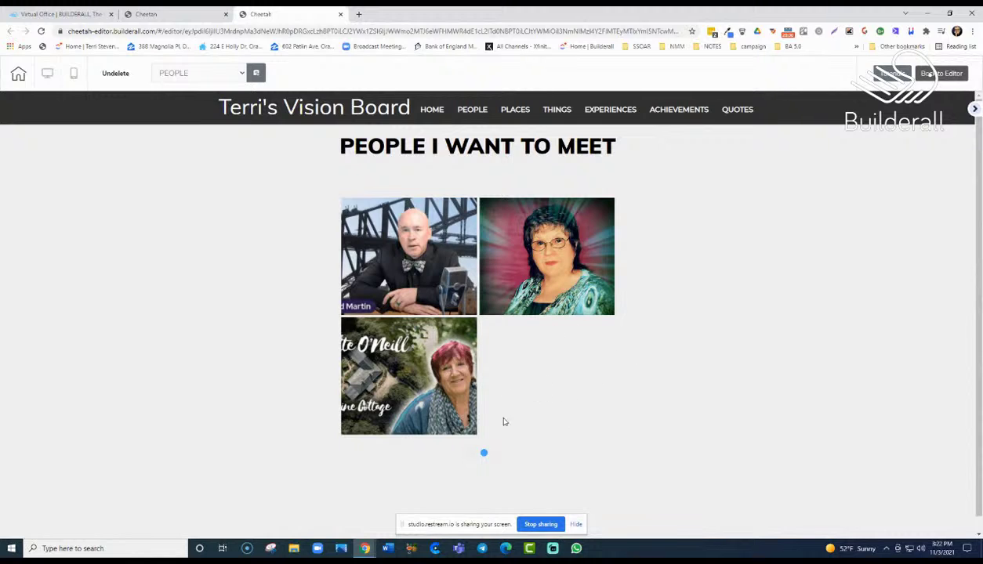
Return to the editor, widen the portrait gallery to most of the section's width and center it below the heading
{"action": "left_click", "coordinate": [472, 454]}
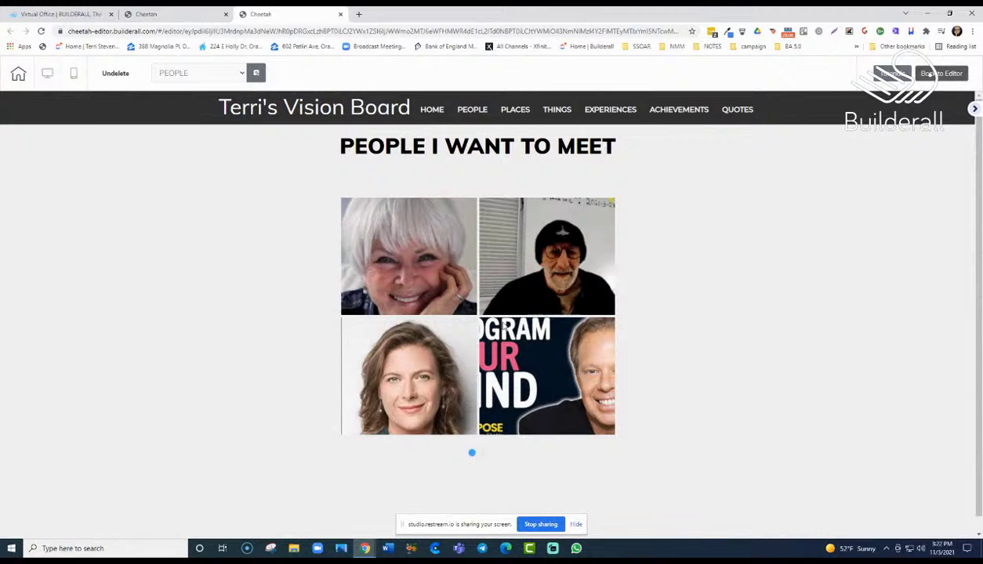
{"action": "left_click", "coordinate": [939, 74]}
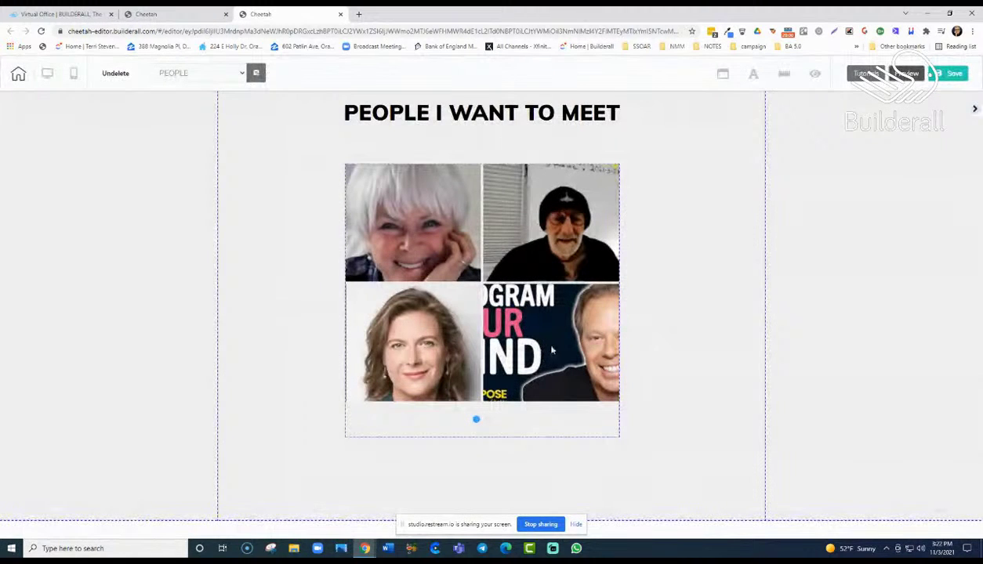
{"action": "left_click", "coordinate": [577, 350]}
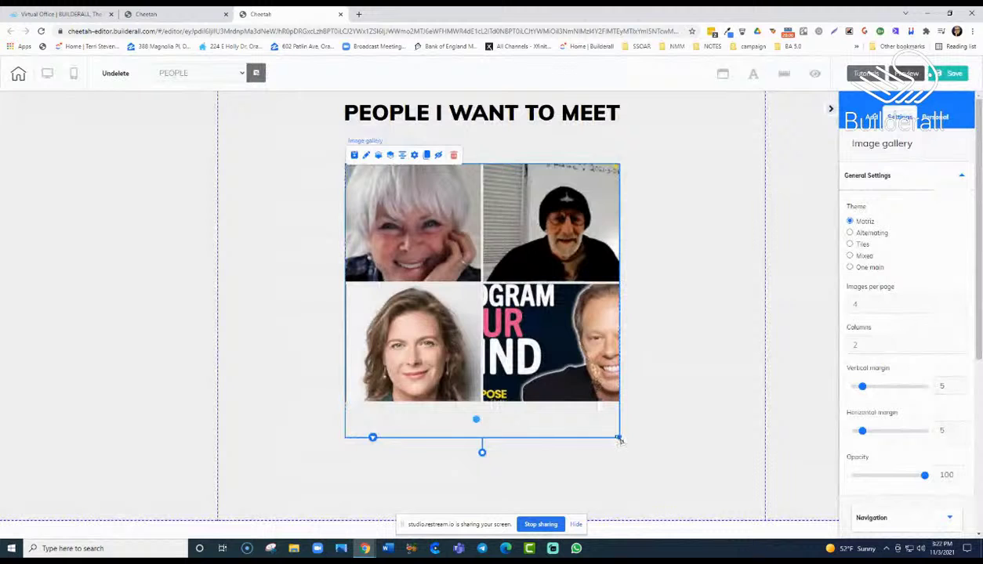
{"action": "left_click_drag", "start_coordinate": [619, 439], "coordinate": [741, 490]}
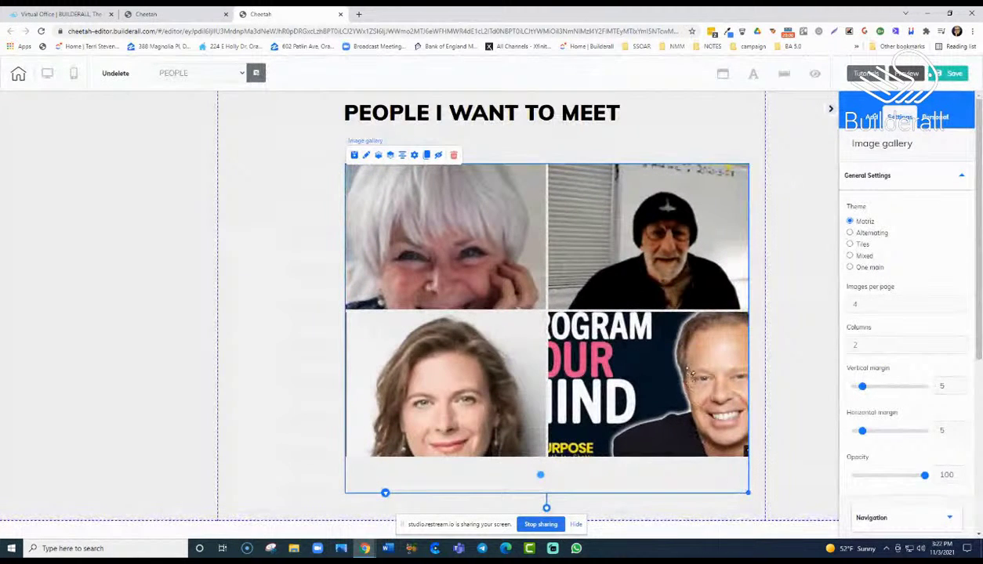
{"action": "left_click", "coordinate": [679, 368]}
{"action": "left_click_drag", "start_coordinate": [678, 369], "coordinate": [628, 351]}
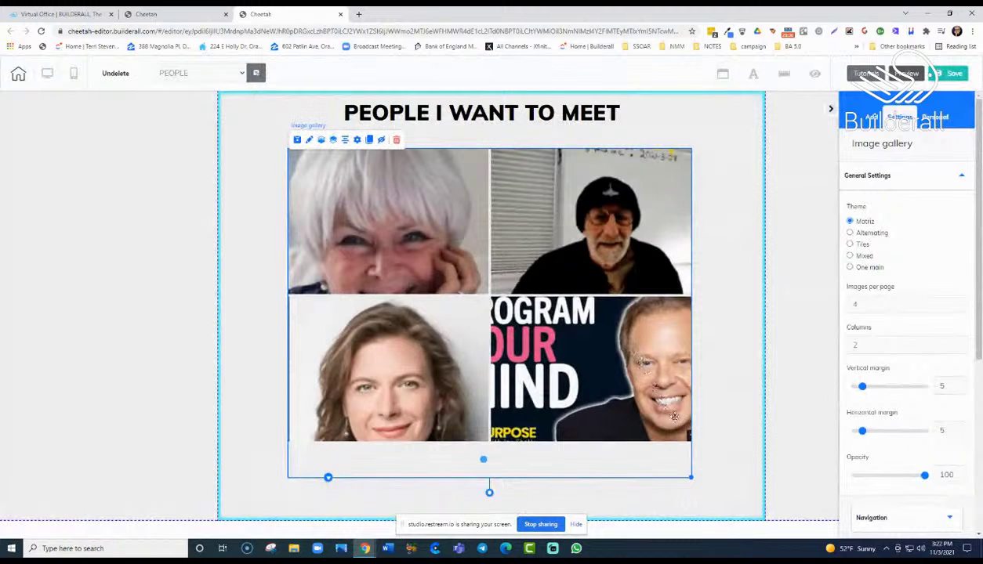
{"action": "left_click_drag", "start_coordinate": [691, 478], "coordinate": [764, 476]}
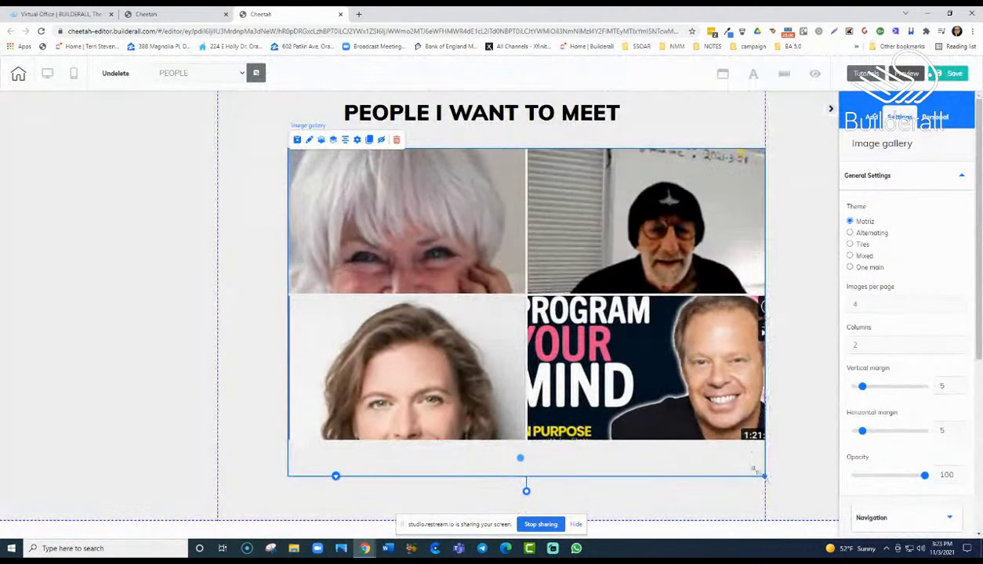
{"action": "left_click_drag", "start_coordinate": [688, 373], "coordinate": [665, 388]}
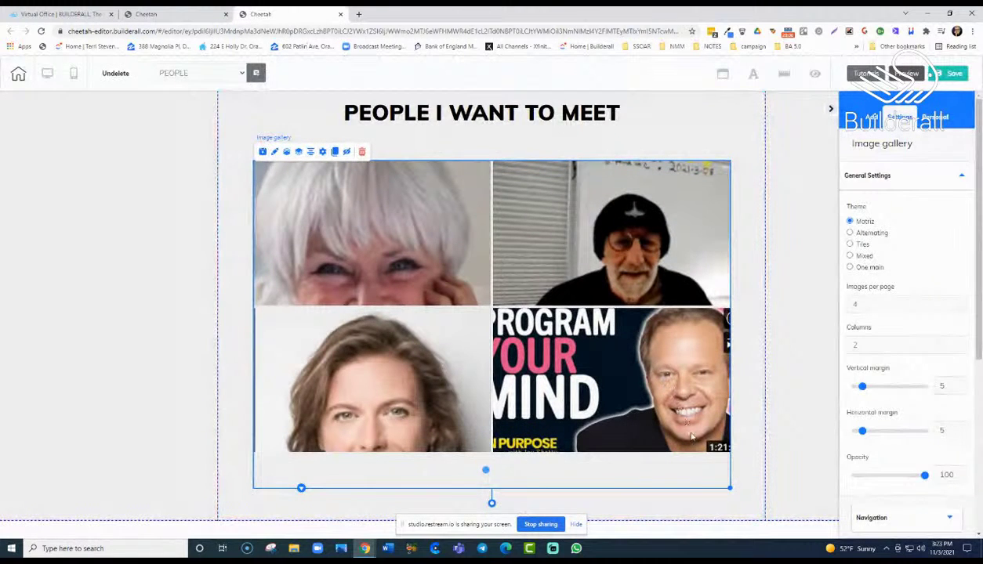
Increase the portrait gallery's height so the faces are less cropped, and position it directly under the heading
{"action": "left_click_drag", "start_coordinate": [729, 487], "coordinate": [738, 539]}
{"action": "left_click_drag", "start_coordinate": [647, 388], "coordinate": [673, 439]}
{"action": "left_click_drag", "start_coordinate": [734, 520], "coordinate": [734, 551]}
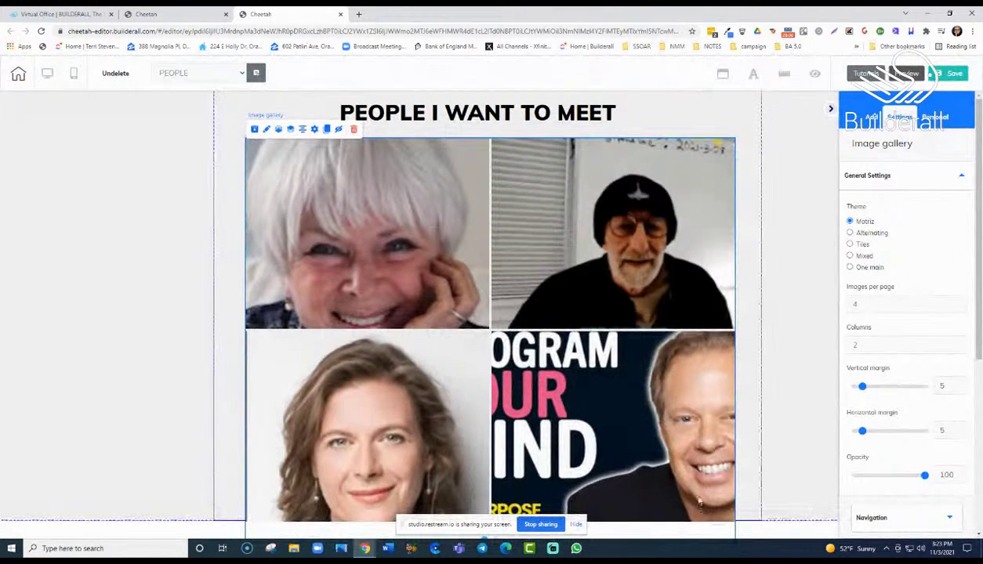
{"action": "left_click_drag", "start_coordinate": [671, 443], "coordinate": [680, 434]}
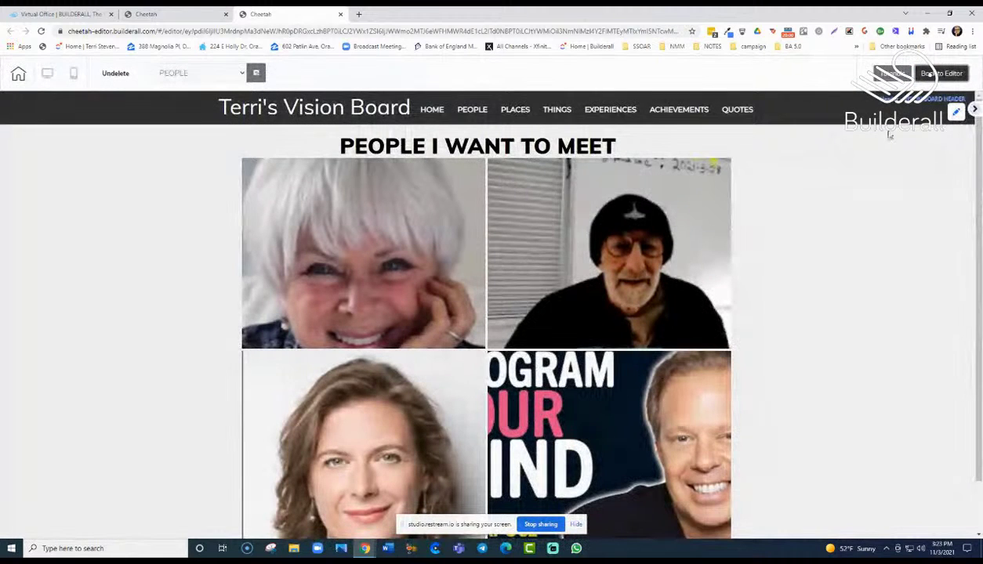
Preview the resized portrait gallery and switch between its two pages
{"action": "scroll", "coordinate": [836, 268], "scroll_direction": "down", "scroll_amount": 1}
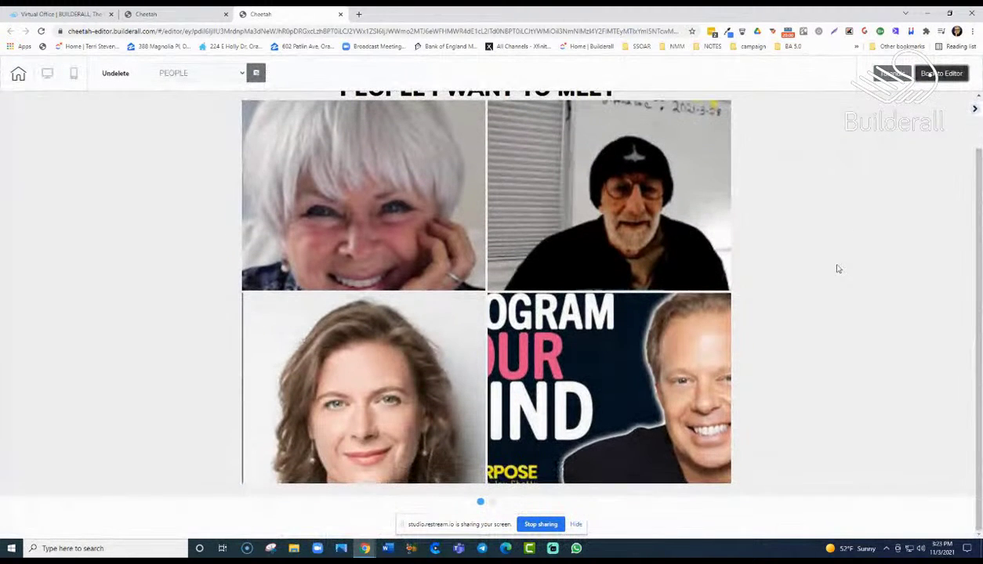
{"action": "scroll", "coordinate": [836, 269], "scroll_direction": "up", "scroll_amount": 1}
{"action": "scroll", "coordinate": [837, 269], "scroll_direction": "down", "scroll_amount": 1}
{"action": "left_click", "coordinate": [491, 504]}
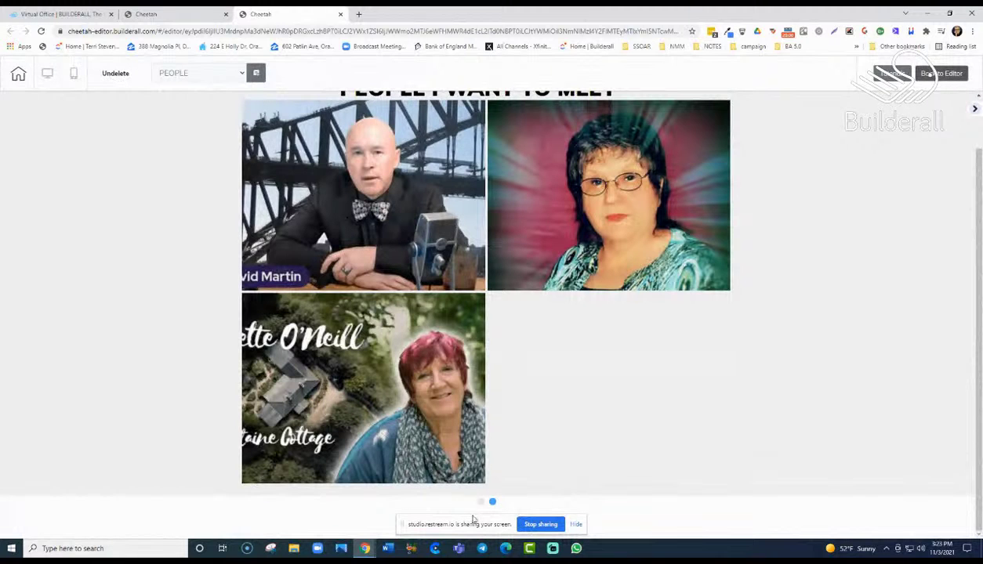
{"action": "left_click", "coordinate": [482, 503]}
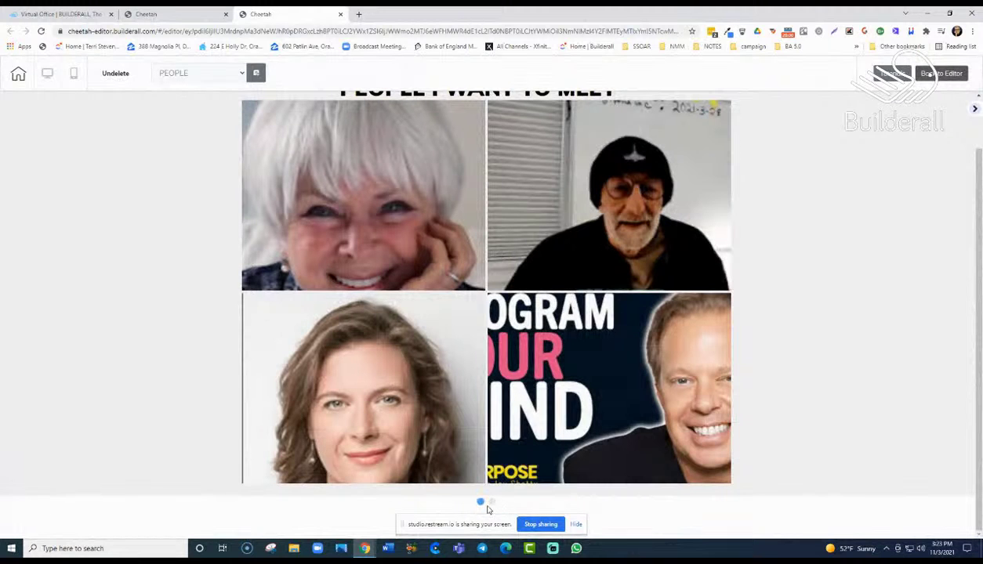
{"action": "left_click", "coordinate": [493, 504]}
{"action": "left_click", "coordinate": [492, 503]}
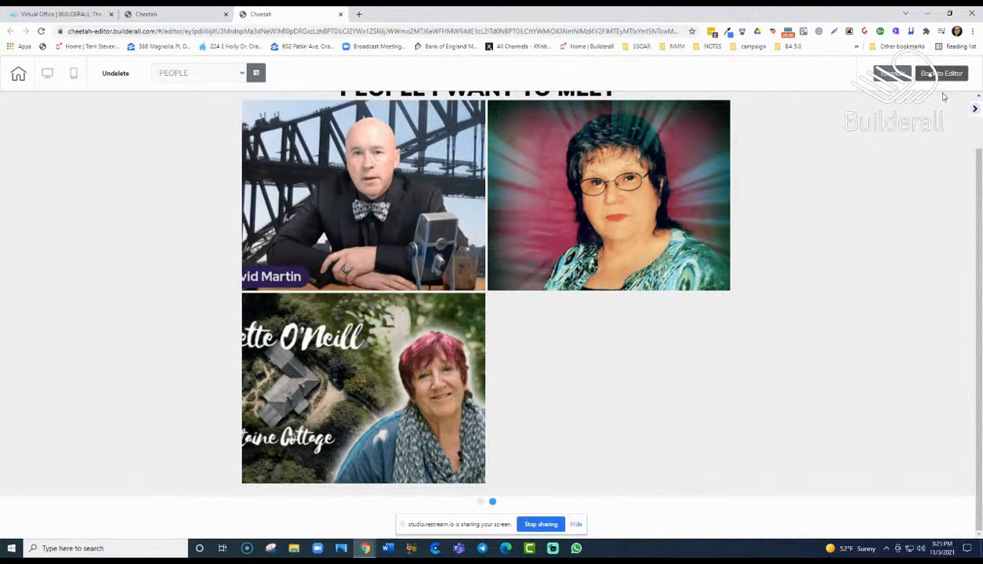
Return to the editor and delete the portrait gallery from the People page
{"action": "left_click", "coordinate": [943, 75]}
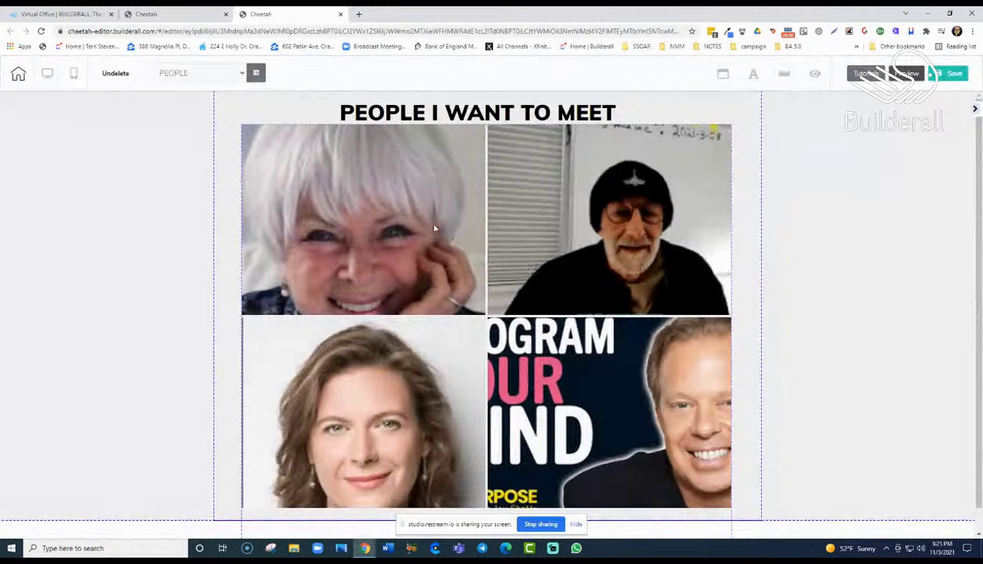
{"action": "left_click", "coordinate": [259, 162]}
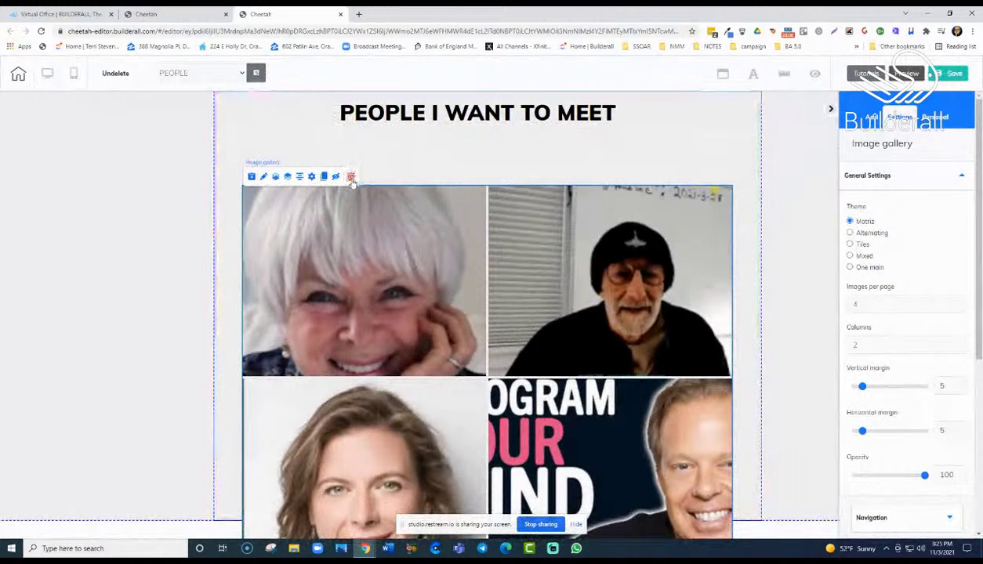
{"action": "left_click", "coordinate": [351, 178]}
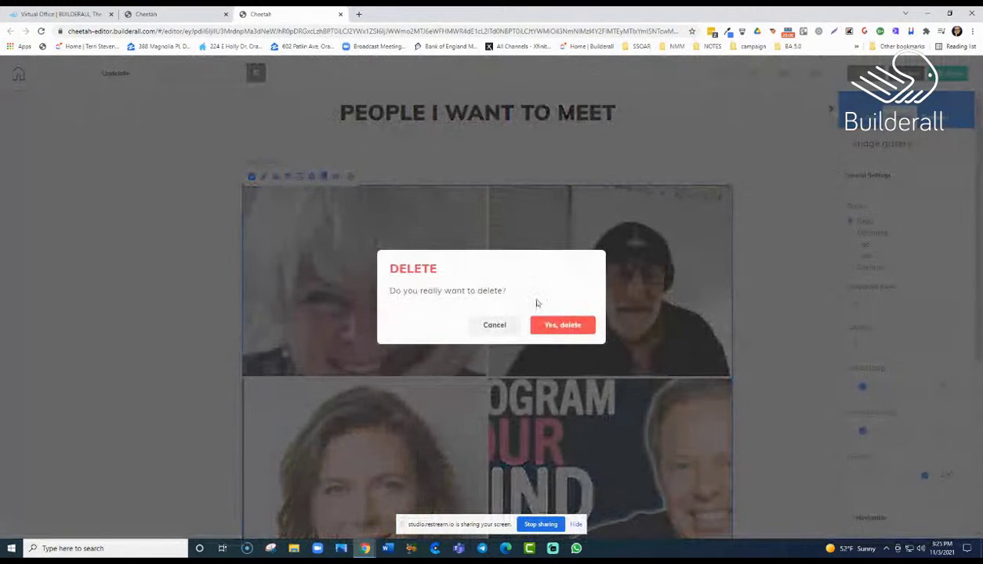
{"action": "left_click", "coordinate": [555, 328]}
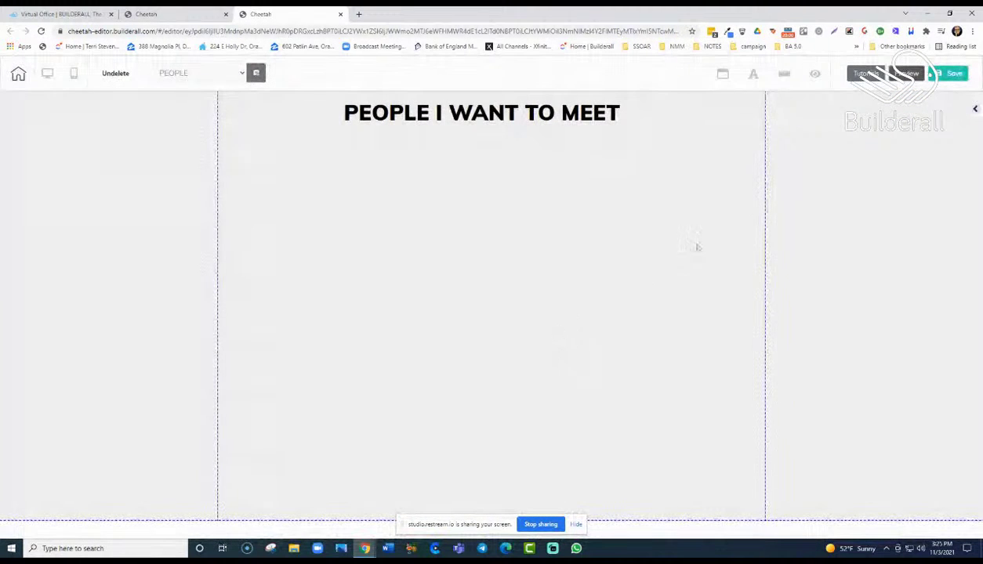
Add the sample gallery with numbered page buttons below the heading, check both its pages, enlarge it and center it
{"action": "left_click", "coordinate": [976, 111]}
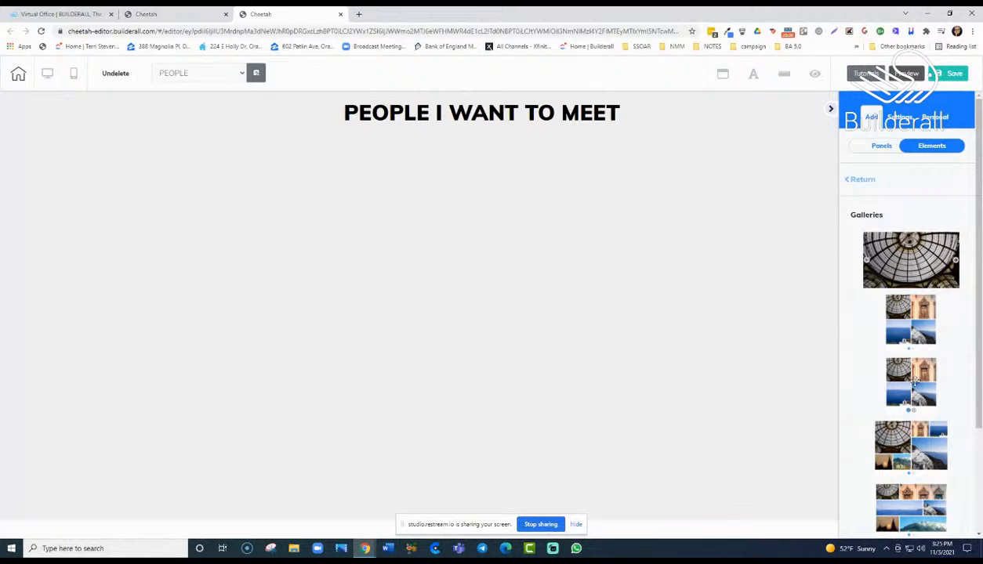
{"action": "left_click_drag", "start_coordinate": [914, 381], "coordinate": [474, 293]}
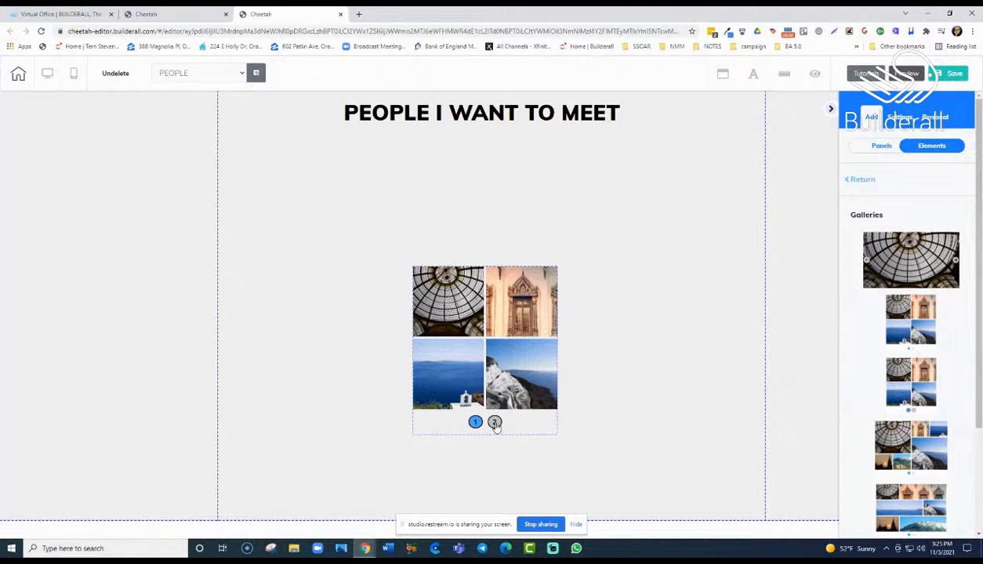
{"action": "left_click", "coordinate": [495, 423]}
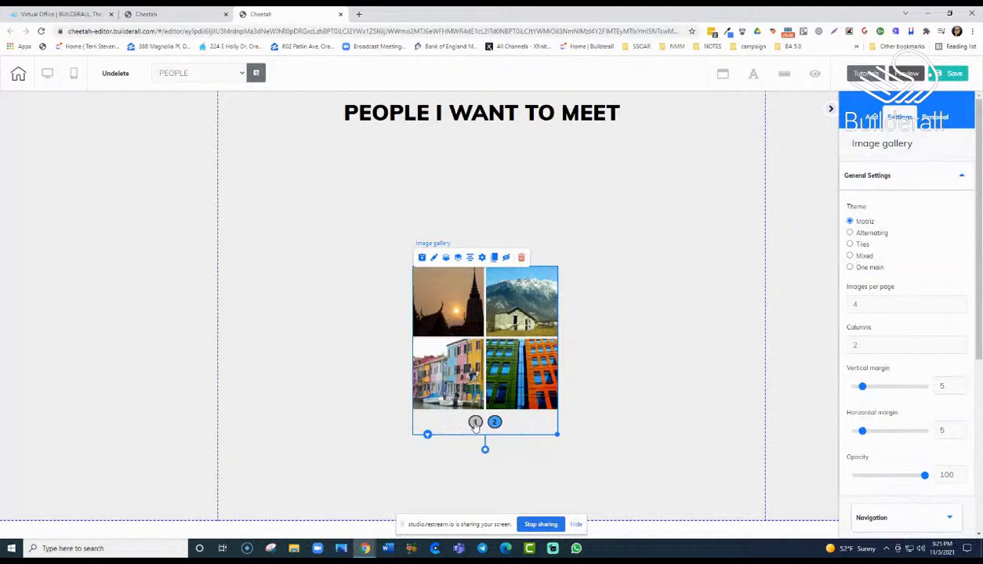
{"action": "left_click", "coordinate": [475, 424]}
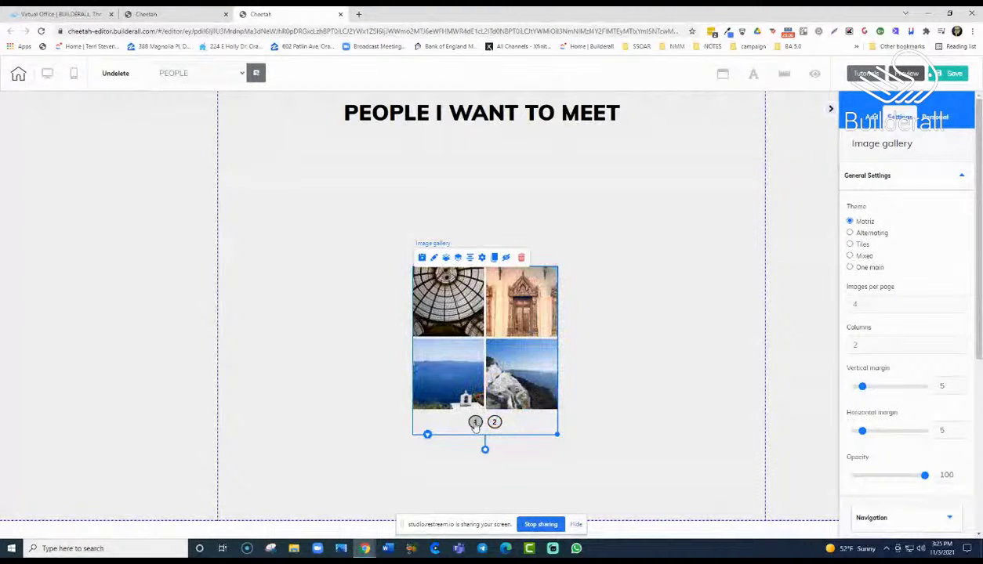
{"action": "left_click_drag", "start_coordinate": [556, 433], "coordinate": [733, 492]}
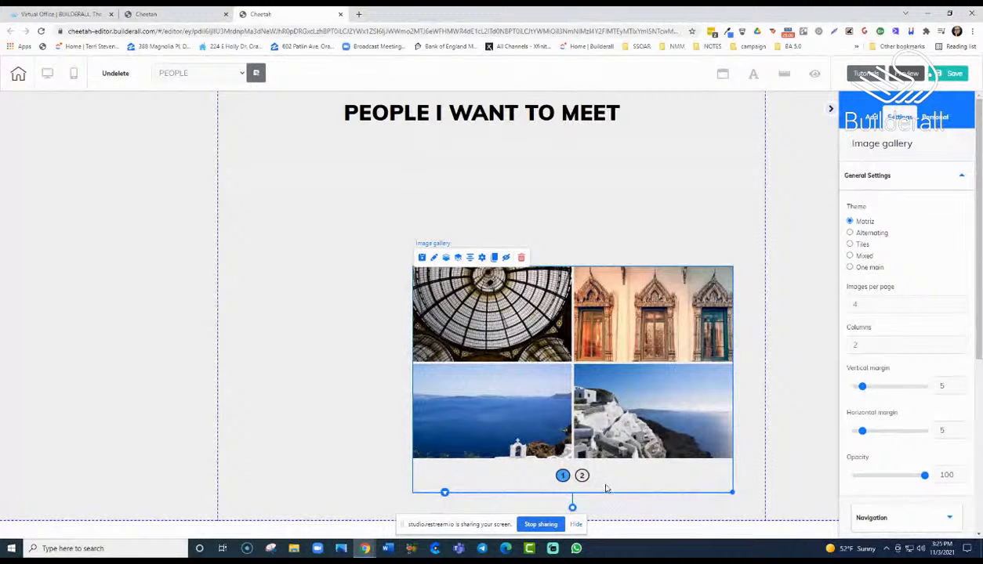
{"action": "left_click_drag", "start_coordinate": [626, 479], "coordinate": [492, 396]}
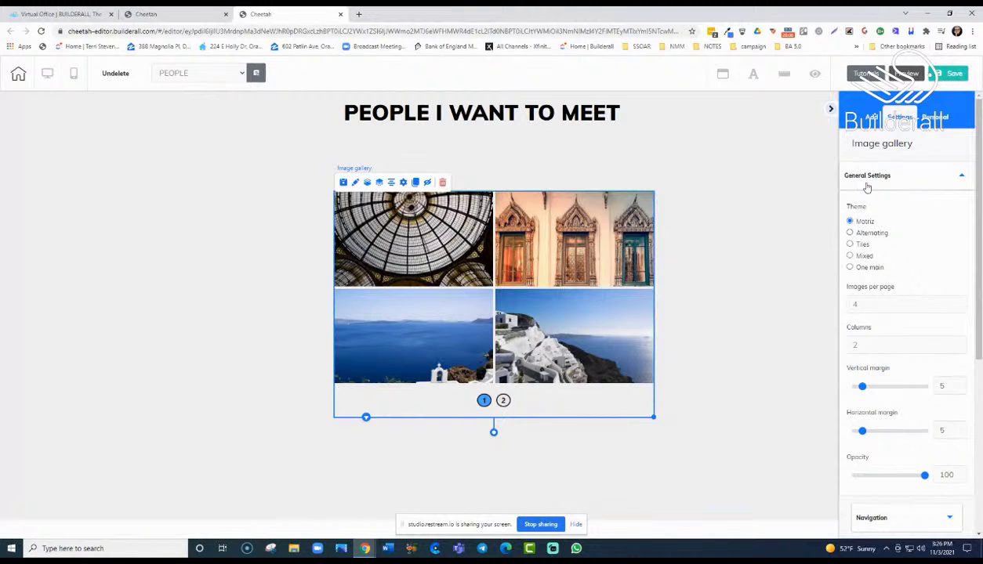
Try the Alternating, Tiles, Mixed and One main themes on the gallery, and restore the Matriz theme
{"action": "left_click", "coordinate": [849, 234]}
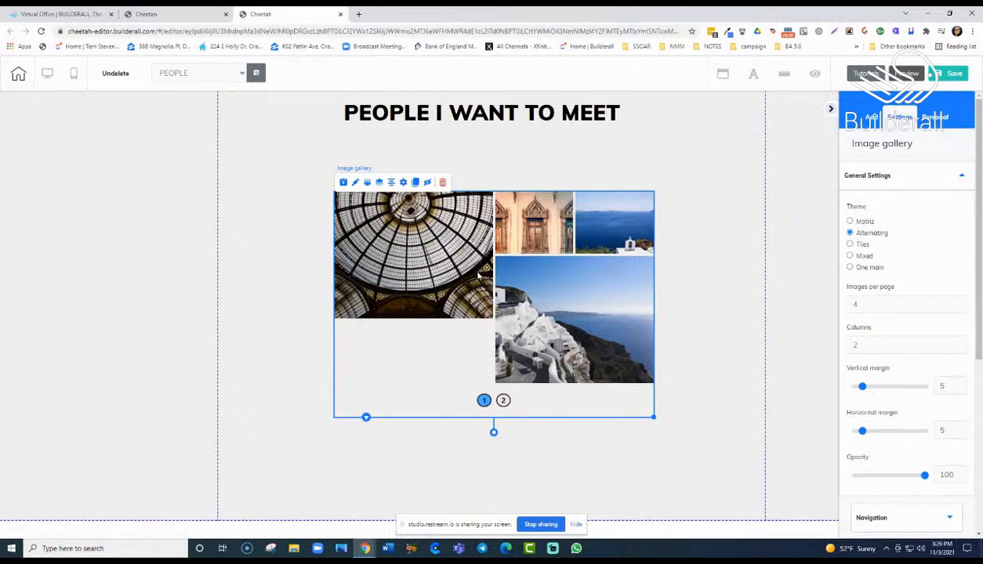
{"action": "left_click", "coordinate": [850, 245]}
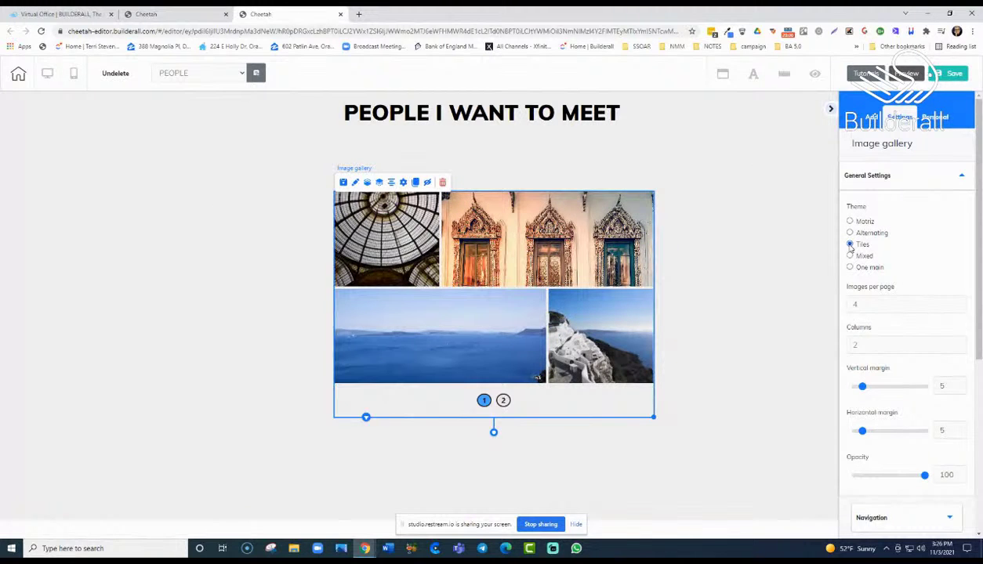
{"action": "left_click", "coordinate": [850, 256]}
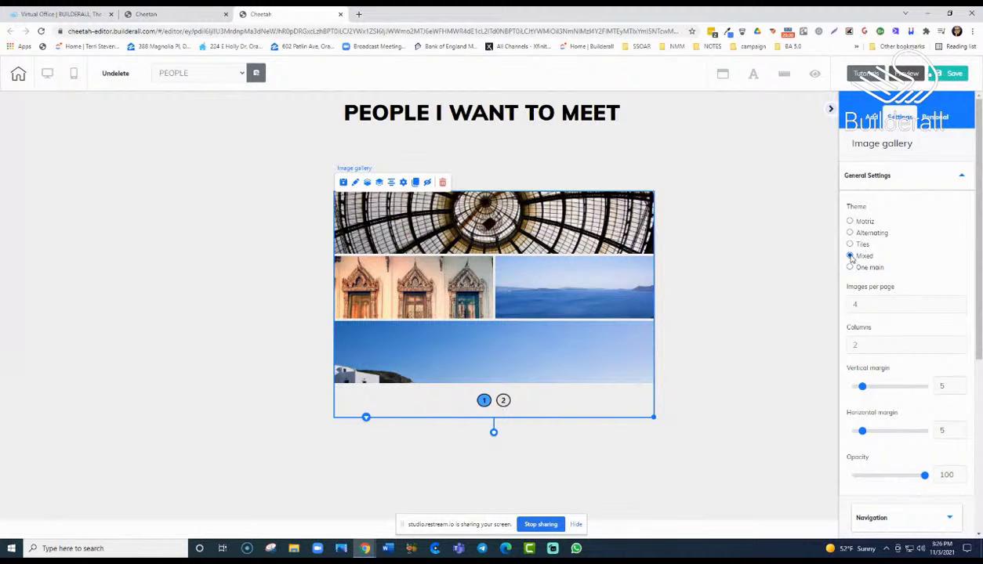
{"action": "left_click", "coordinate": [851, 269]}
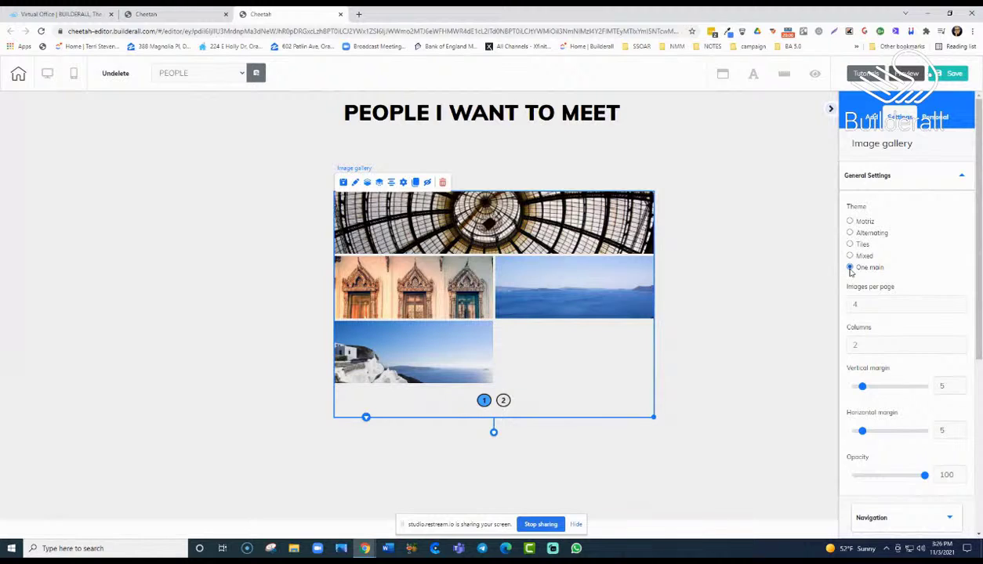
{"action": "left_click", "coordinate": [849, 222]}
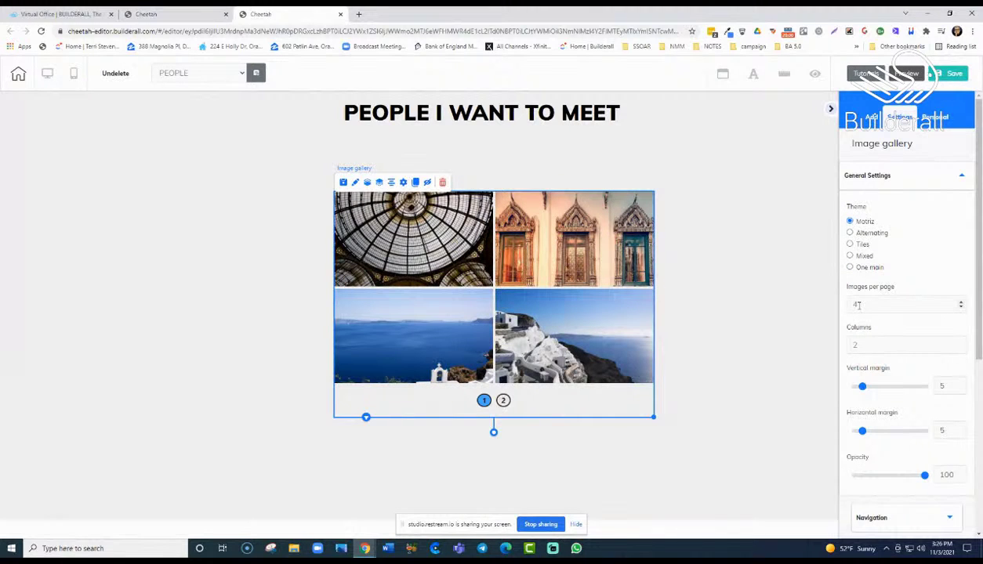
Try the gallery with 3 images per page, browse its pages, and set it back to 4 images per page
{"action": "left_click", "coordinate": [961, 307]}
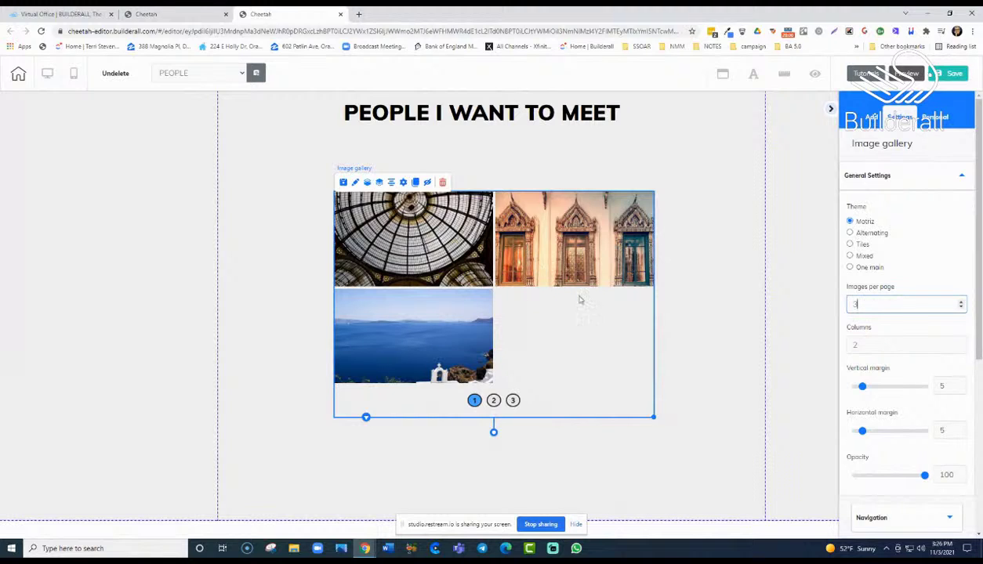
{"action": "left_click", "coordinate": [494, 401]}
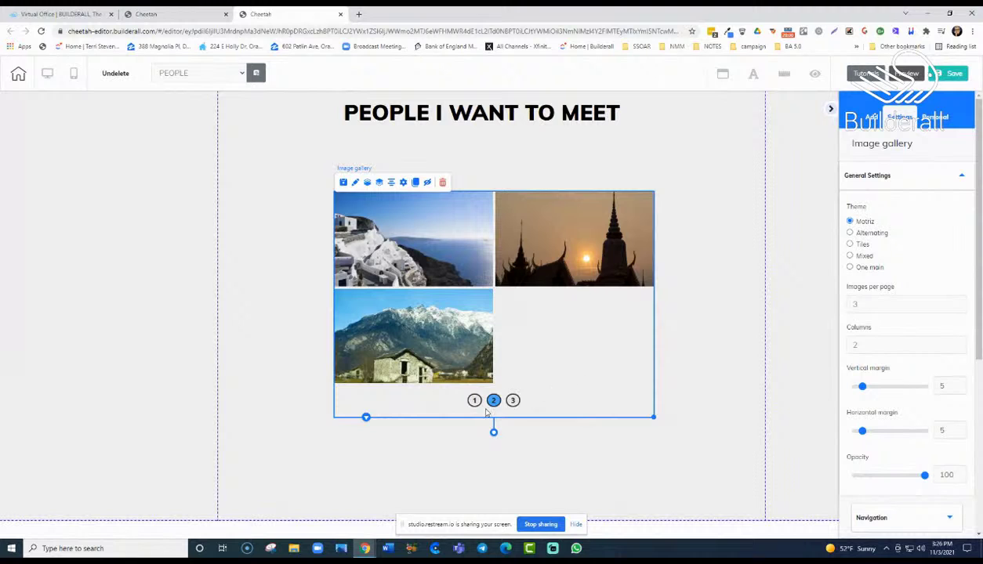
{"action": "left_click", "coordinate": [513, 401]}
{"action": "left_click", "coordinate": [474, 402]}
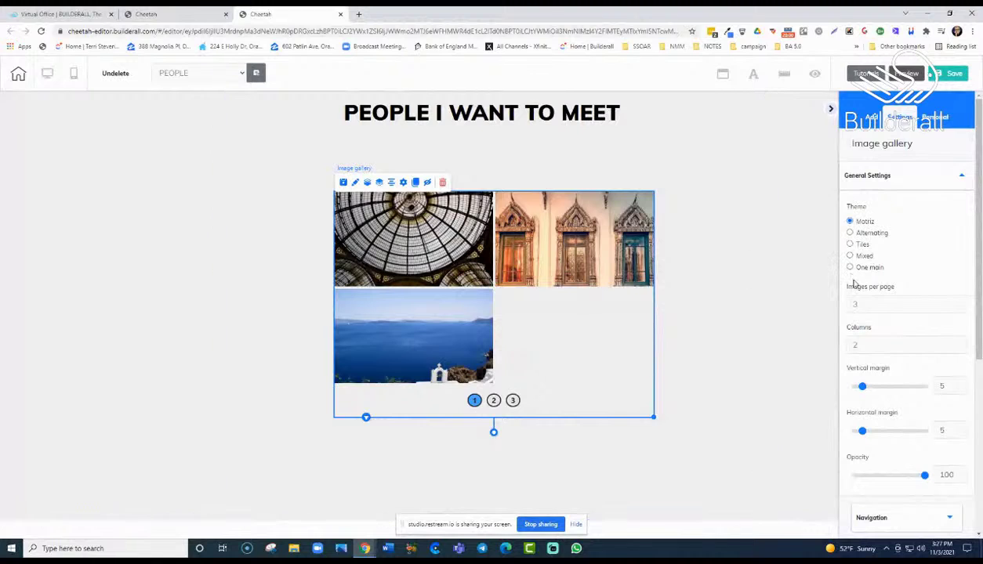
{"action": "left_click", "coordinate": [960, 304]}
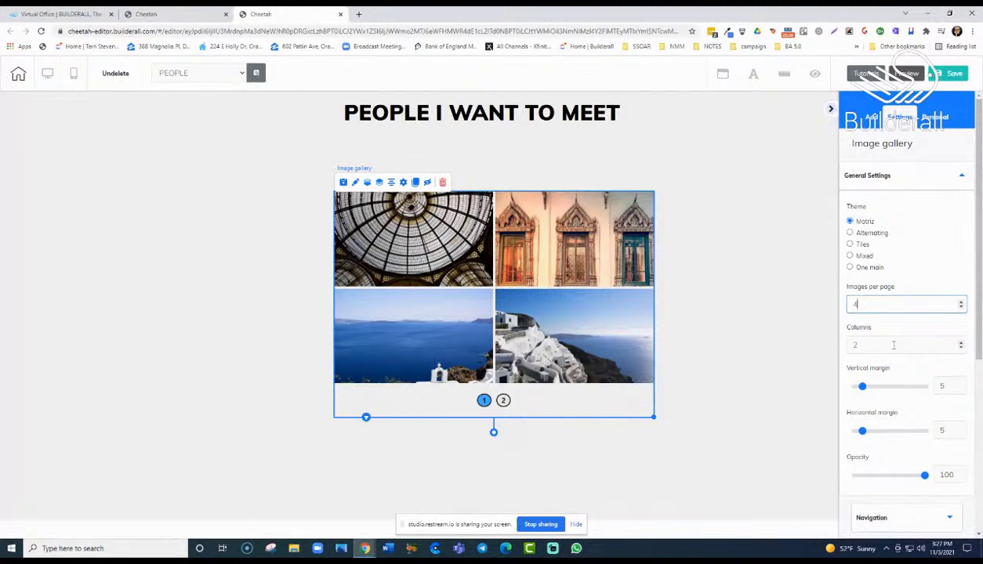
Try the gallery with 4 columns and bring it back down to 3 columns
{"action": "left_click", "coordinate": [960, 343]}
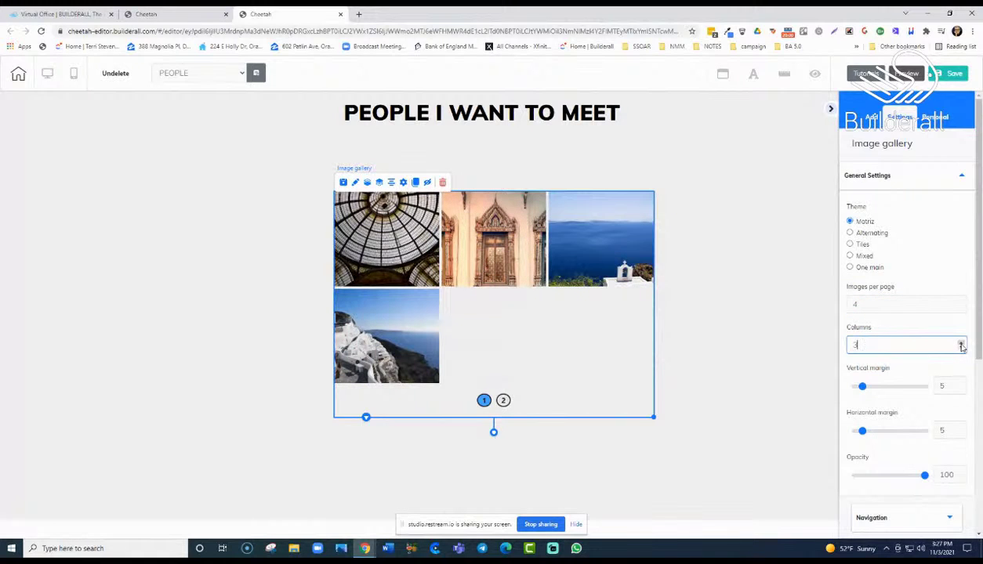
{"action": "left_click", "coordinate": [961, 343]}
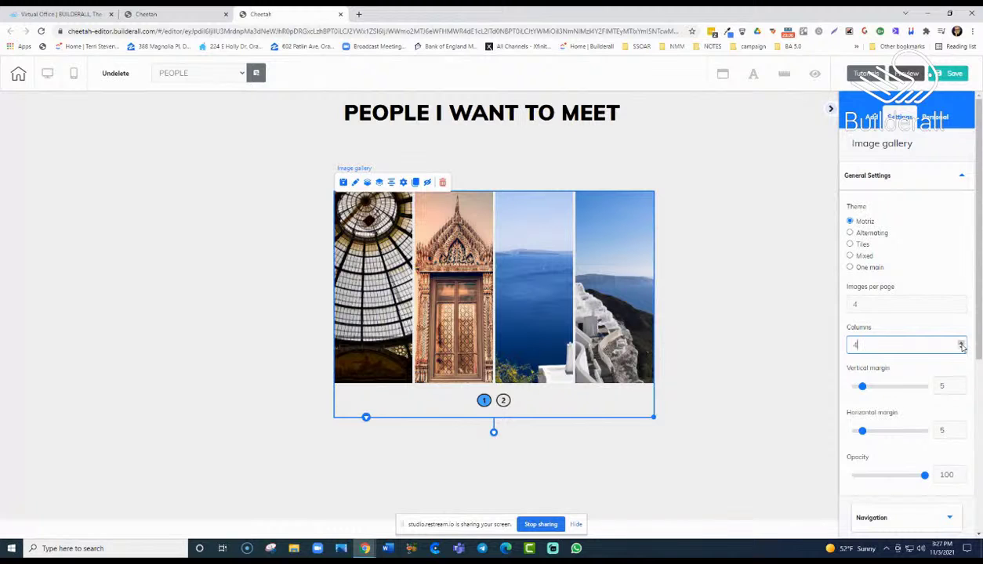
{"action": "left_click", "coordinate": [961, 349]}
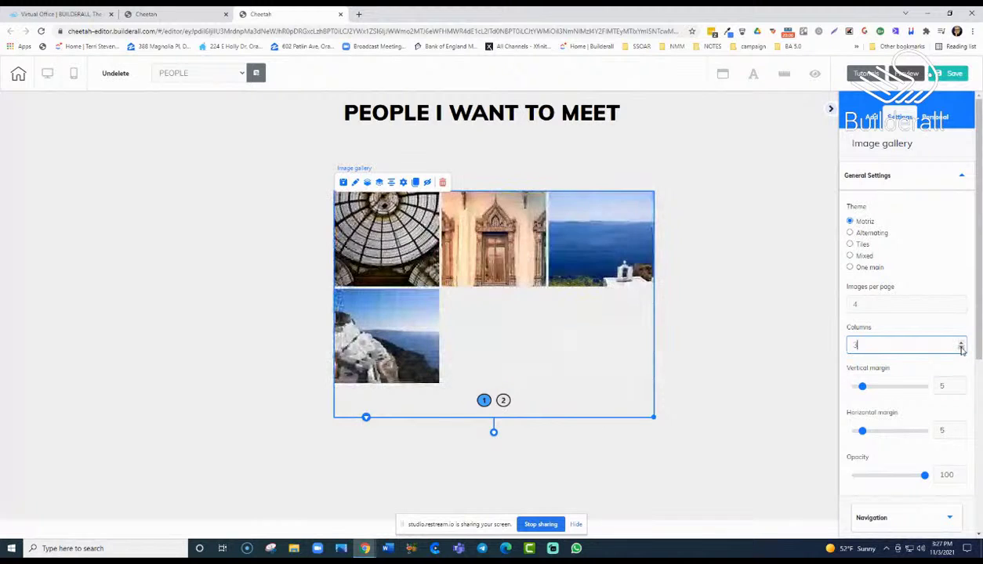
Reduce the gallery to 2 columns, try its opacity at 41, and raise the opacity to 97
{"action": "left_click", "coordinate": [961, 348]}
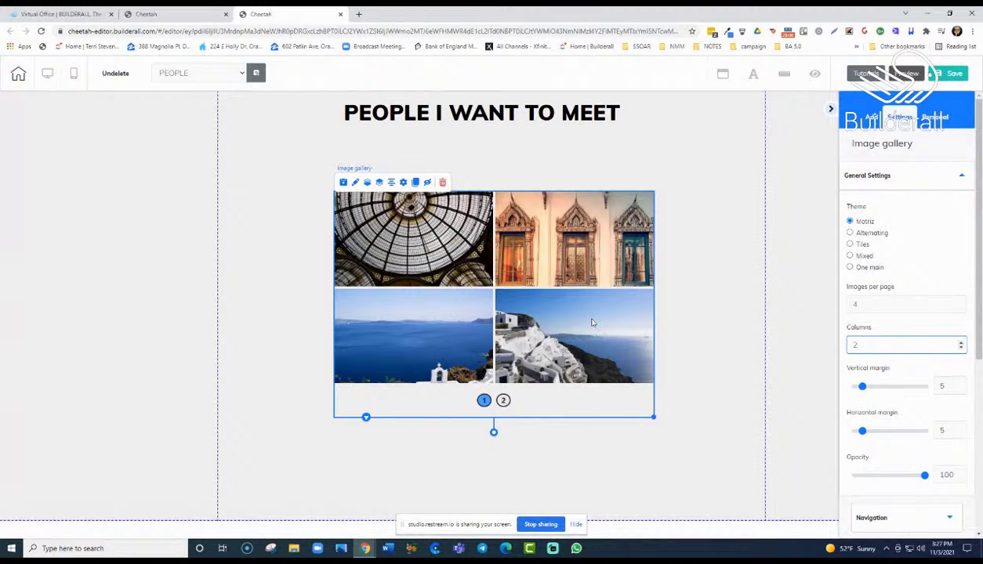
{"action": "left_click_drag", "start_coordinate": [925, 480], "coordinate": [885, 484]}
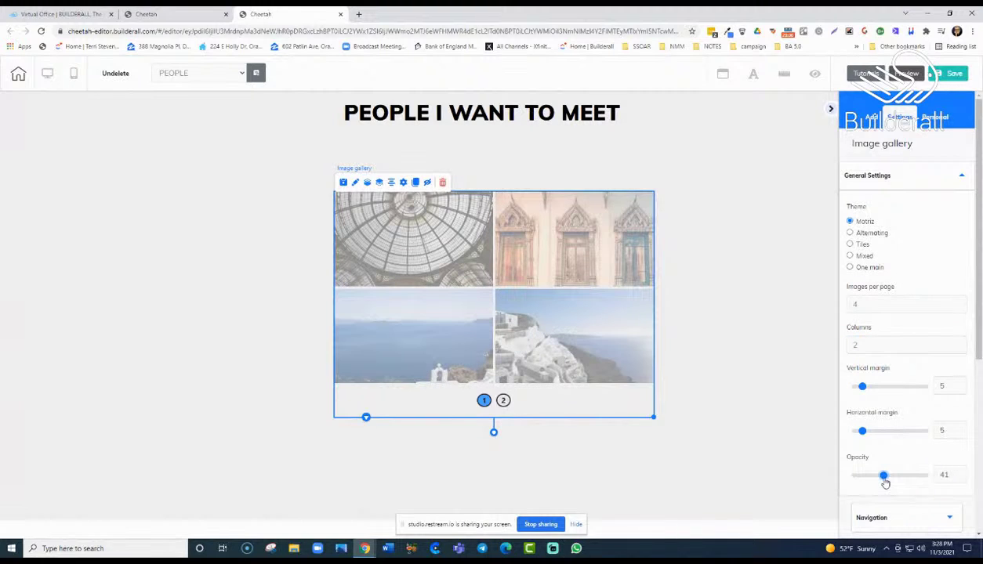
{"action": "left_click_drag", "start_coordinate": [885, 484], "coordinate": [924, 482]}
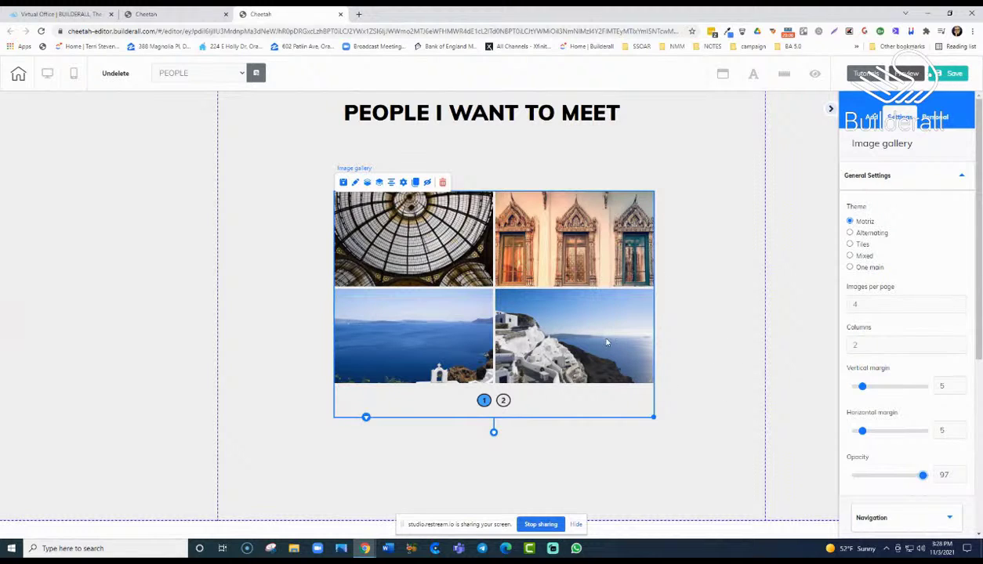
Review the gallery's navigation settings, switch numbered navigation off and on again, and open the minimum size settings
{"action": "left_click_drag", "start_coordinate": [975, 364], "coordinate": [964, 323]}
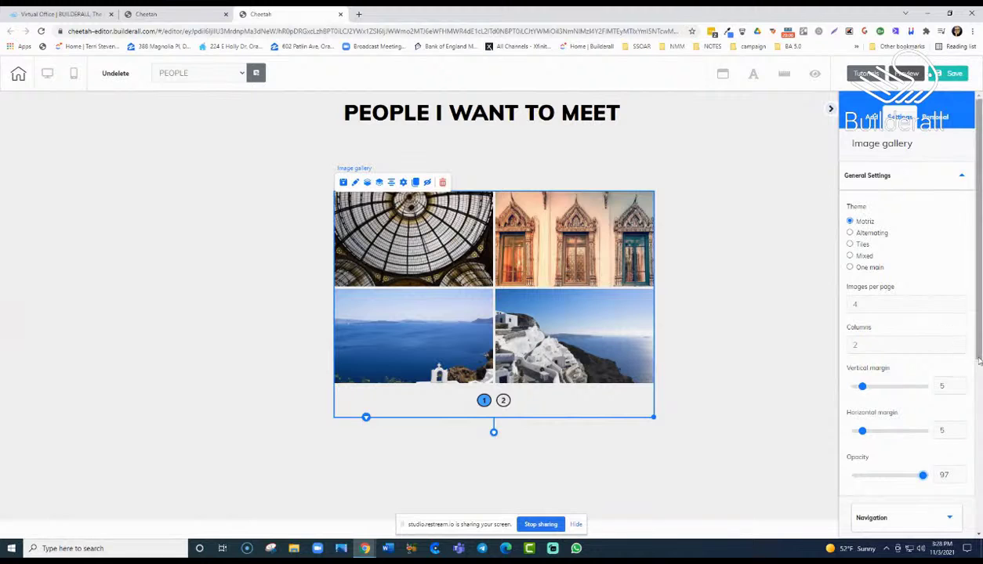
{"action": "left_click_drag", "start_coordinate": [979, 361], "coordinate": [979, 533]}
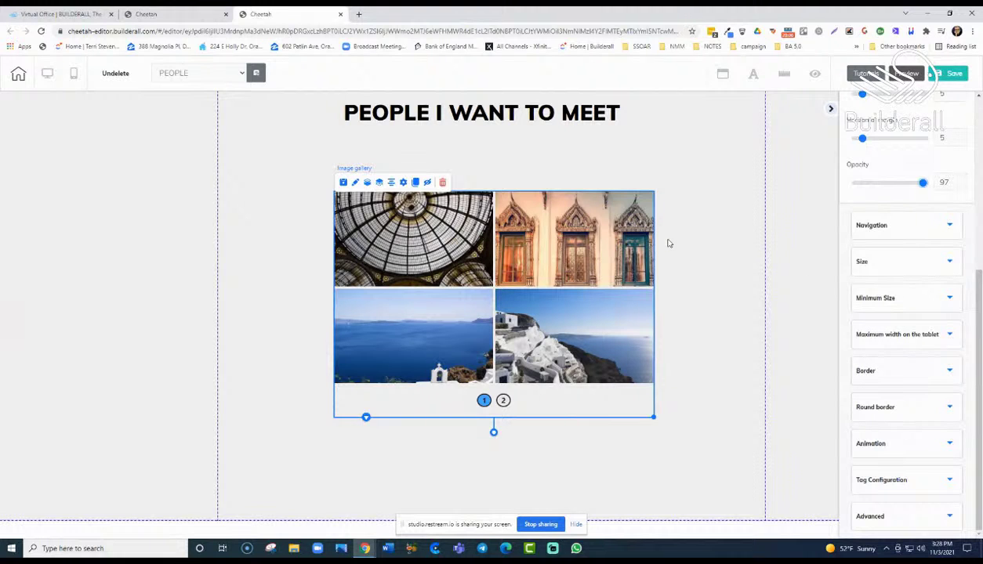
{"action": "left_click", "coordinate": [950, 227]}
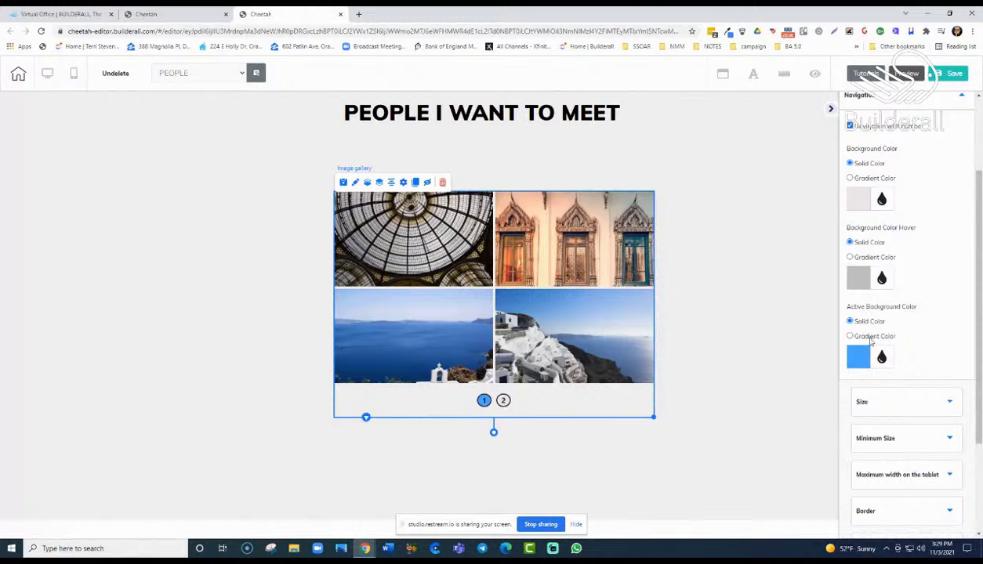
{"action": "left_click", "coordinate": [850, 127]}
{"action": "left_click", "coordinate": [851, 127]}
{"action": "scroll", "coordinate": [900, 329], "scroll_direction": "down", "scroll_amount": 2}
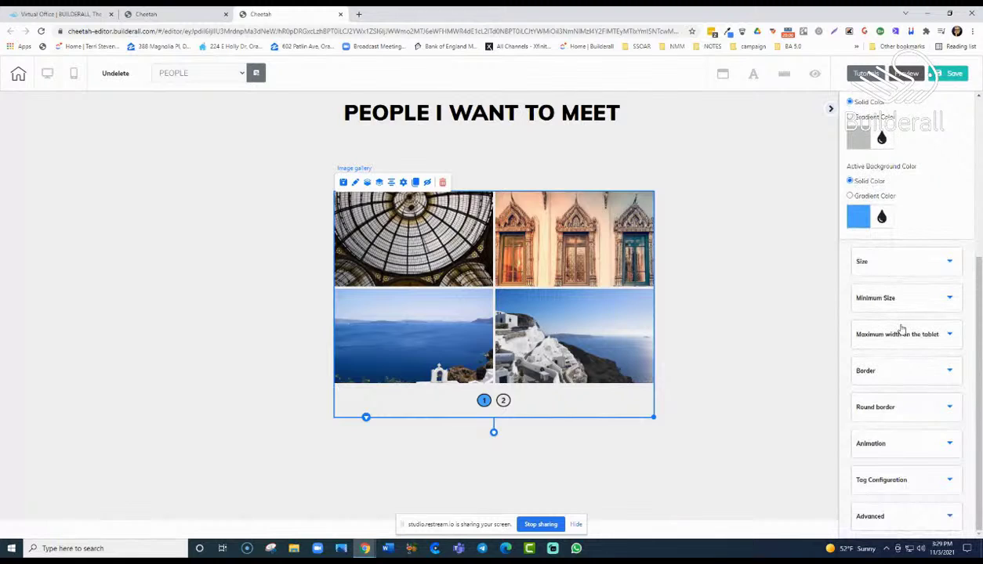
{"action": "left_click", "coordinate": [950, 298]}
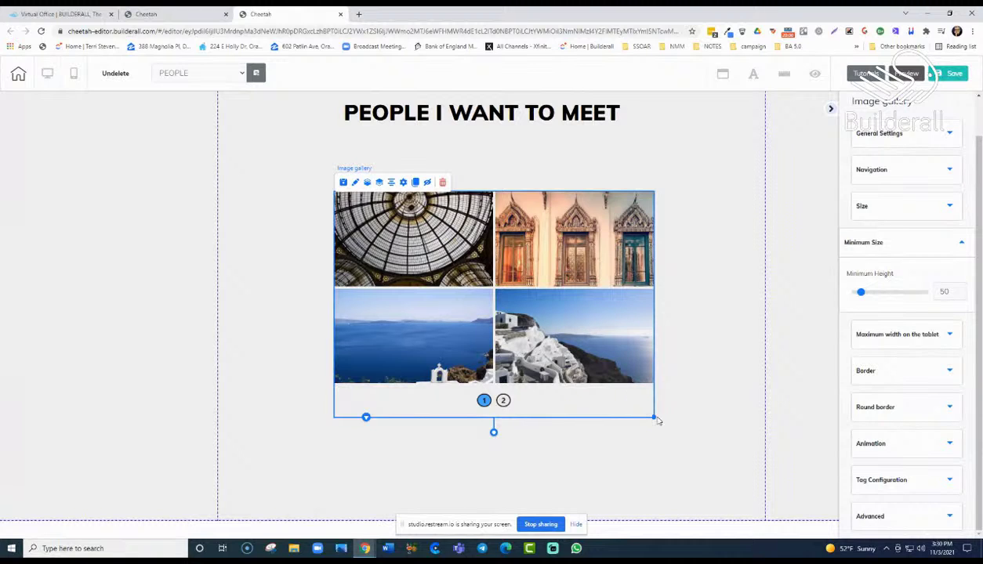
Enlarge the image gallery slightly and move it up close beneath the "PEOPLE I WANT TO MEET" heading
{"action": "left_click_drag", "start_coordinate": [653, 417], "coordinate": [682, 424]}
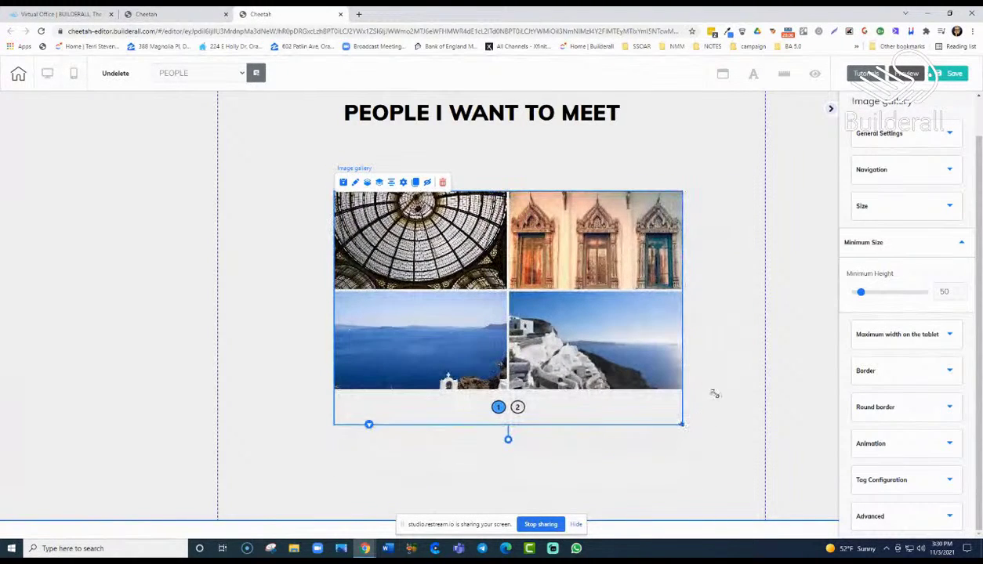
{"action": "left_click_drag", "start_coordinate": [552, 328], "coordinate": [549, 274]}
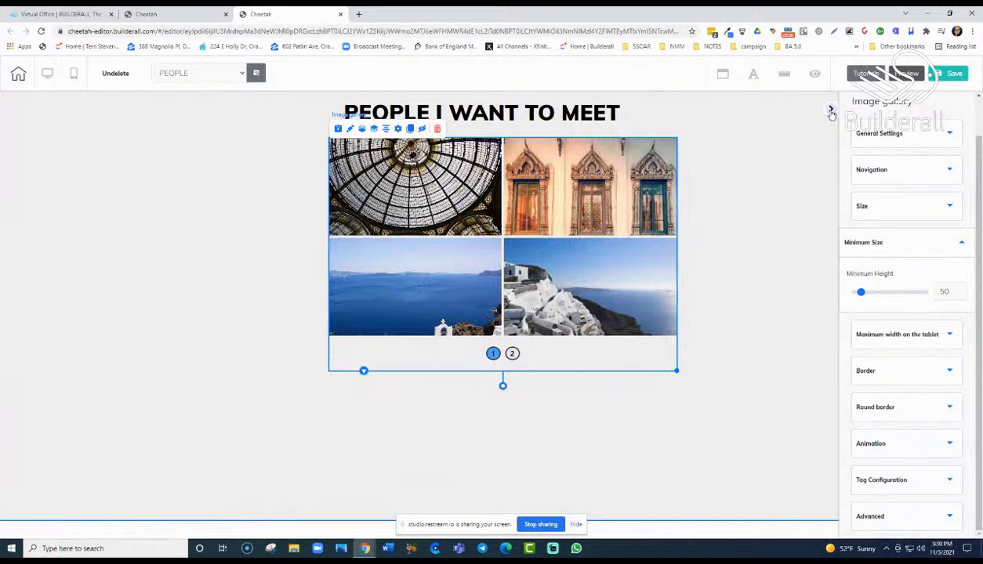
Hide and reopen the side panel, and look through the available gallery elements
{"action": "left_click", "coordinate": [830, 111]}
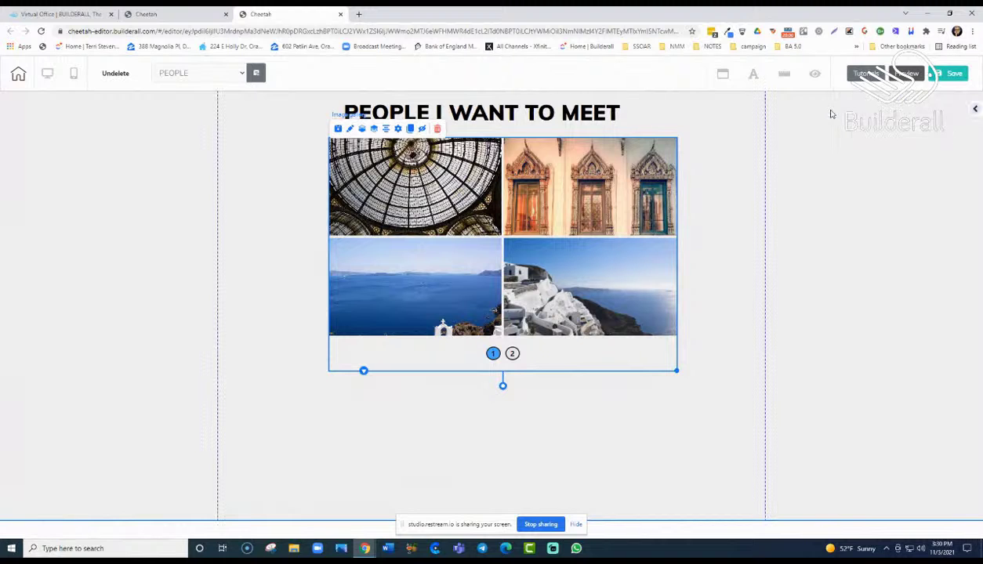
{"action": "left_click", "coordinate": [975, 112]}
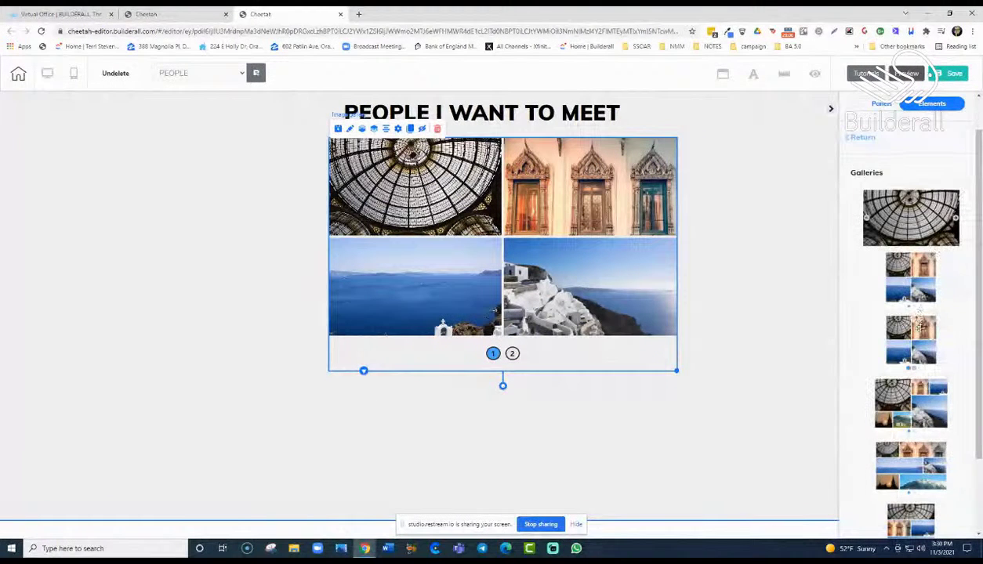
{"action": "scroll", "coordinate": [925, 331], "scroll_direction": "down", "scroll_amount": 2}
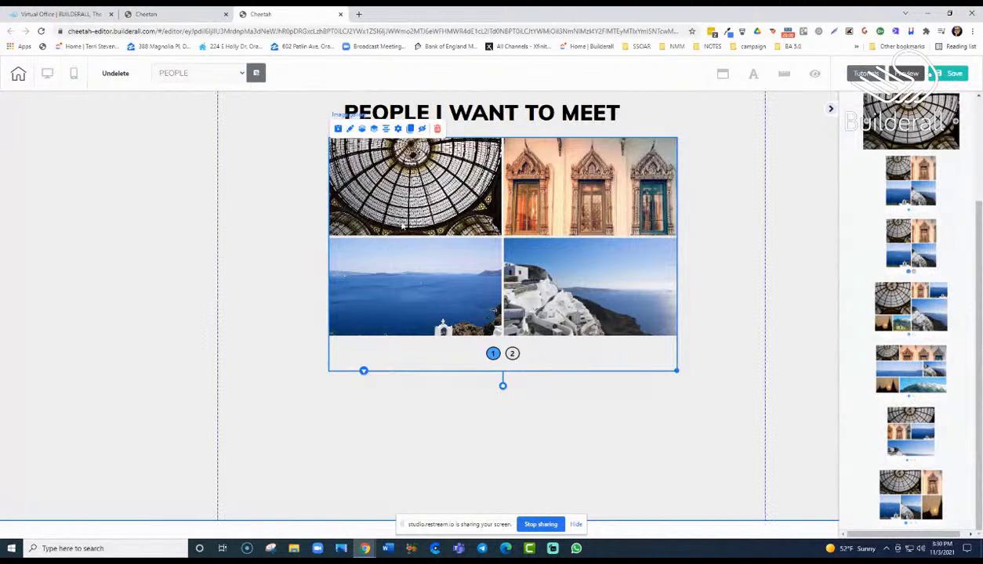
Reselect the gallery, try its Alternating and Mixed themes, and return it to the Matriz theme
{"action": "left_click", "coordinate": [559, 229]}
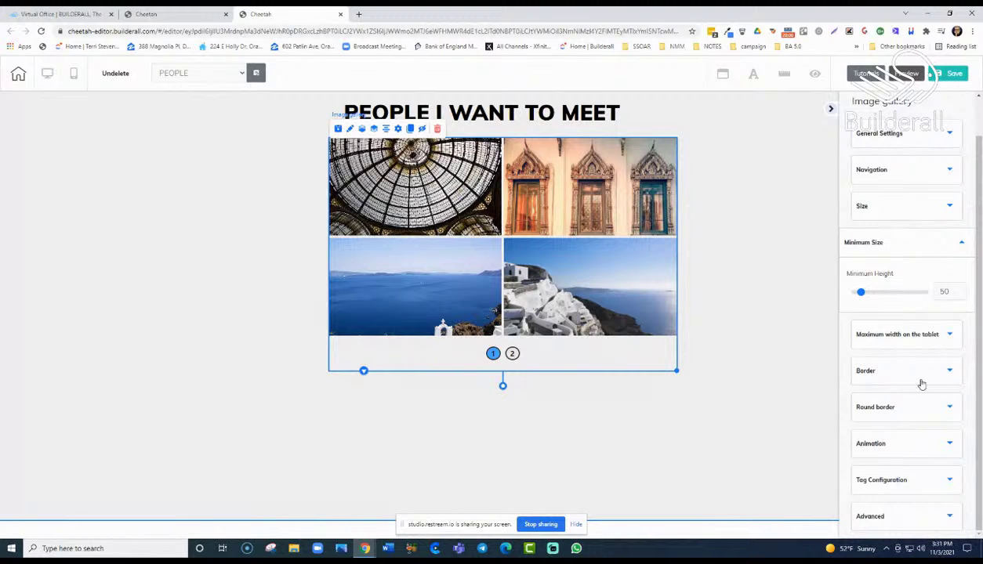
{"action": "left_click", "coordinate": [946, 139]}
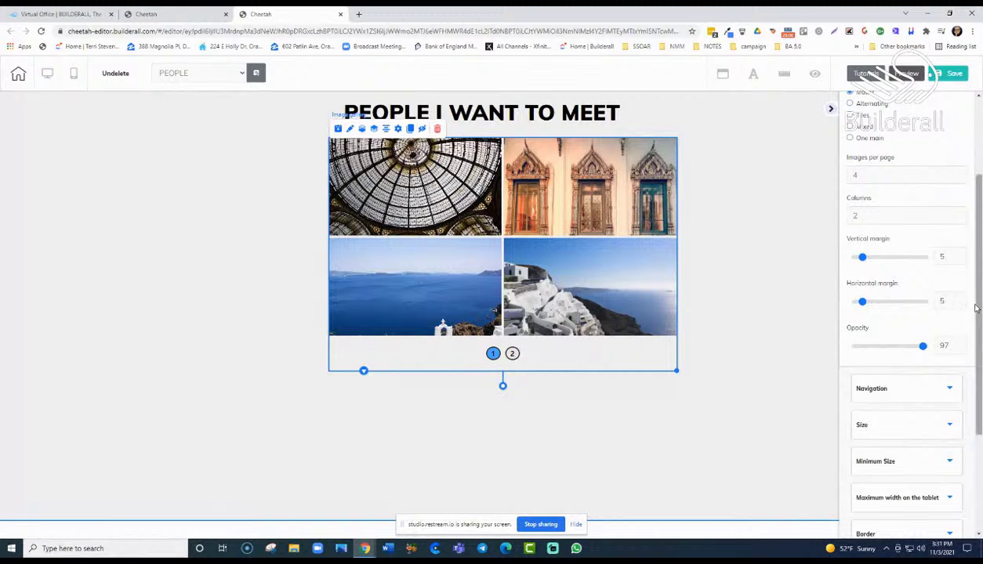
{"action": "left_click_drag", "start_coordinate": [979, 314], "coordinate": [979, 263]}
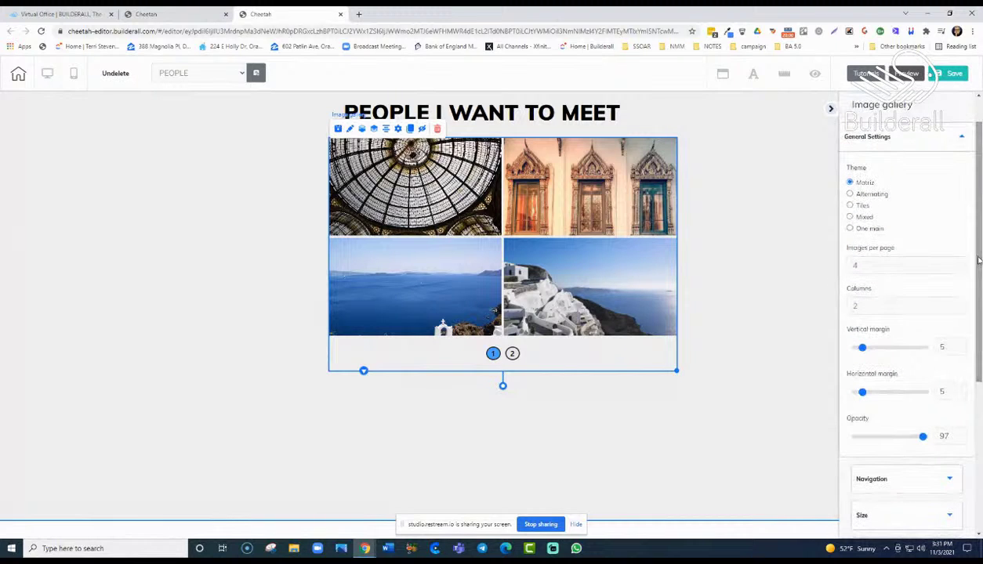
{"action": "left_click", "coordinate": [850, 195]}
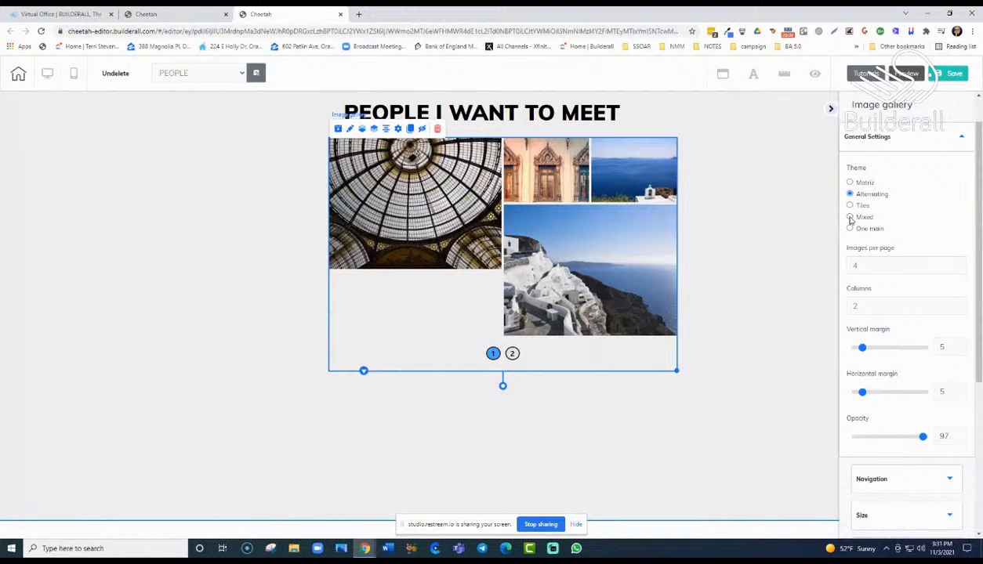
{"action": "left_click", "coordinate": [851, 217]}
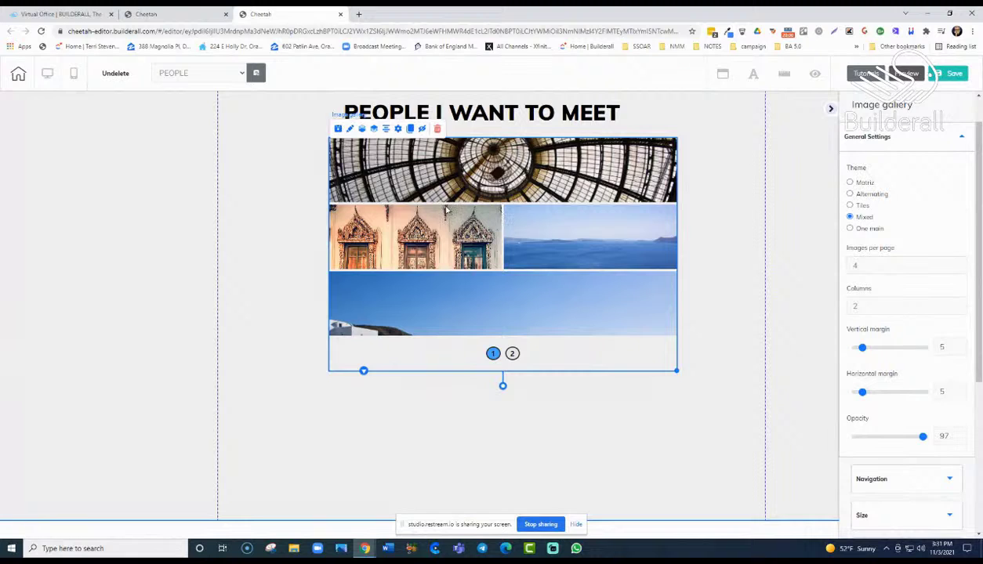
{"action": "left_click", "coordinate": [695, 185]}
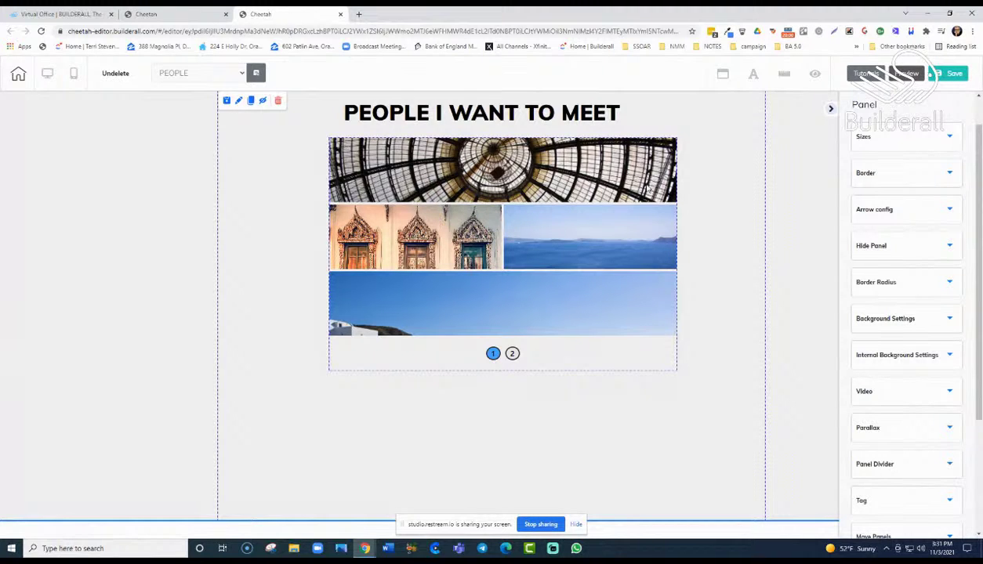
{"action": "left_click", "coordinate": [584, 198]}
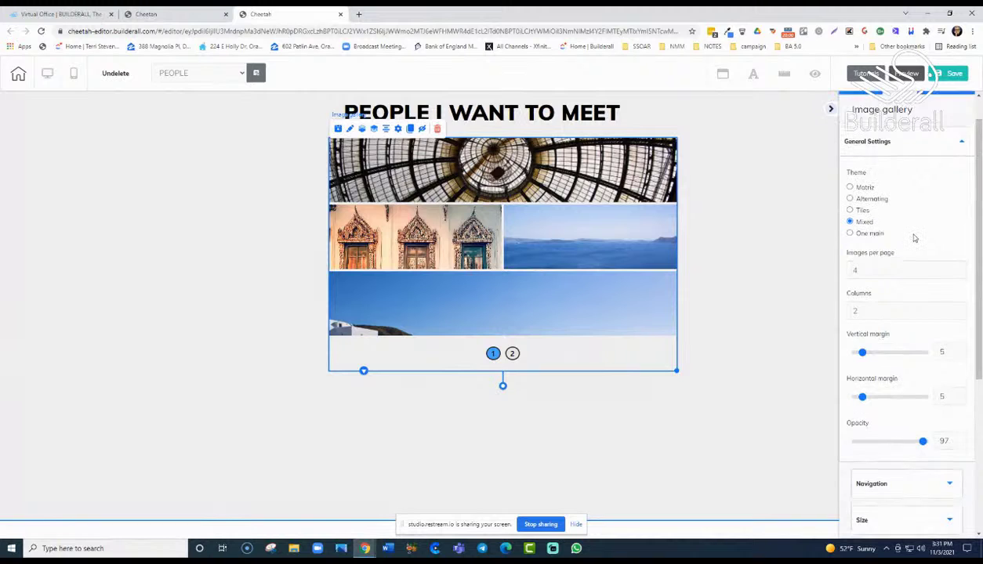
{"action": "left_click", "coordinate": [851, 222]}
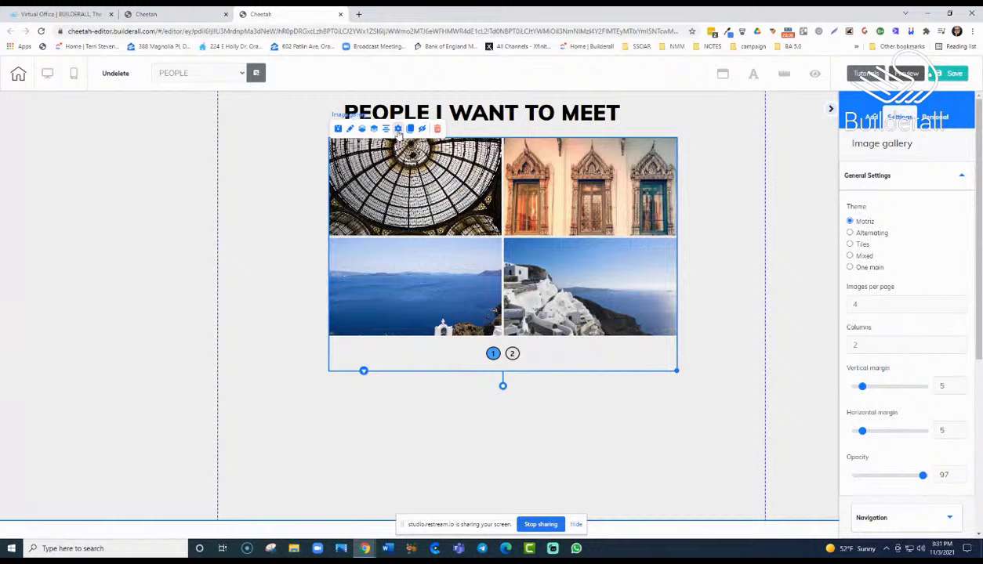
Remove six sample images from the gallery, keeping only the glass dome and the ornate windows
{"action": "left_click", "coordinate": [398, 130]}
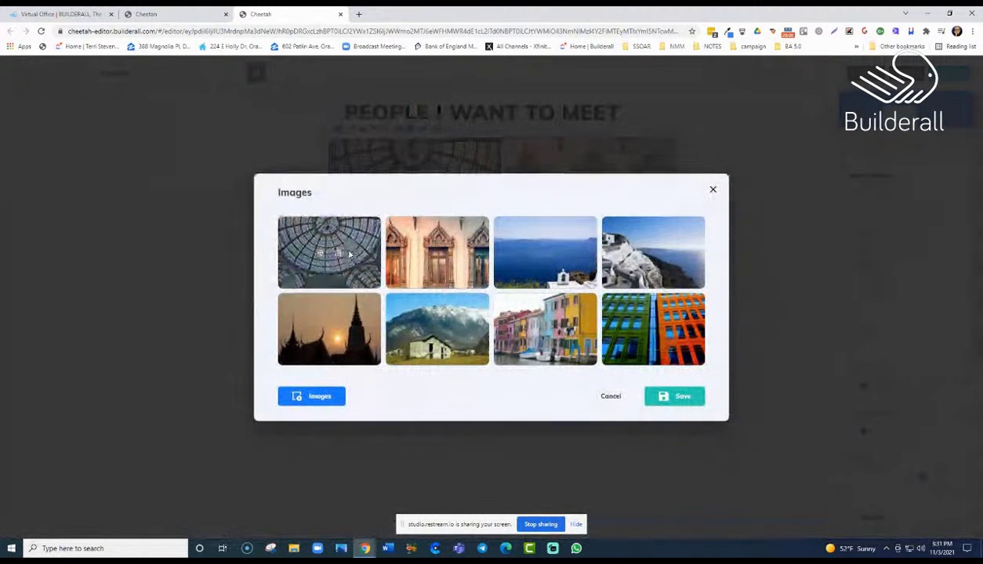
{"action": "left_click", "coordinate": [661, 332]}
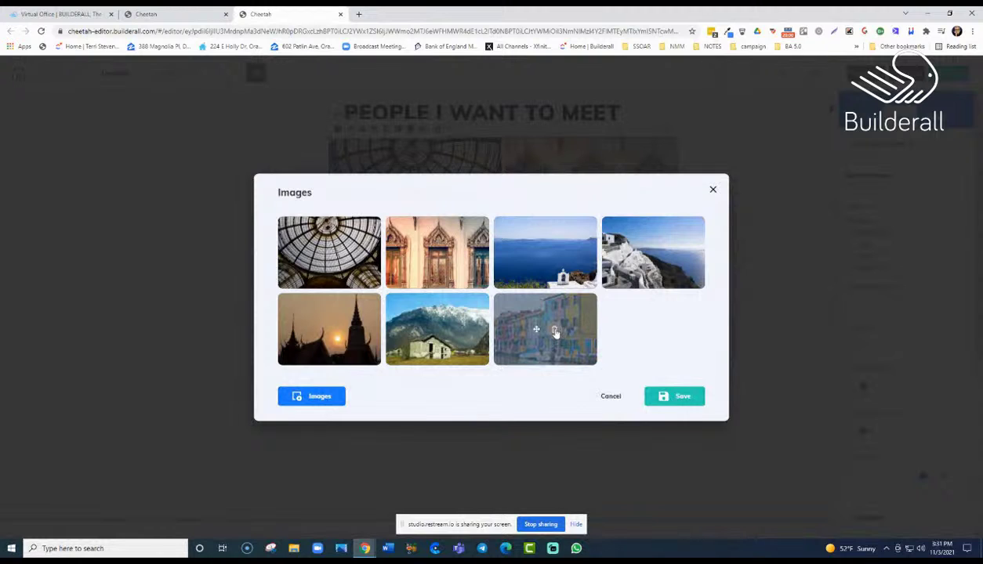
{"action": "left_click", "coordinate": [555, 333]}
{"action": "left_click", "coordinate": [444, 330]}
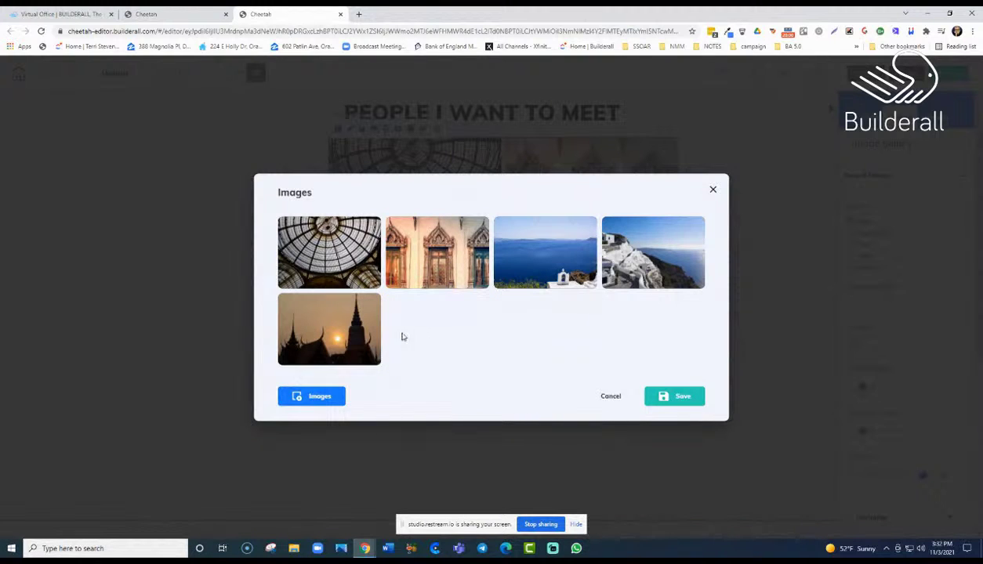
{"action": "left_click", "coordinate": [329, 333]}
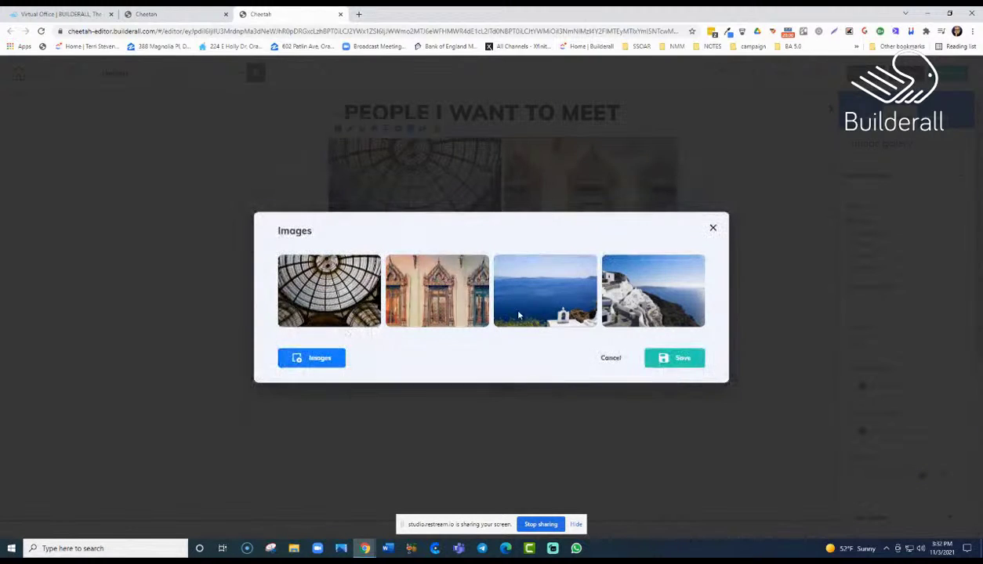
{"action": "left_click", "coordinate": [663, 293]}
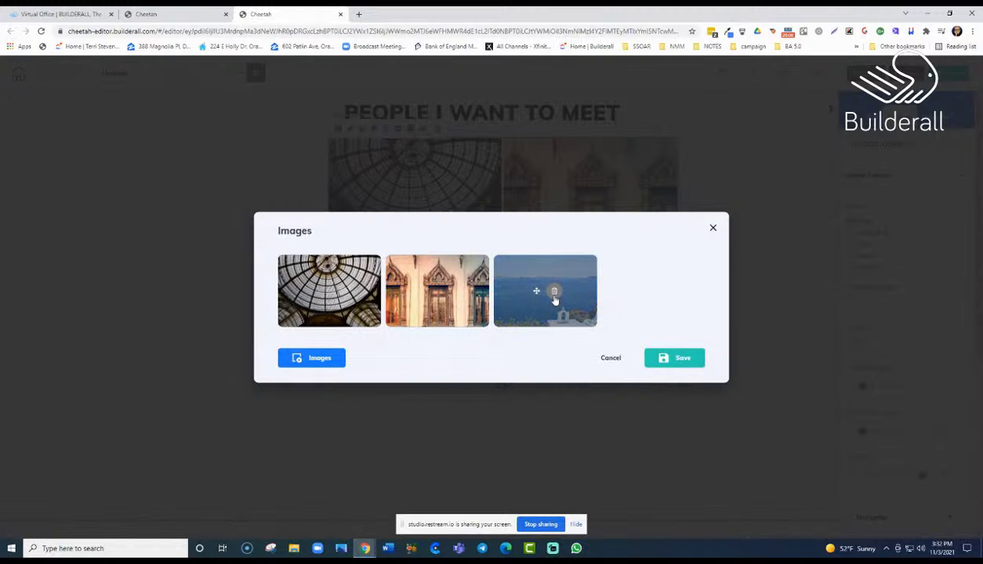
{"action": "left_click", "coordinate": [554, 291]}
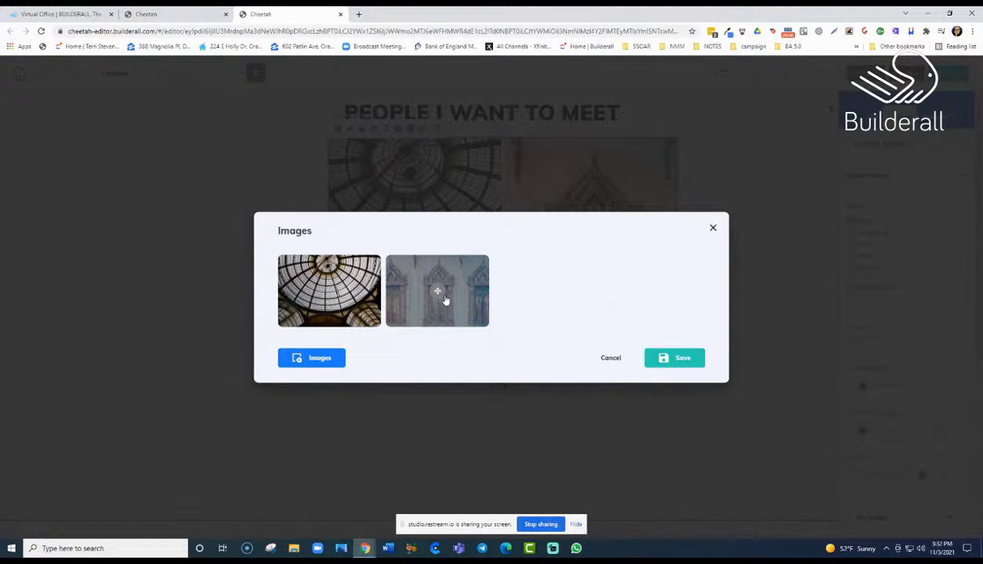
Add the user-file portraits of the man in the black beanie and the woman with long brown hair to the gallery images
{"action": "left_click", "coordinate": [324, 359]}
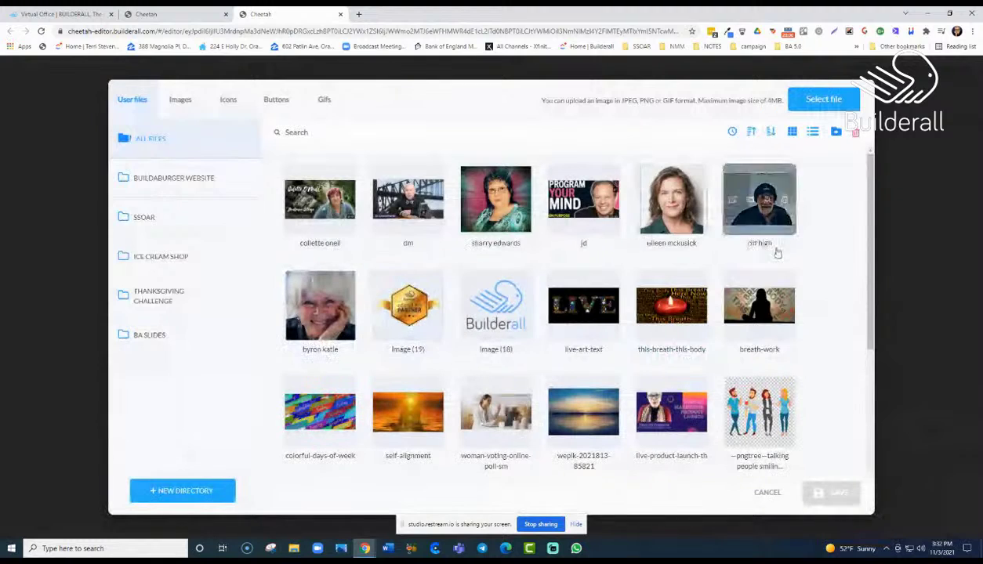
{"action": "left_click", "coordinate": [754, 220]}
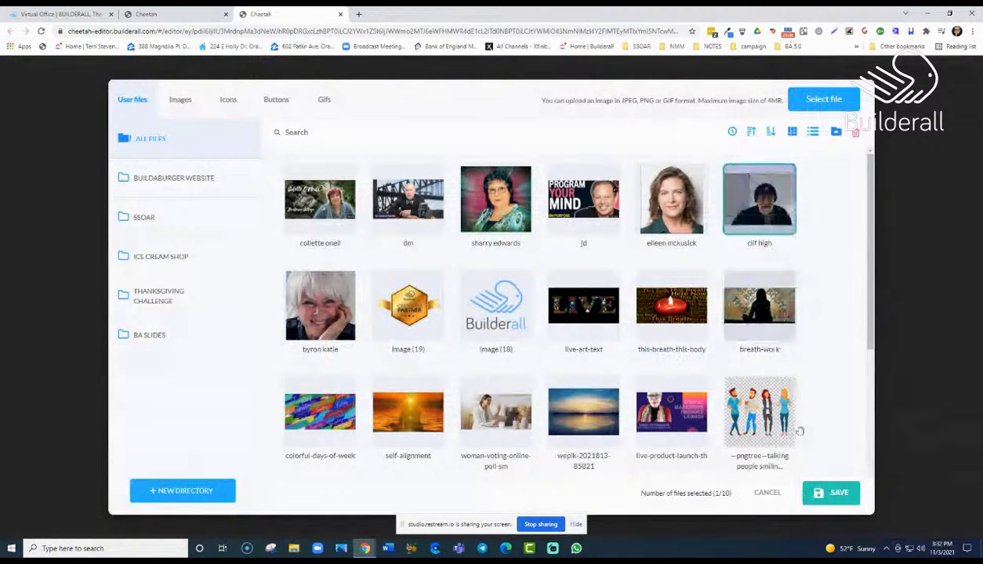
{"action": "left_click", "coordinate": [833, 494]}
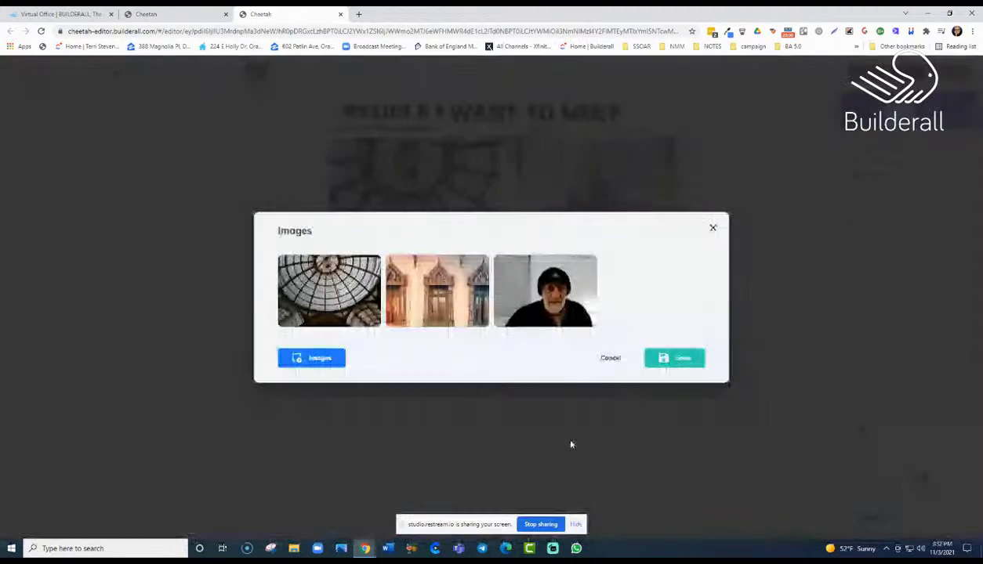
{"action": "left_click", "coordinate": [340, 361]}
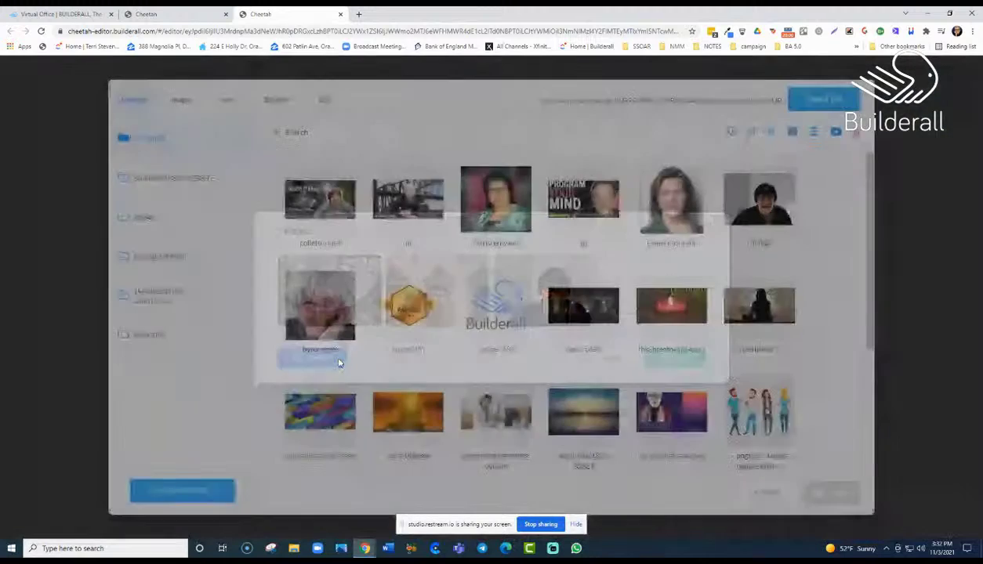
{"action": "left_click", "coordinate": [688, 230]}
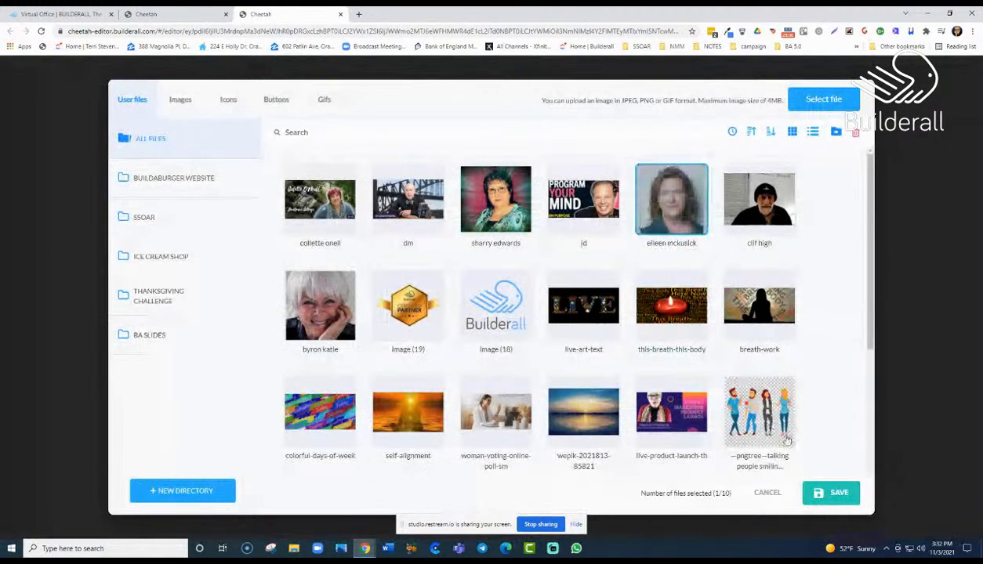
{"action": "left_click", "coordinate": [833, 492]}
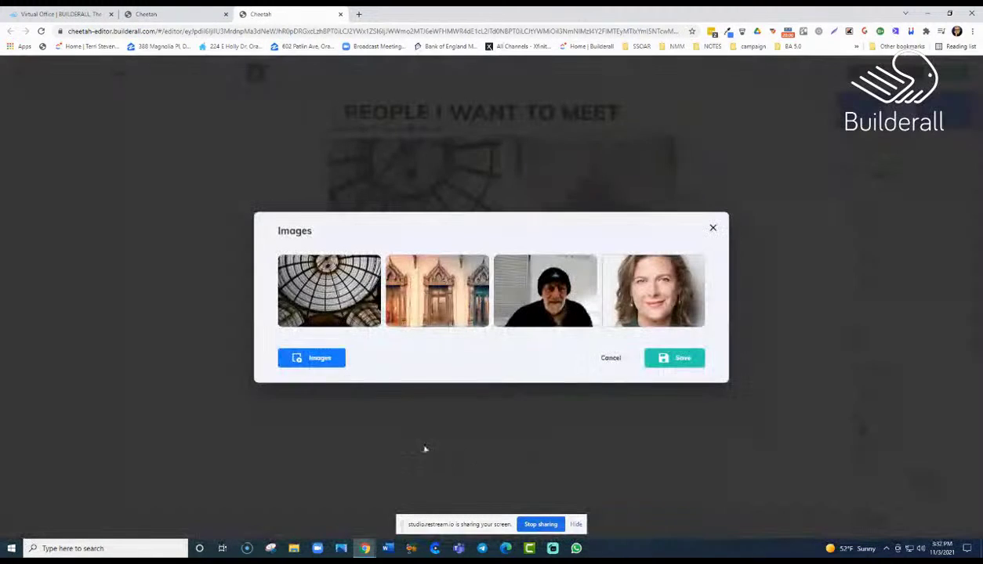
Add the user-file "Program Your Mind" image and the portrait of the dark-haired woman with glasses to the gallery images
{"action": "left_click", "coordinate": [335, 365]}
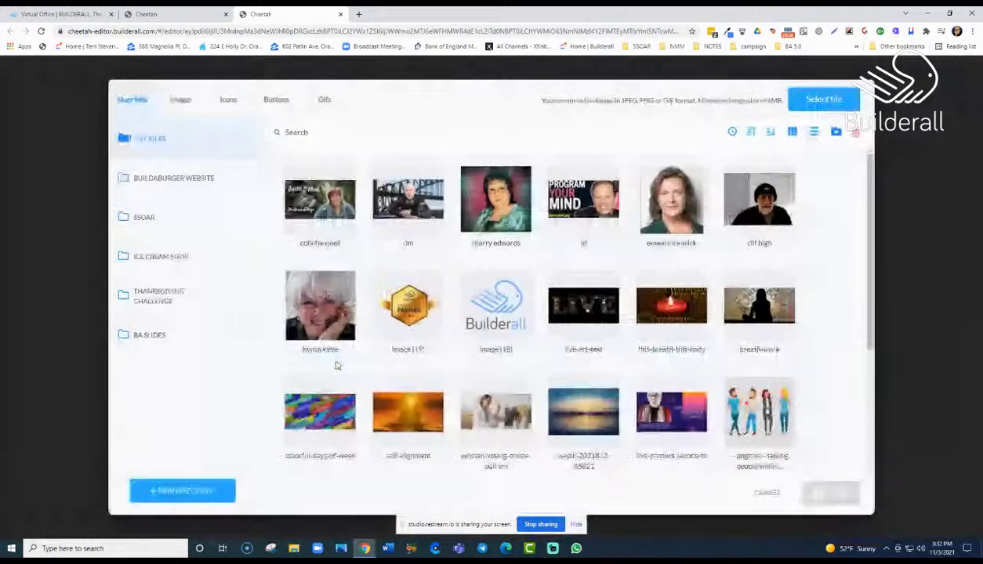
{"action": "left_click", "coordinate": [583, 205]}
{"action": "left_click", "coordinate": [757, 414]}
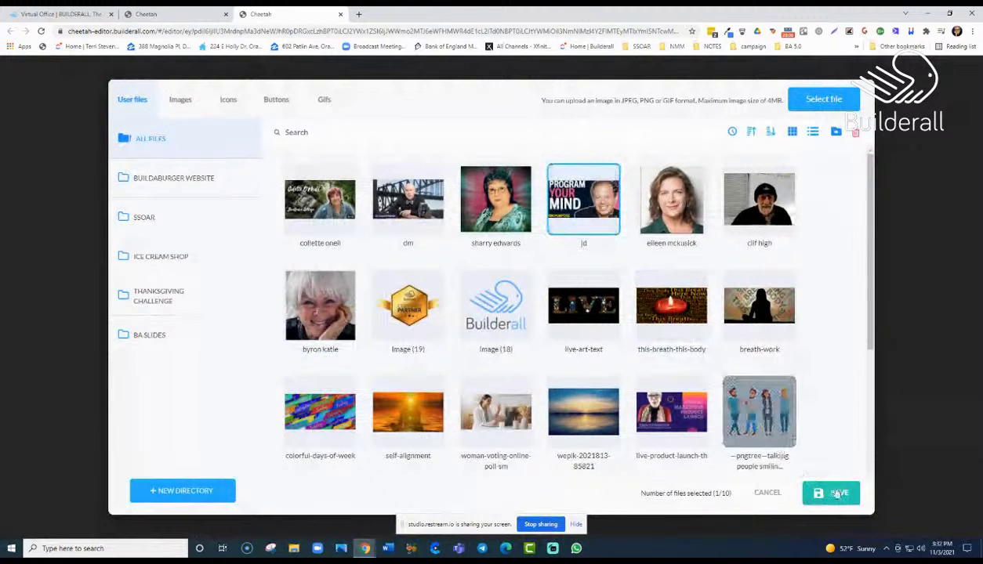
{"action": "left_click", "coordinate": [834, 493]}
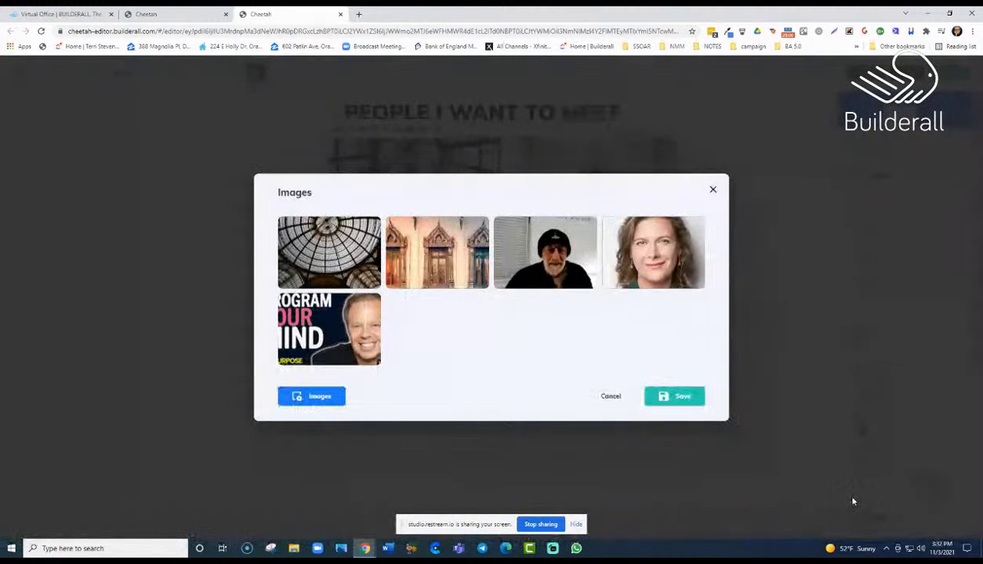
{"action": "left_click", "coordinate": [327, 397]}
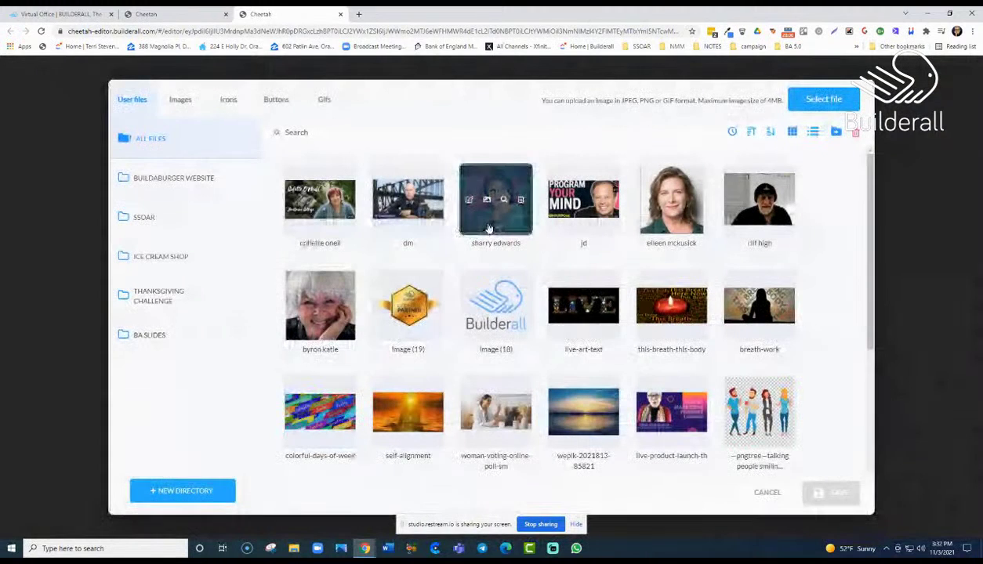
{"action": "left_click", "coordinate": [495, 200]}
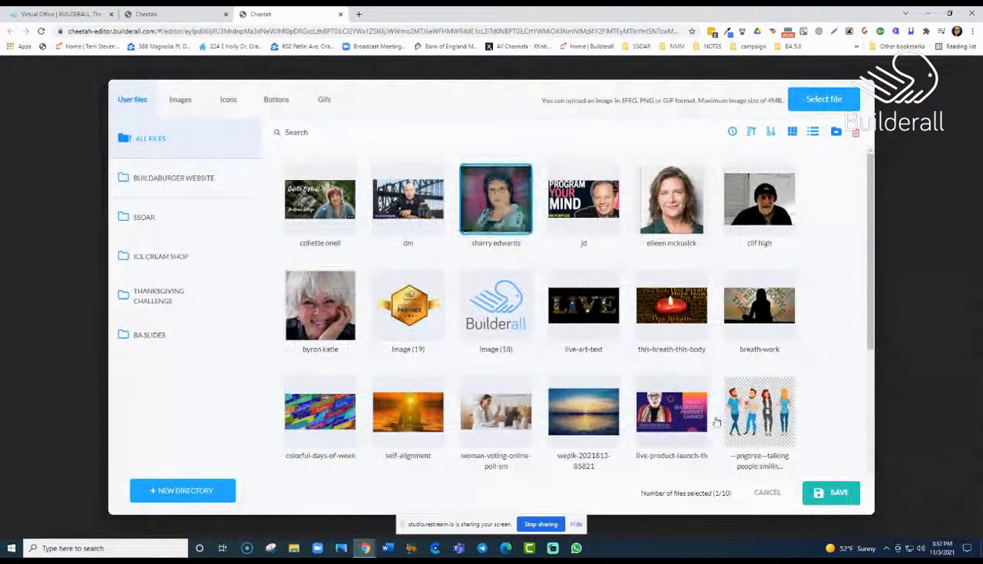
{"action": "left_click", "coordinate": [829, 499]}
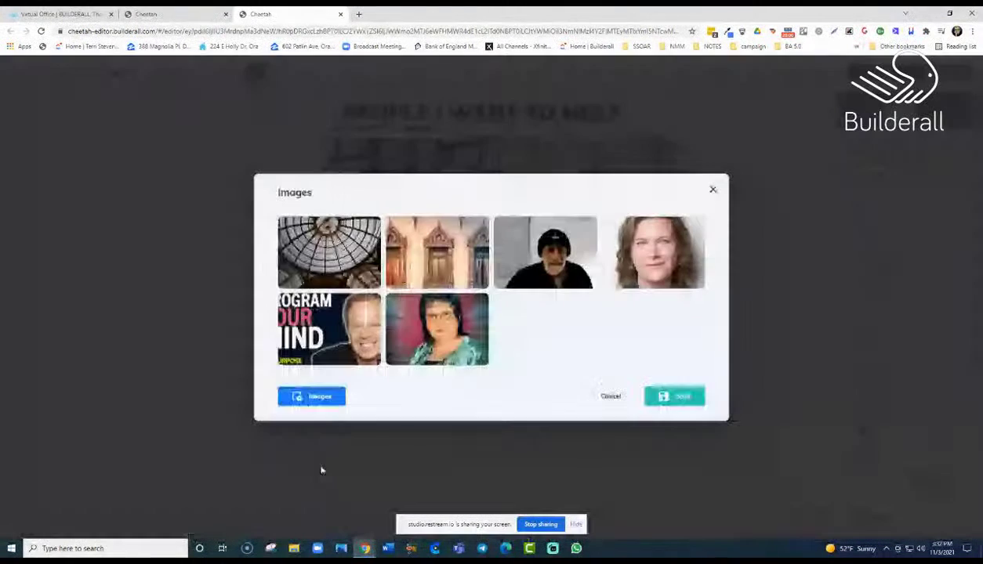
Add the user-file photos of the bald man in the bow tie and the red-haired woman in the scarf to the gallery images
{"action": "left_click", "coordinate": [328, 398]}
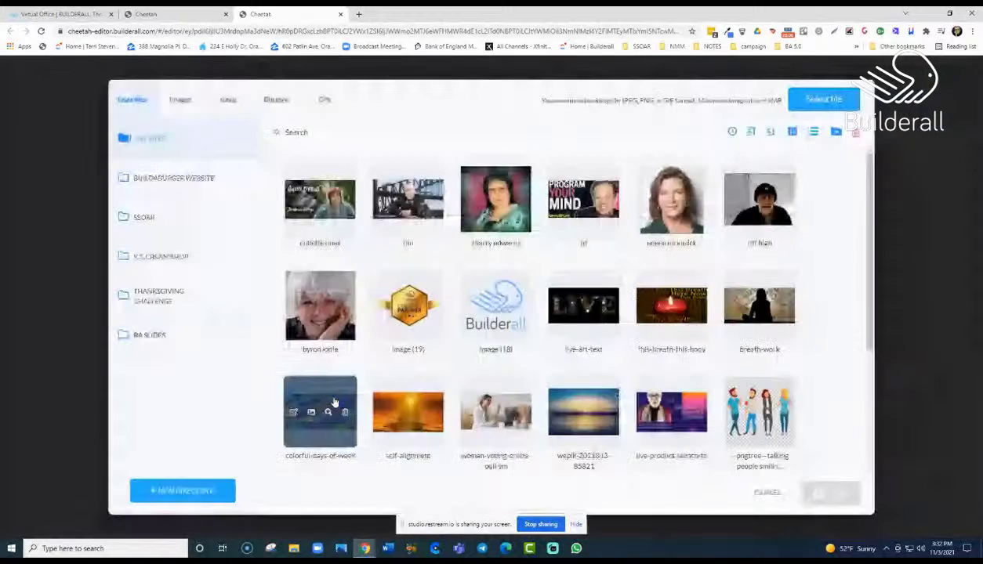
{"action": "left_click", "coordinate": [408, 200]}
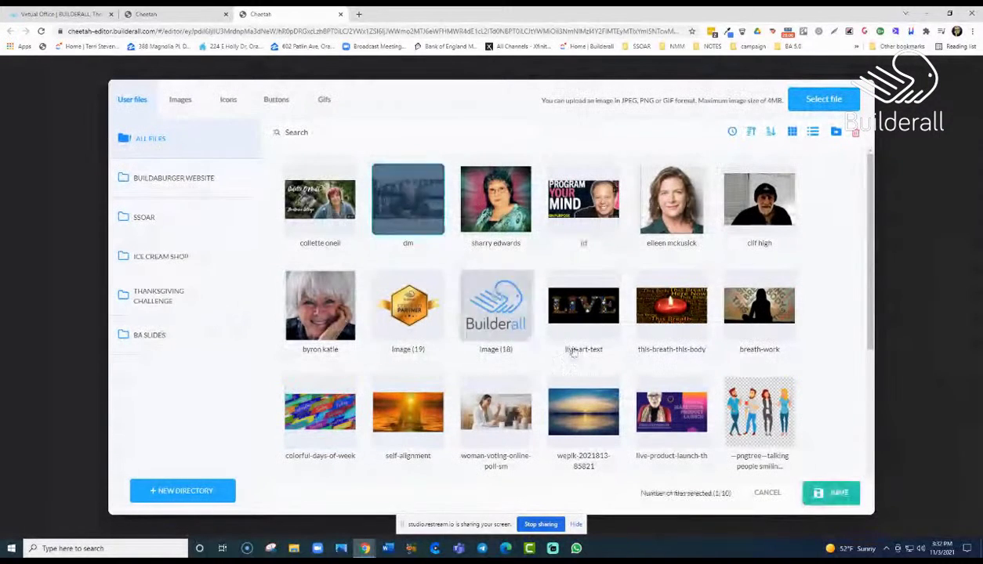
{"action": "left_click", "coordinate": [845, 502]}
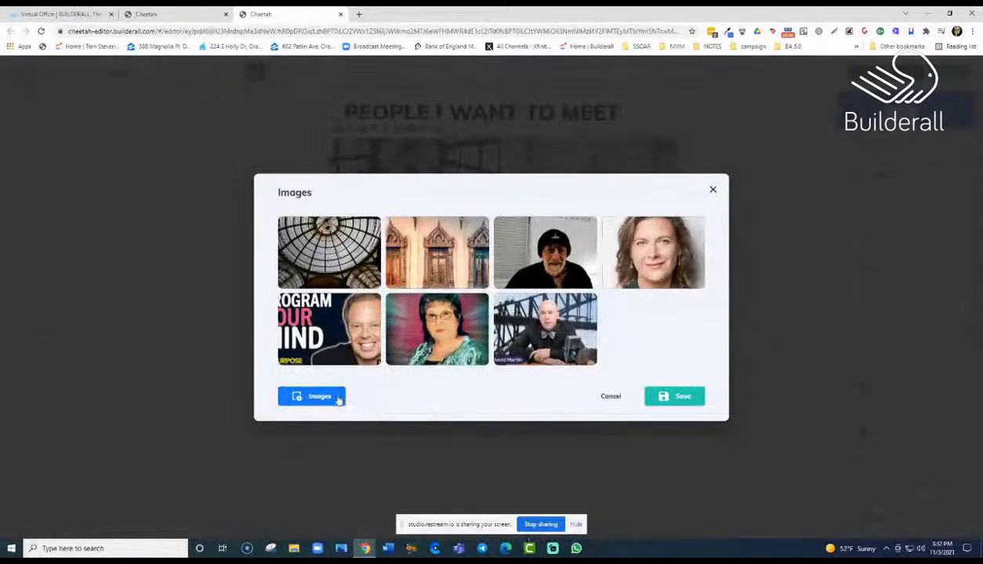
{"action": "left_click", "coordinate": [333, 397]}
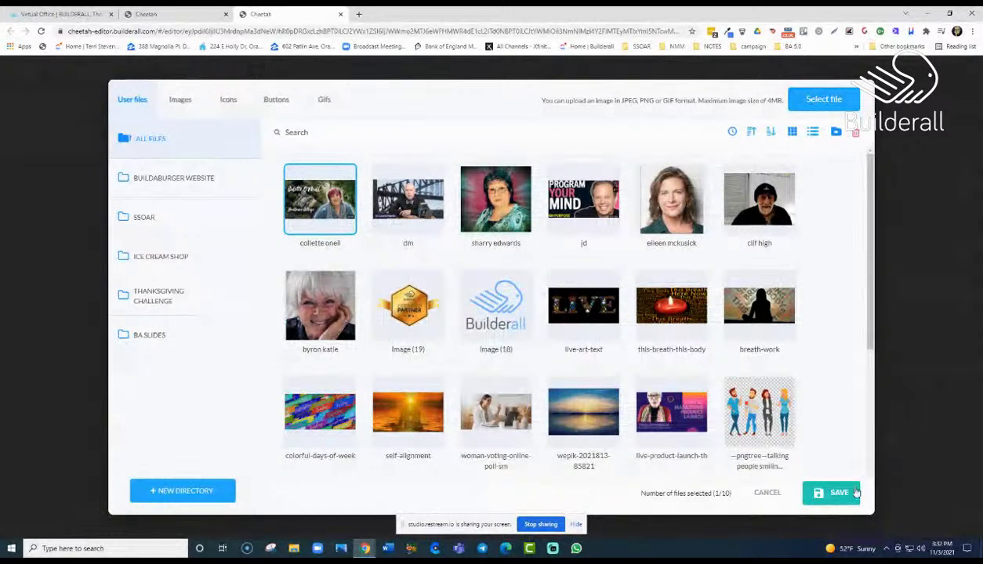
{"action": "left_click", "coordinate": [856, 493]}
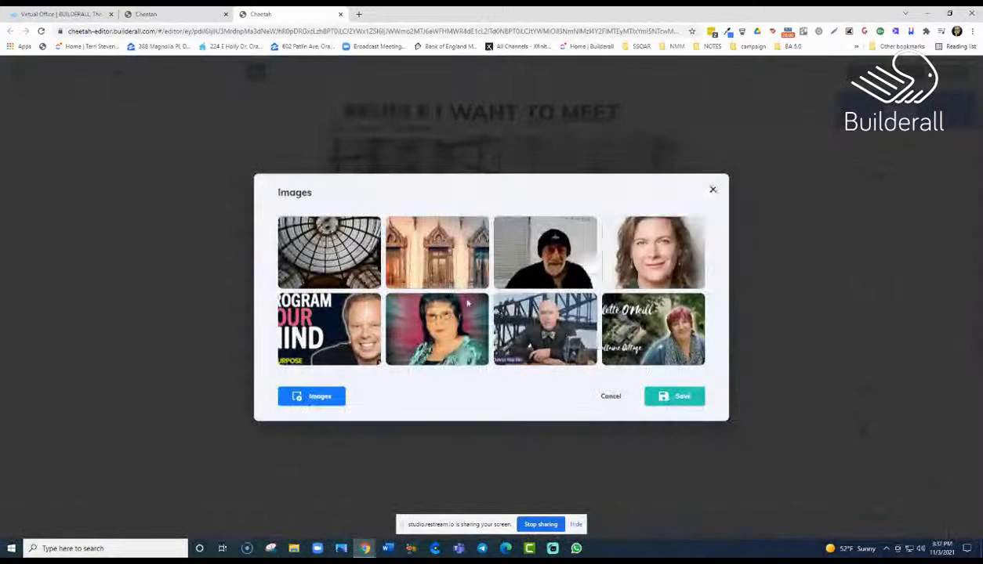
Remove the ornate windows and glass dome sample images, and save the gallery's image set
{"action": "left_click", "coordinate": [444, 257]}
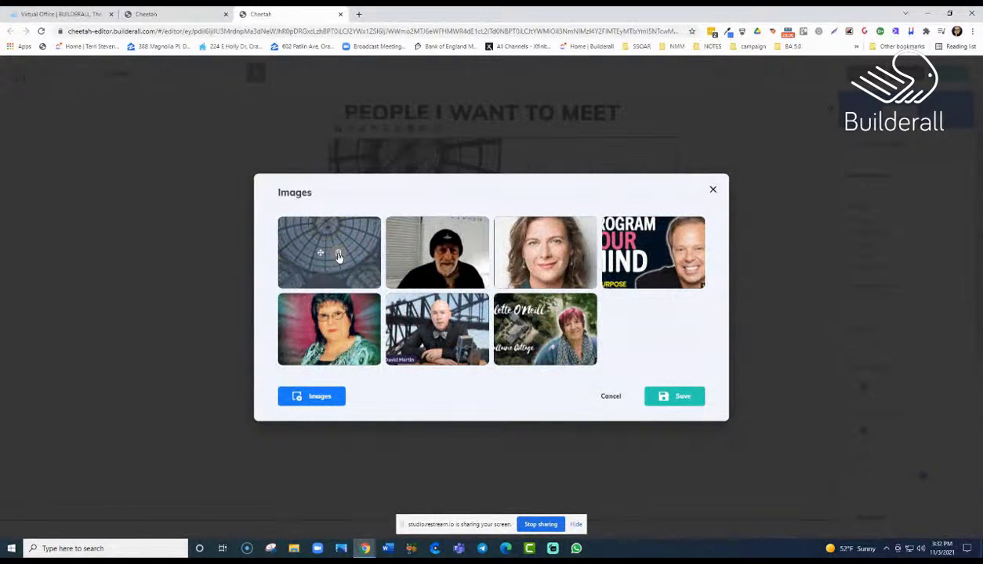
{"action": "left_click", "coordinate": [339, 257]}
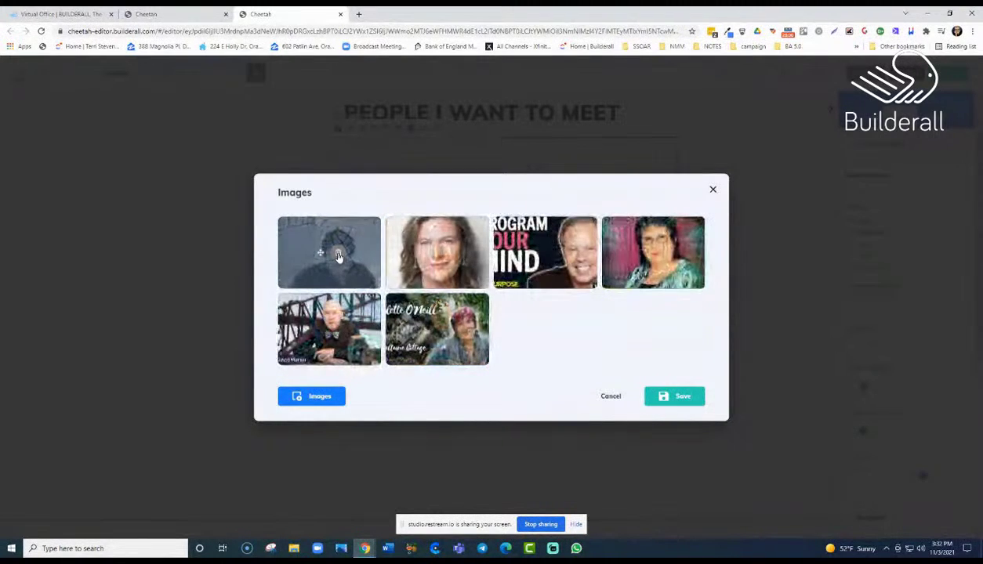
{"action": "left_click", "coordinate": [682, 397]}
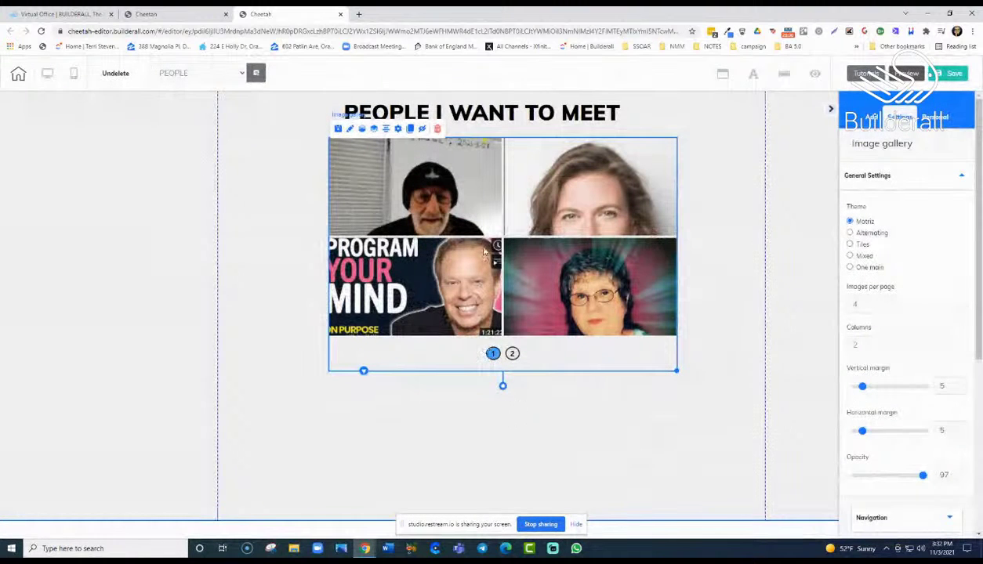
Try the Mixed theme on the gallery, enlarging it to most of the content width and repositioning it under the heading
{"action": "left_click", "coordinate": [850, 257]}
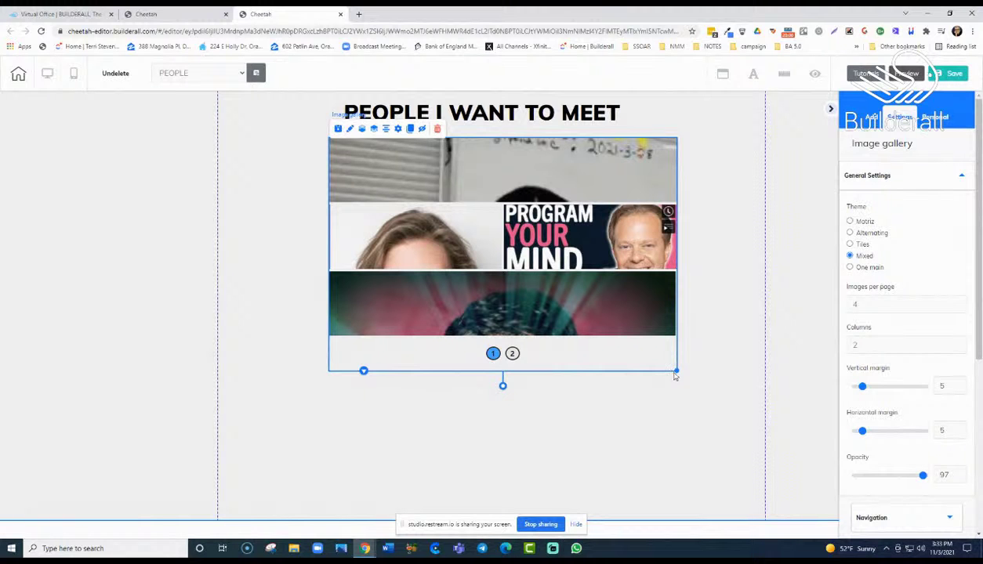
{"action": "left_click_drag", "start_coordinate": [678, 372], "coordinate": [761, 512]}
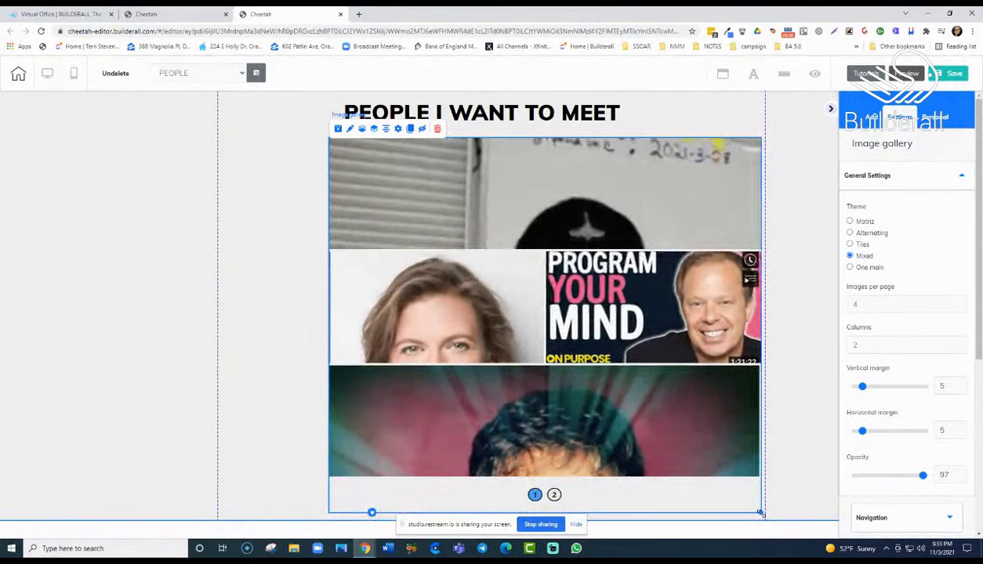
{"action": "left_click_drag", "start_coordinate": [697, 342], "coordinate": [595, 338]}
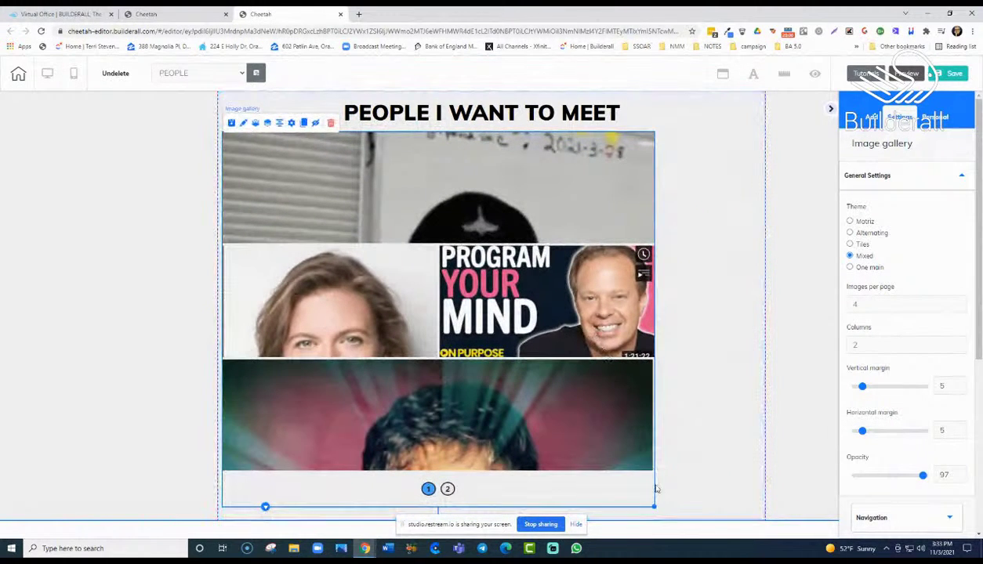
{"action": "left_click_drag", "start_coordinate": [655, 508], "coordinate": [684, 531]}
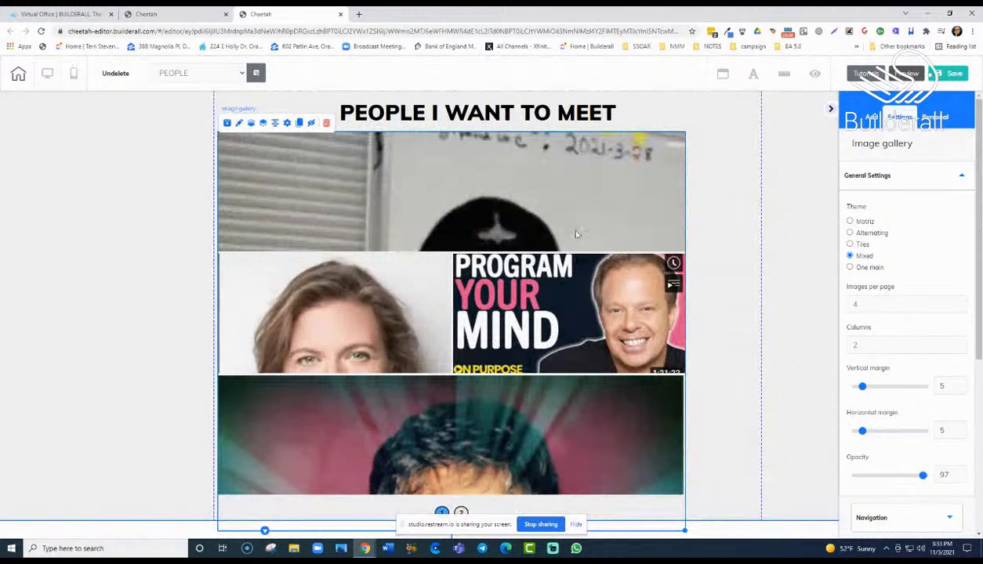
{"action": "left_click_drag", "start_coordinate": [563, 225], "coordinate": [612, 224]}
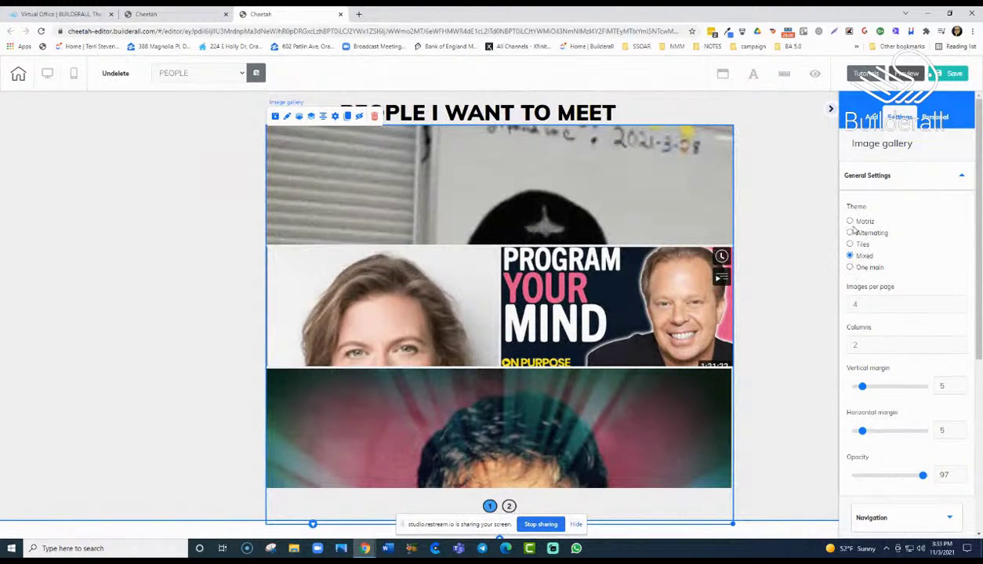
Return the gallery to the Matriz theme, reduce its size, and show its second page of images
{"action": "left_click", "coordinate": [851, 223]}
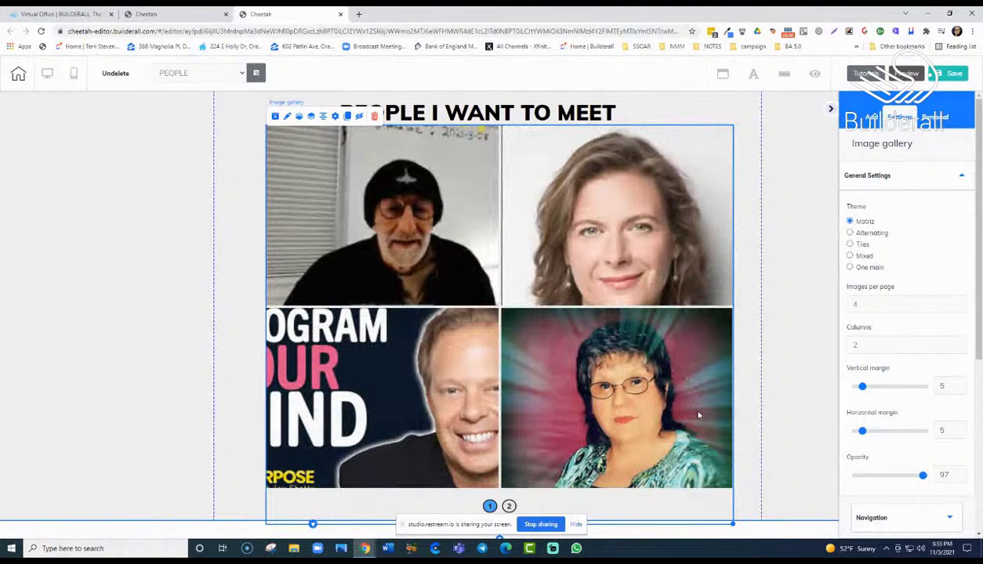
{"action": "left_click_drag", "start_coordinate": [731, 524], "coordinate": [653, 468]}
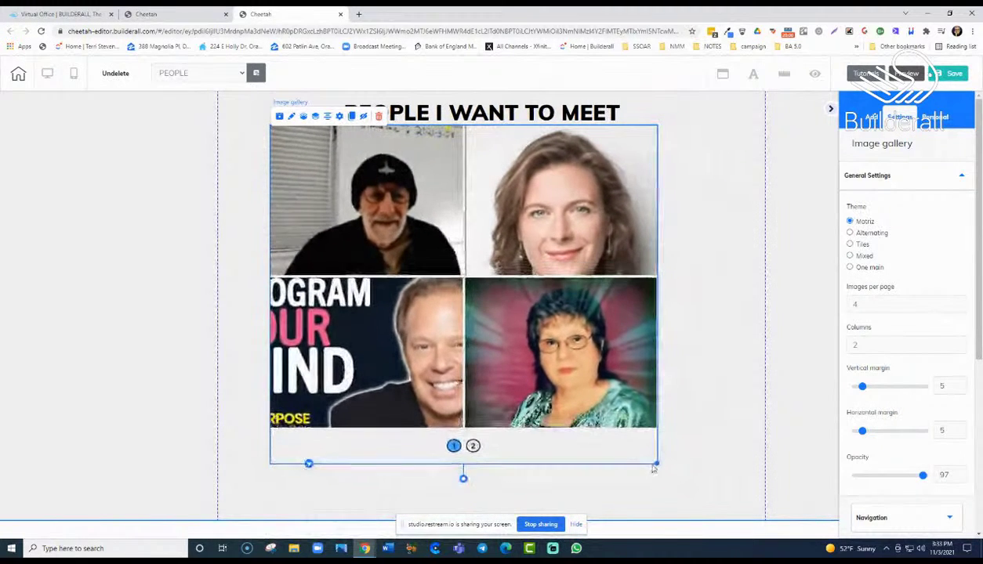
{"action": "left_click", "coordinate": [473, 447]}
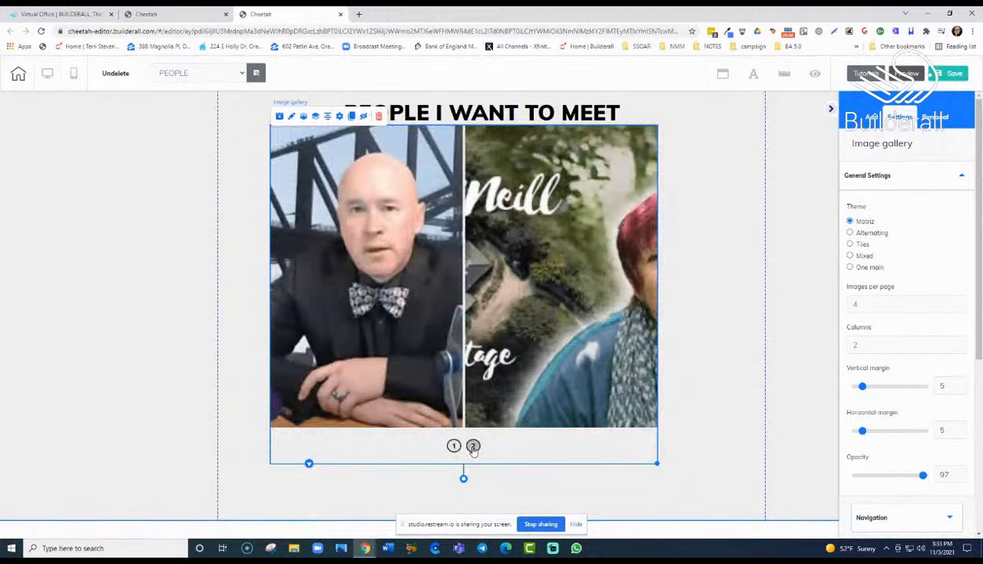
Place the gallery just below the heading, widen it to the full content width, and increase its height with its first page shown
{"action": "left_click_drag", "start_coordinate": [657, 465], "coordinate": [763, 464]}
{"action": "left_click_drag", "start_coordinate": [641, 368], "coordinate": [592, 391]}
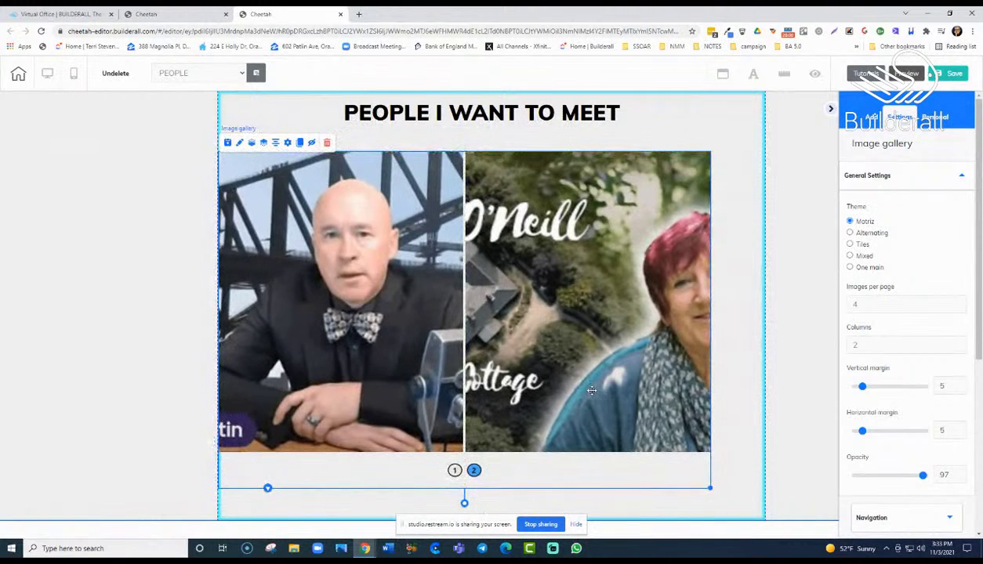
{"action": "left_click_drag", "start_coordinate": [709, 488], "coordinate": [764, 469]}
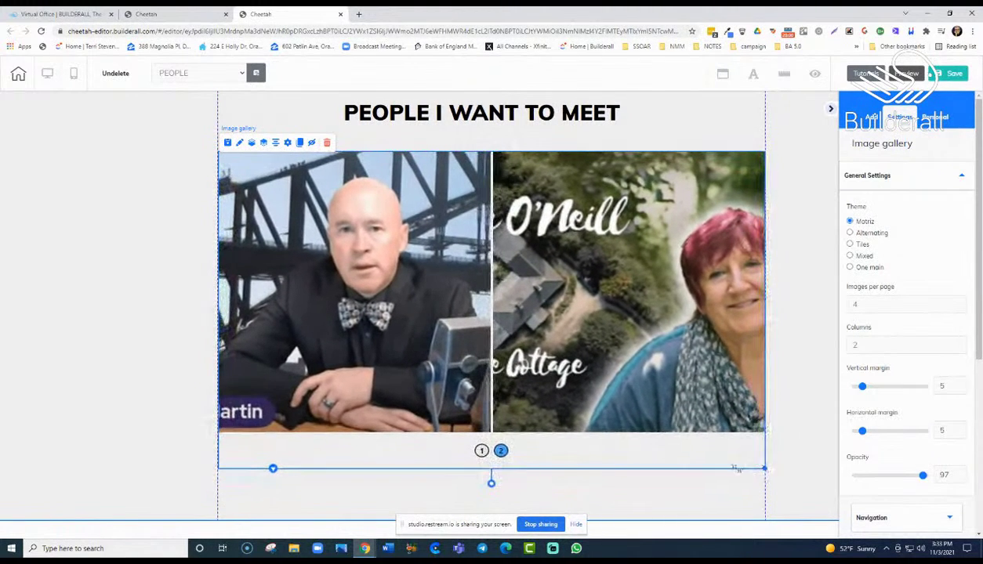
{"action": "left_click", "coordinate": [482, 452]}
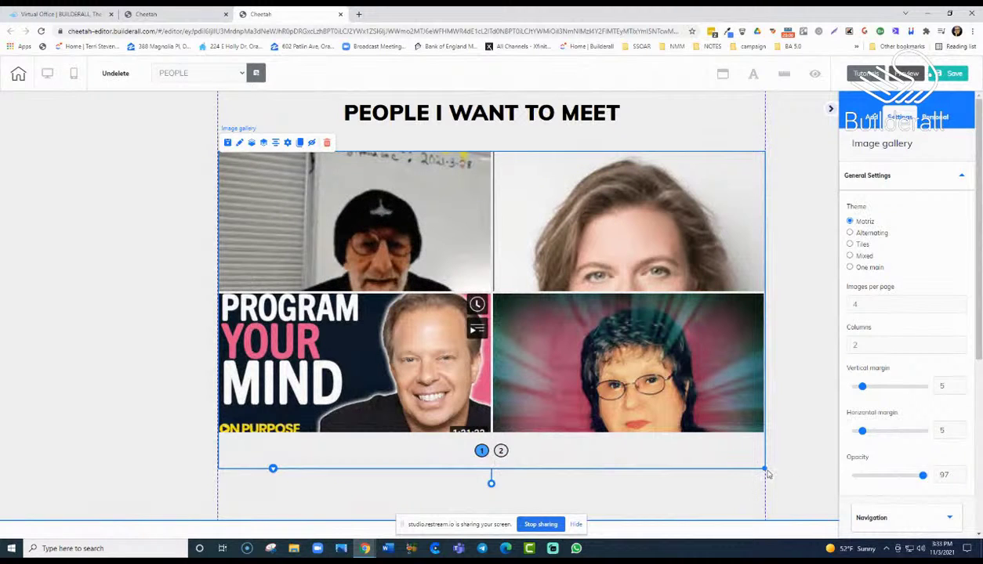
{"action": "left_click_drag", "start_coordinate": [764, 469], "coordinate": [765, 531]}
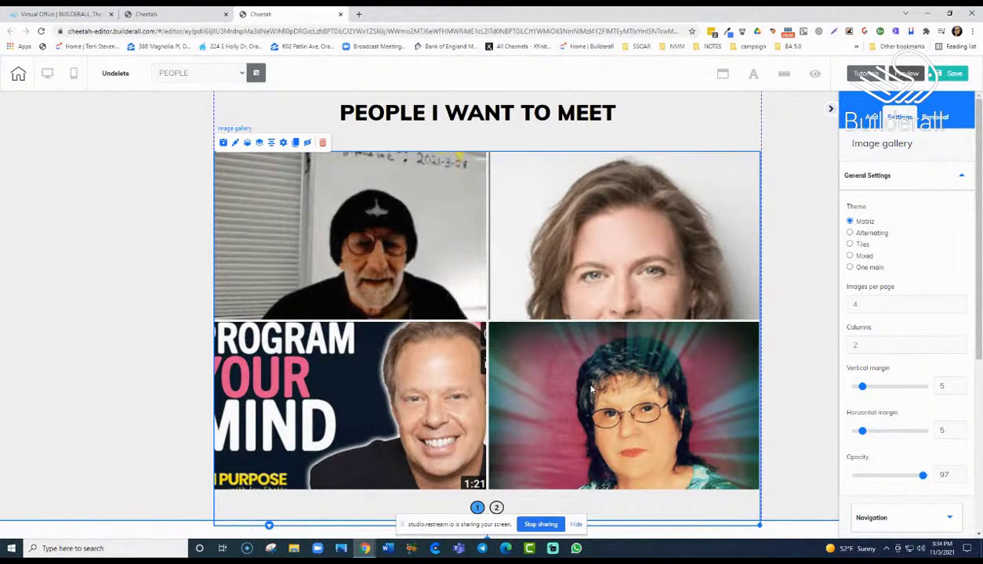
Try the One main theme, shrink the gallery to about two-thirds of the content width, and move it toward the page centre
{"action": "left_click", "coordinate": [850, 267]}
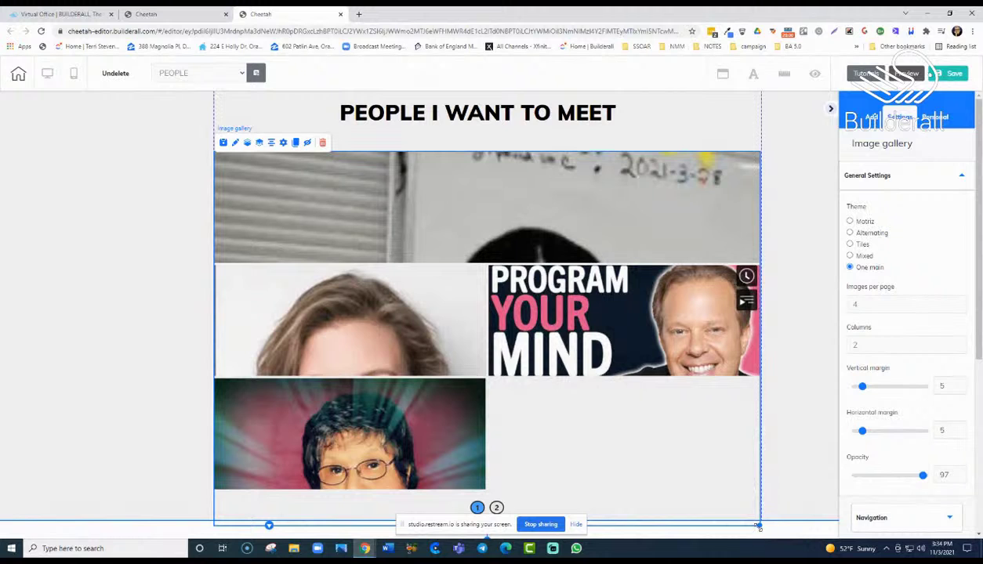
{"action": "left_click_drag", "start_coordinate": [757, 524], "coordinate": [573, 497]}
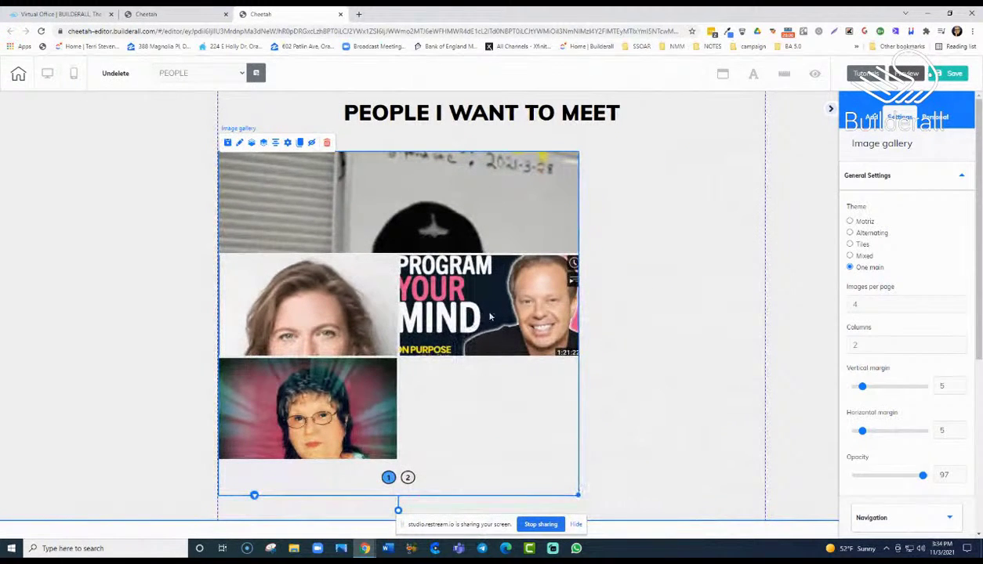
{"action": "left_click", "coordinate": [474, 313]}
{"action": "left_click", "coordinate": [658, 469]}
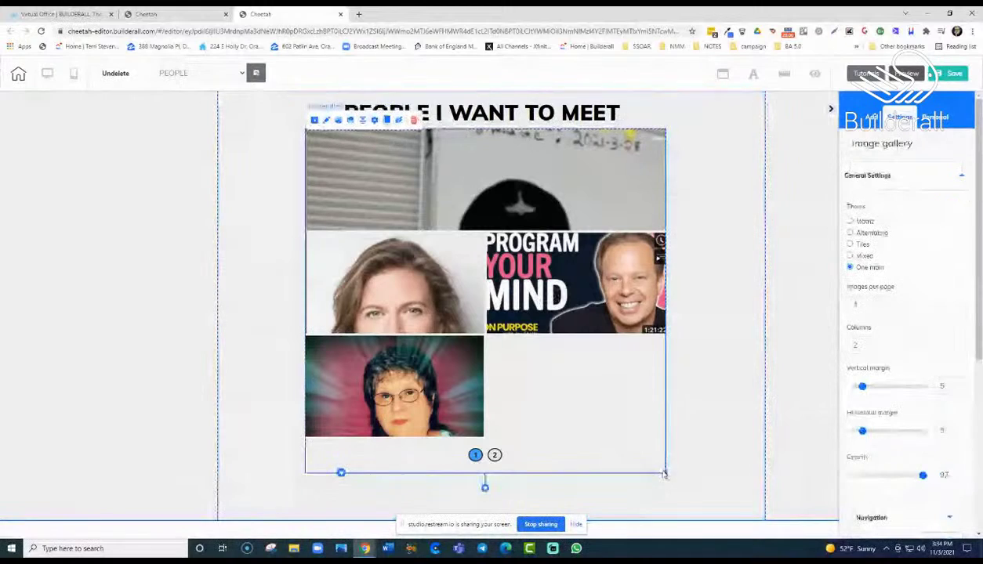
{"action": "left_click_drag", "start_coordinate": [665, 471], "coordinate": [619, 472]}
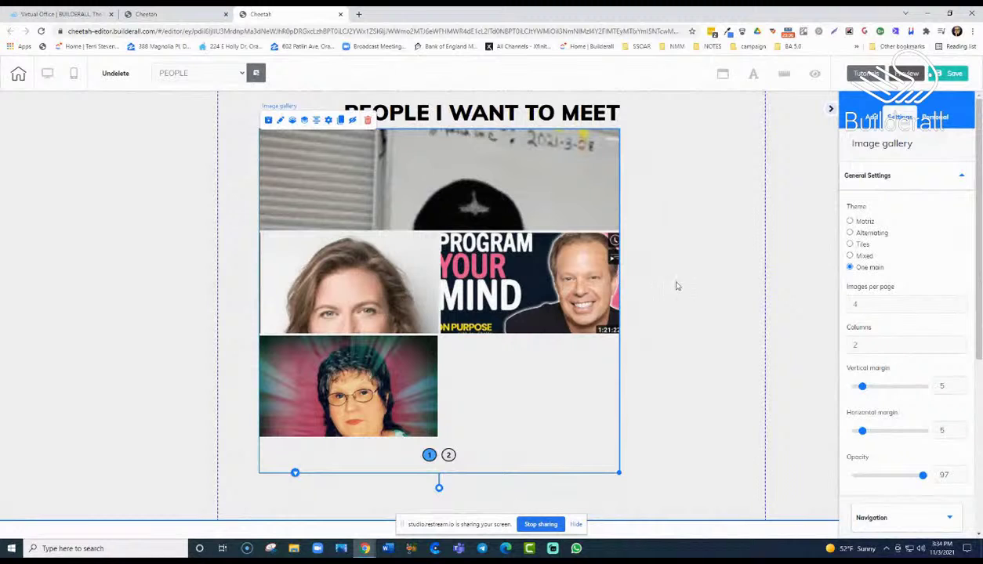
Set the gallery back to the Matriz theme and move it down clear of the "PEOPLE I WANT TO MEET" heading
{"action": "left_click", "coordinate": [850, 222]}
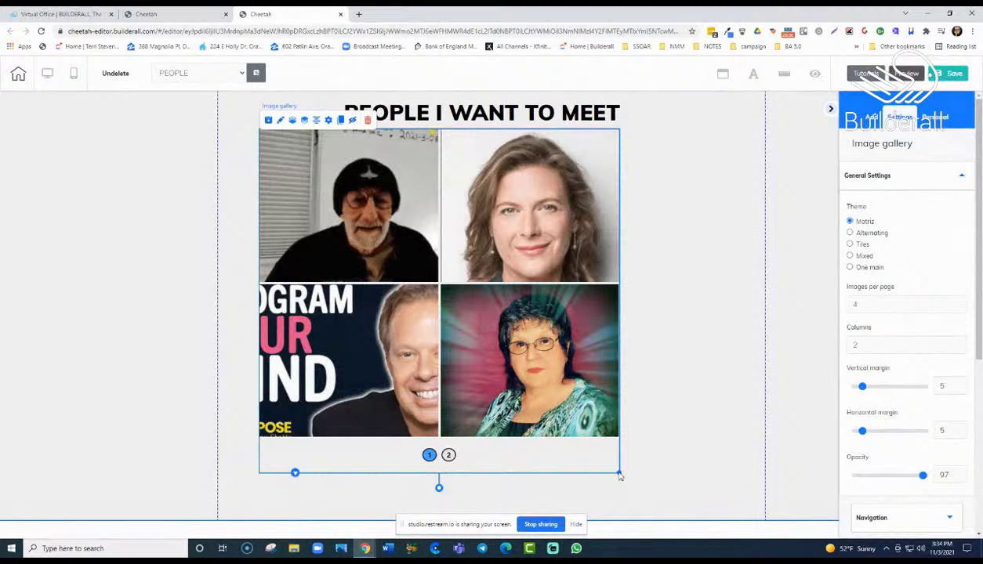
{"action": "left_click_drag", "start_coordinate": [484, 348], "coordinate": [562, 366]}
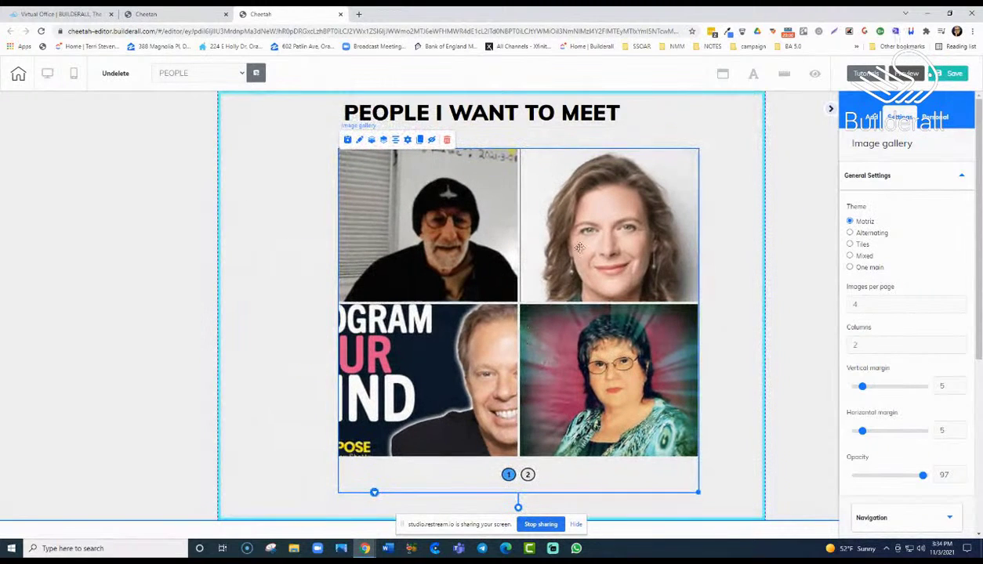
Select the panel behind the gallery and look through its available settings
{"action": "left_click", "coordinate": [630, 136]}
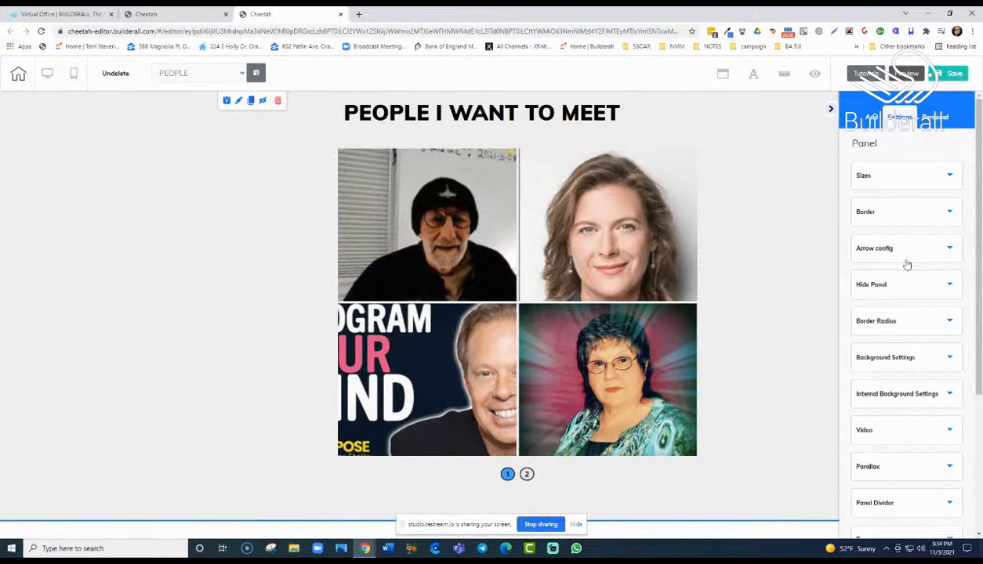
{"action": "scroll", "coordinate": [906, 272], "scroll_direction": "down", "scroll_amount": 3}
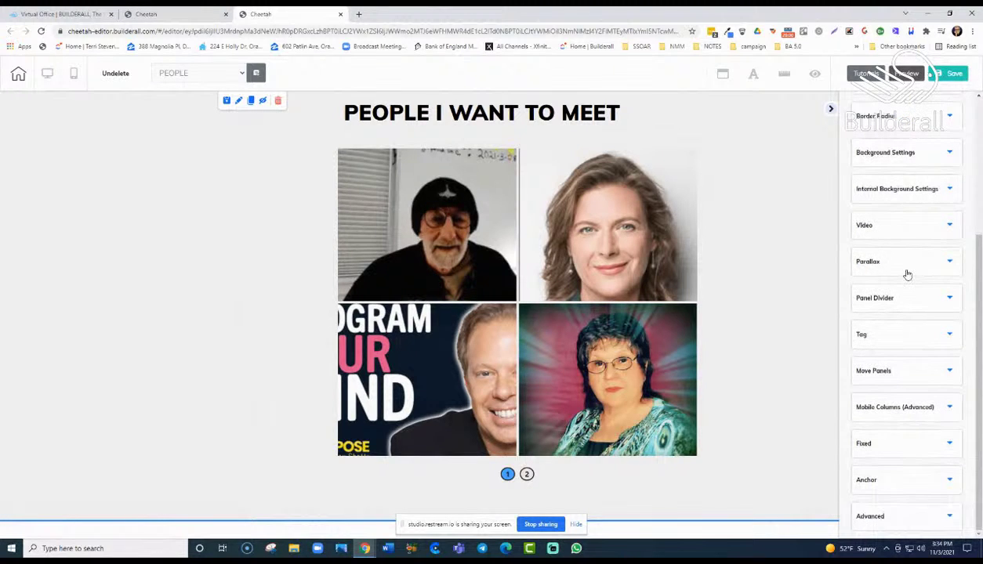
{"action": "scroll", "coordinate": [907, 274], "scroll_direction": "up", "scroll_amount": 3}
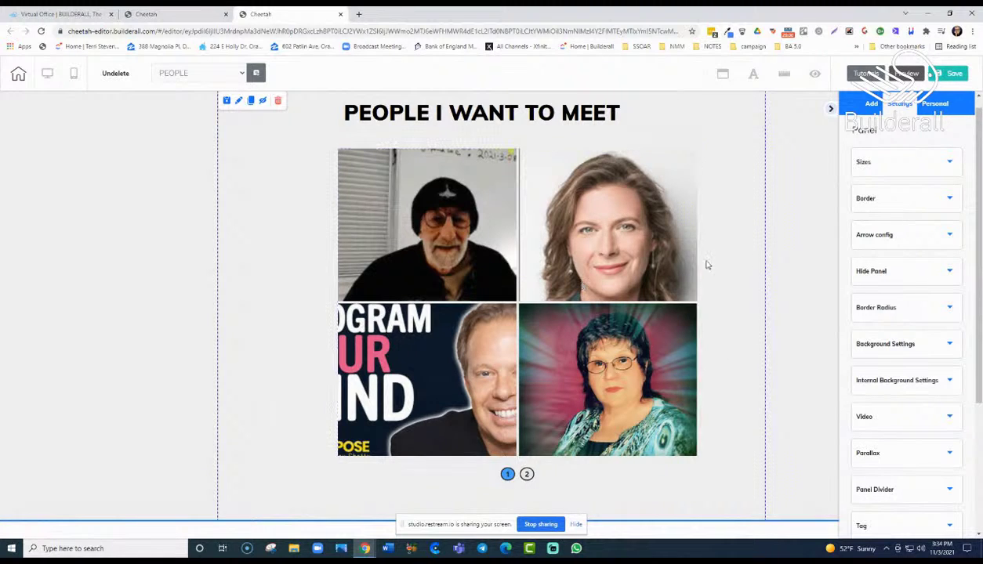
Open the panel's Advanced settings and examine the option for saving it as a personal element
{"action": "scroll", "coordinate": [893, 339], "scroll_direction": "down", "scroll_amount": 5}
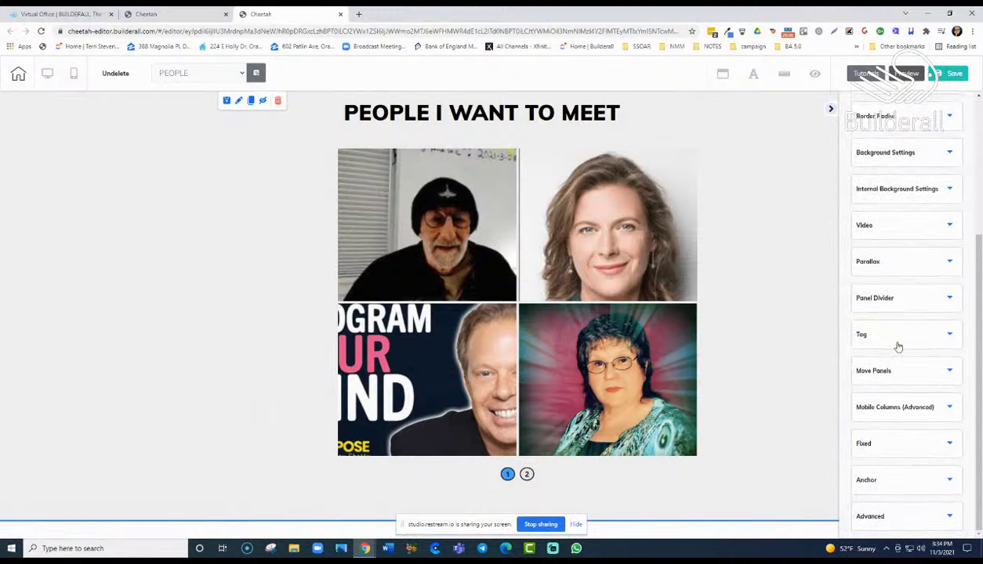
{"action": "left_click", "coordinate": [933, 511]}
{"action": "scroll", "coordinate": [901, 411], "scroll_direction": "down", "scroll_amount": 2}
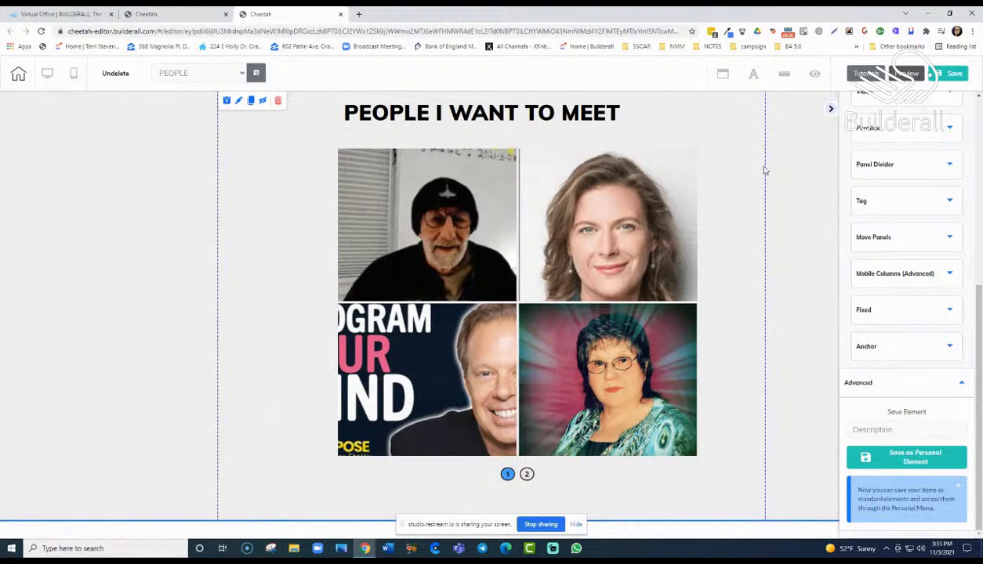
Delete the whole panel holding the "PEOPLE I WANT TO MEET" heading and the photo gallery from the PEOPLE page
{"action": "left_click", "coordinate": [375, 152]}
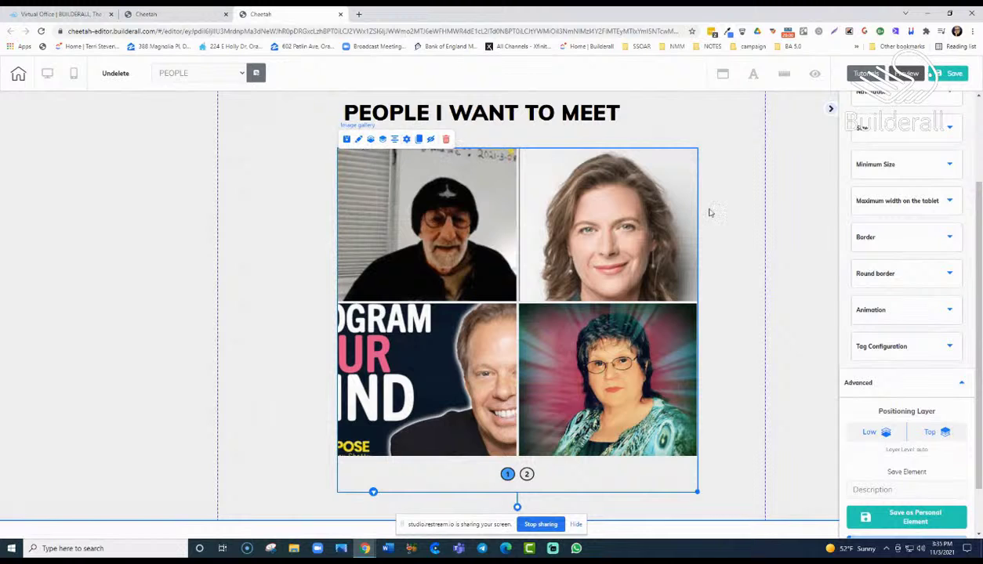
{"action": "left_click", "coordinate": [311, 99]}
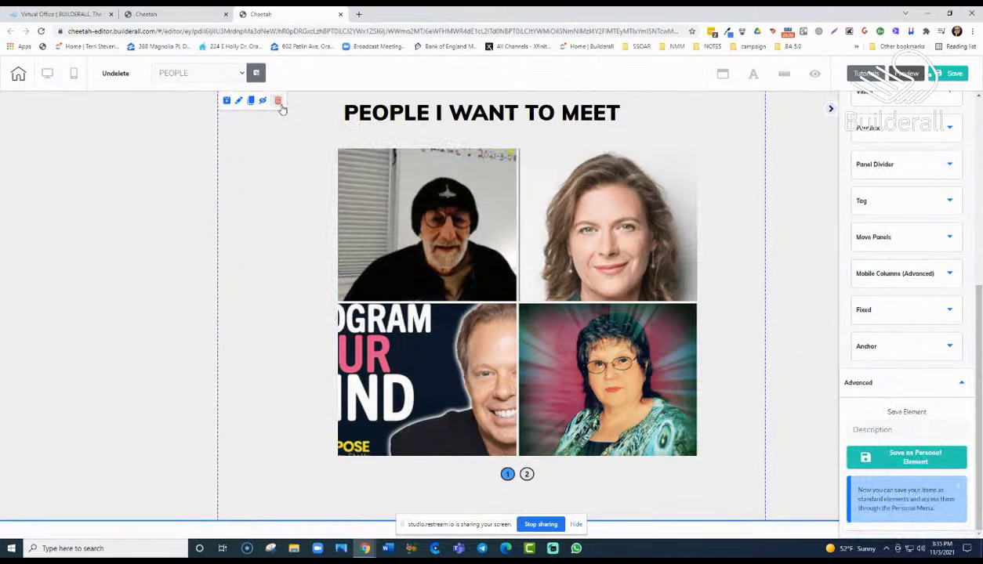
{"action": "left_click", "coordinate": [278, 102]}
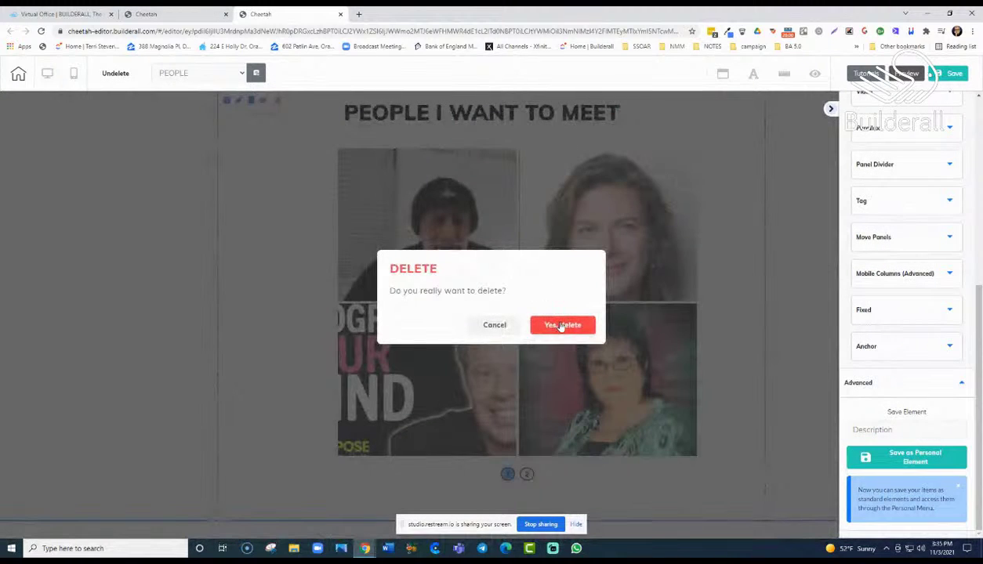
{"action": "left_click", "coordinate": [561, 326]}
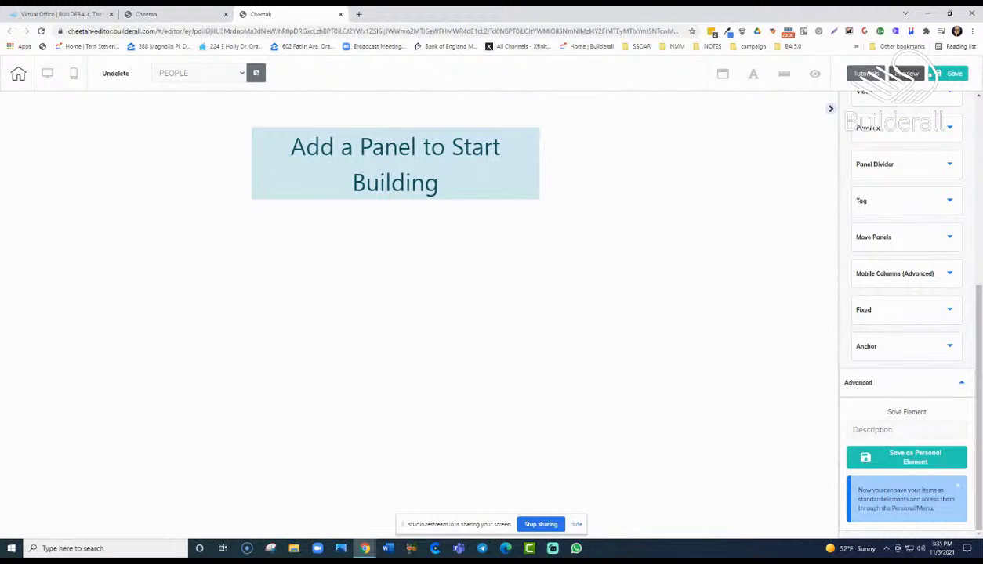
Save the site with the emptied PEOPLE page, publish it, and close the publishing dialog
{"action": "left_click", "coordinate": [952, 73]}
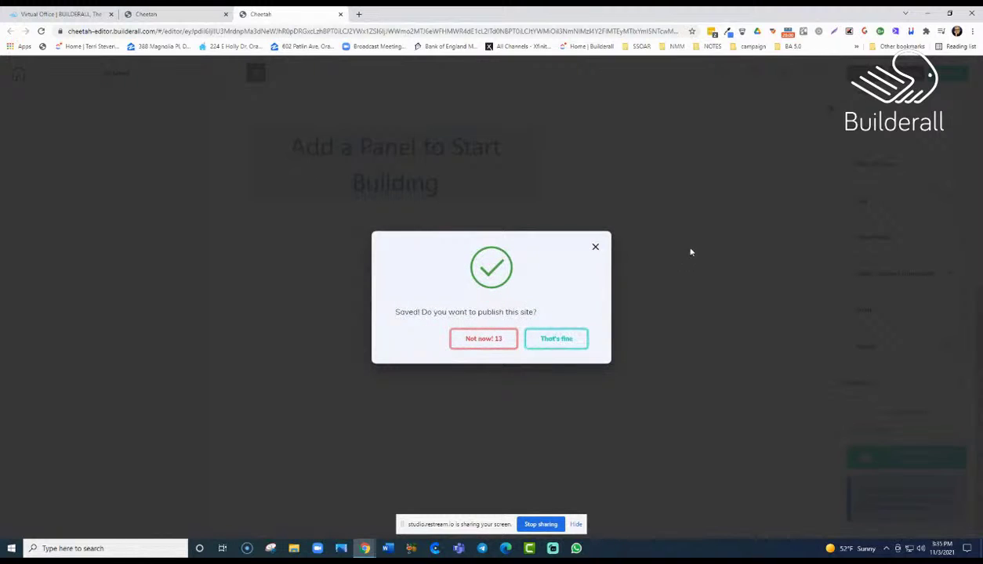
{"action": "left_click", "coordinate": [690, 252]}
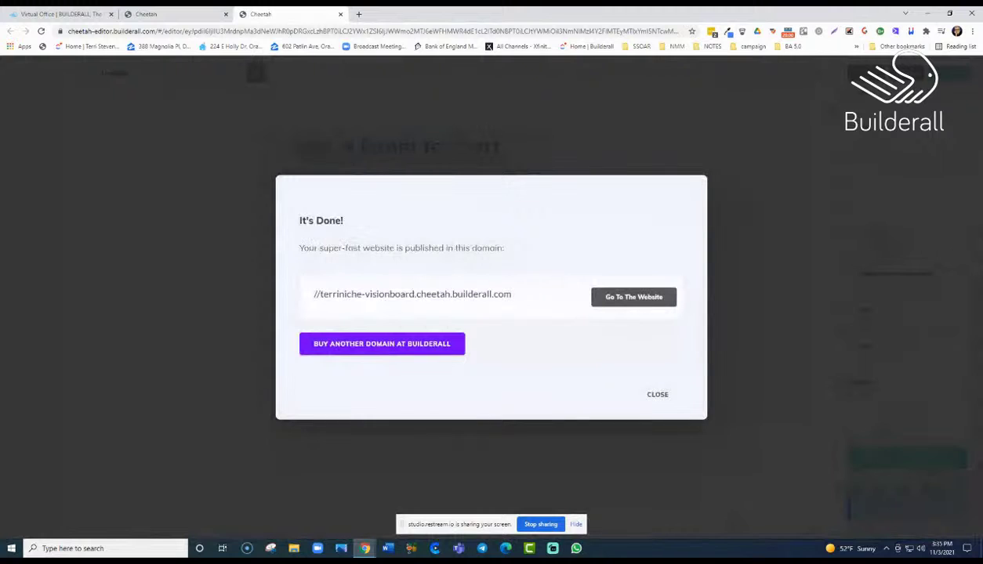
{"action": "left_click", "coordinate": [660, 396]}
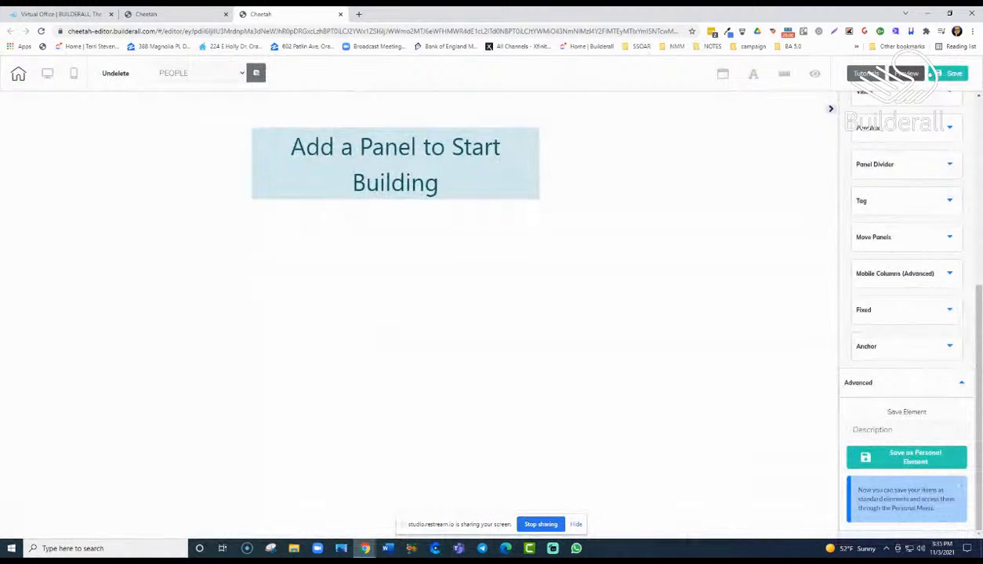